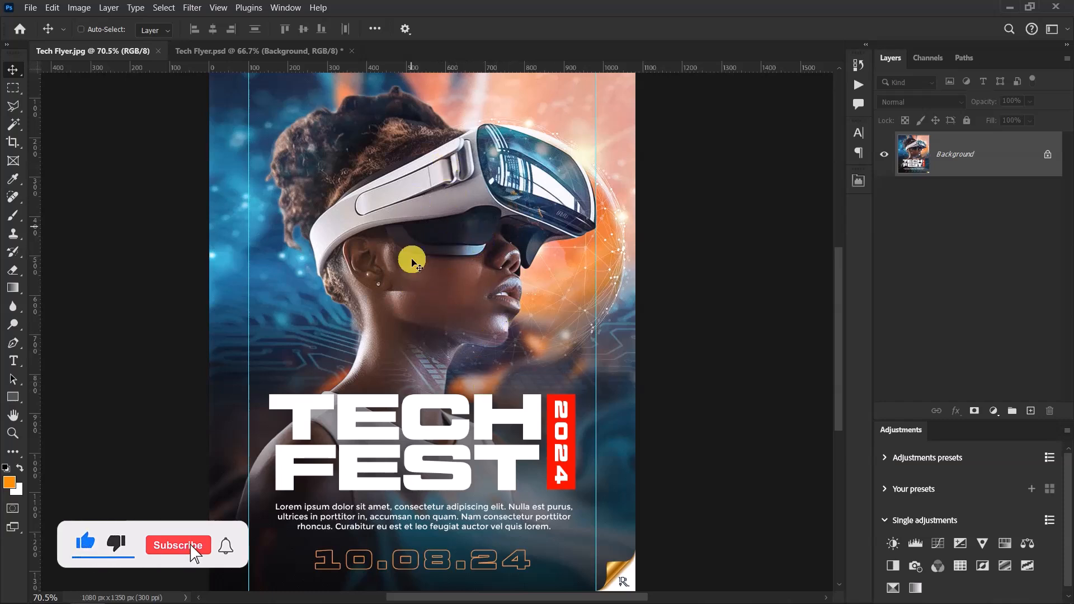
Place the download (9) image from the Tech Flyer folder into Tech Flyer.psd and scale it to cover the whole canvas
left_click(241, 52)
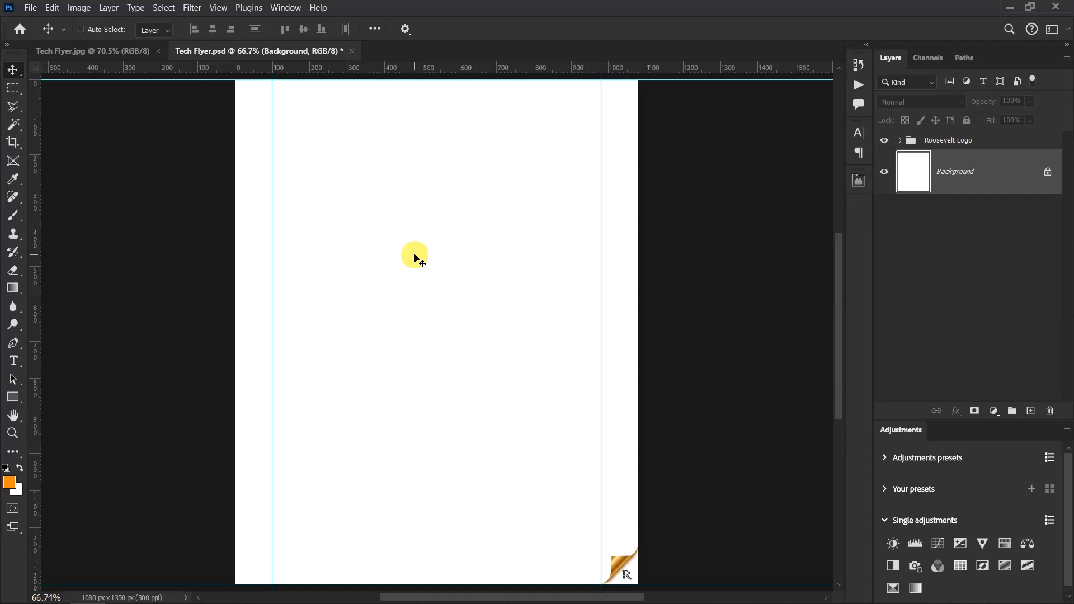
key("alt+Tab")
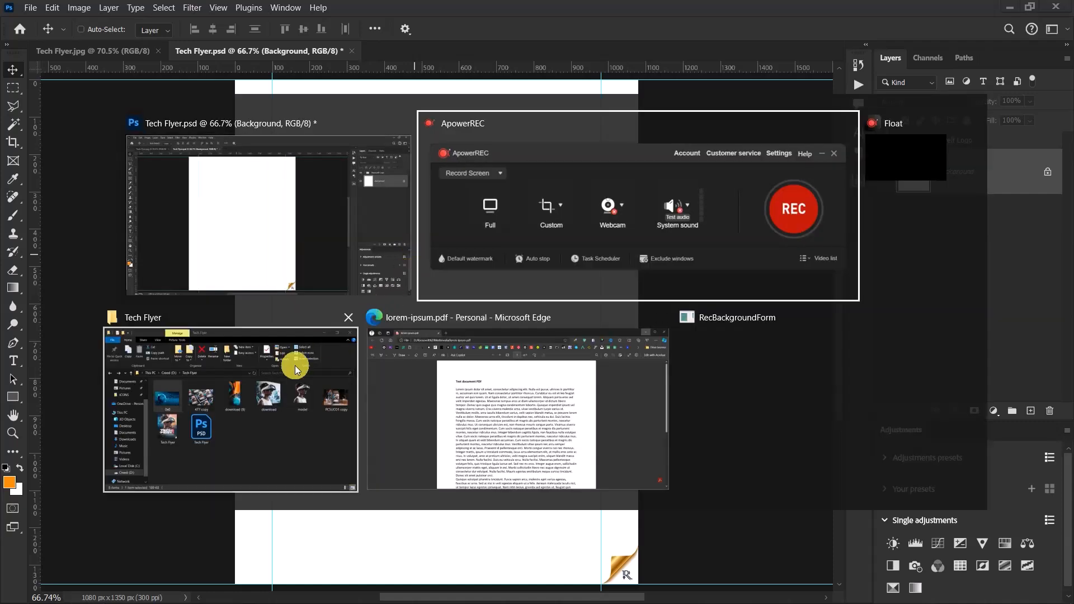
left_click(234, 400)
left_click_drag(529, 248, 129, 260)
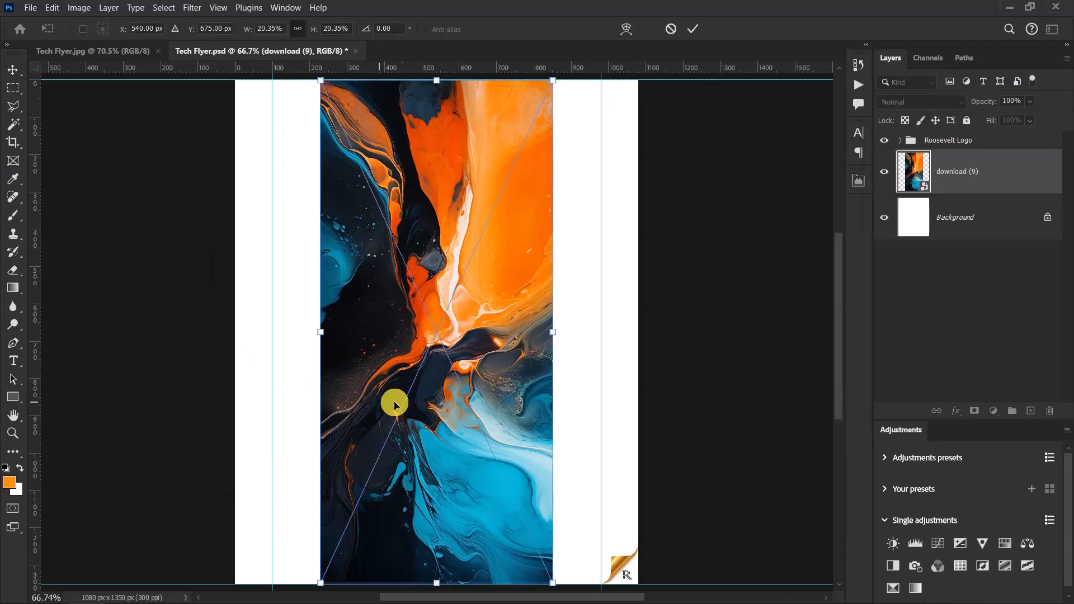
left_click_drag(557, 335, 642, 312)
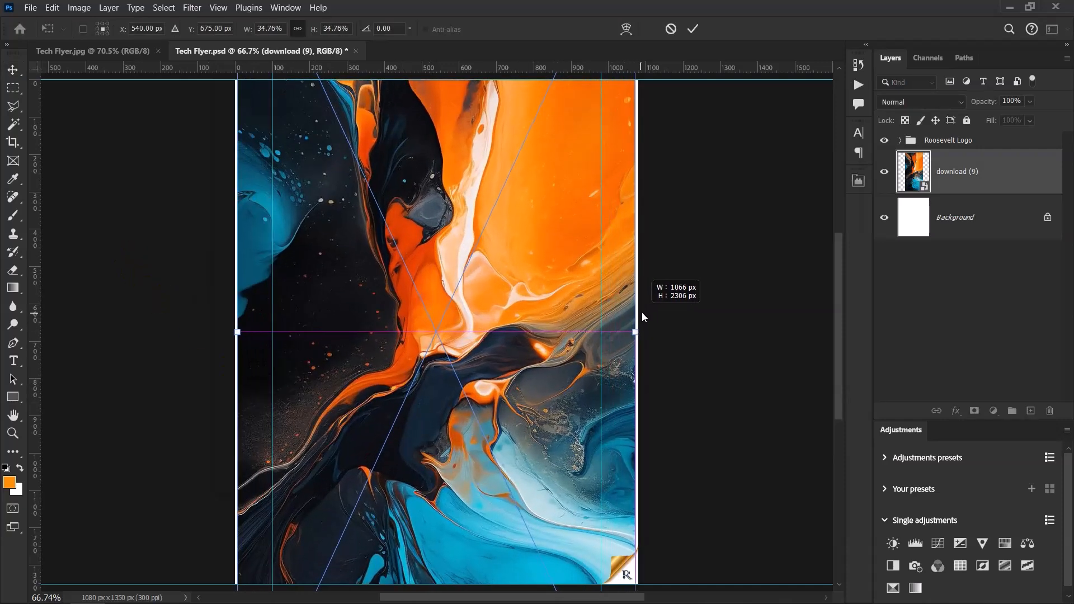
left_click(693, 30)
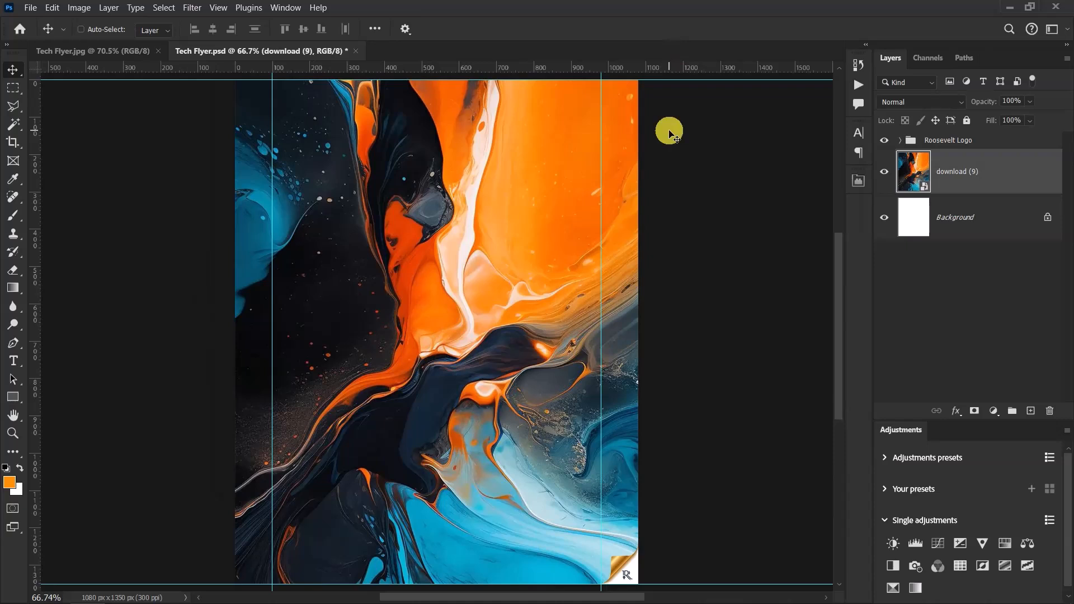
Apply a Gaussian Blur with a 9.2-pixel radius to the download (9) layer and collapse its smart filter list
left_click(191, 8)
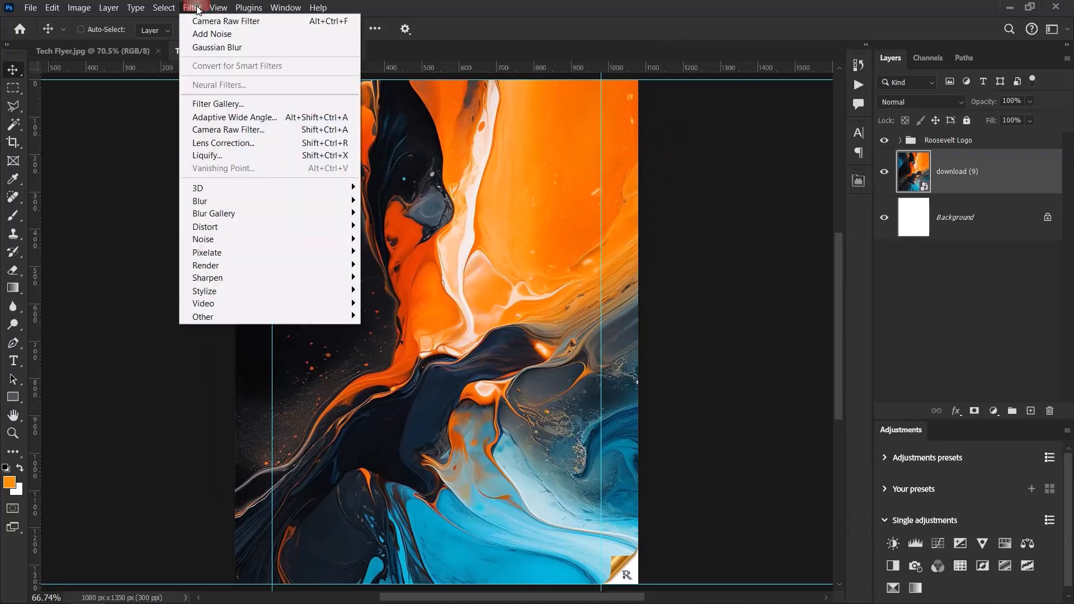
mouse_move(344, 200)
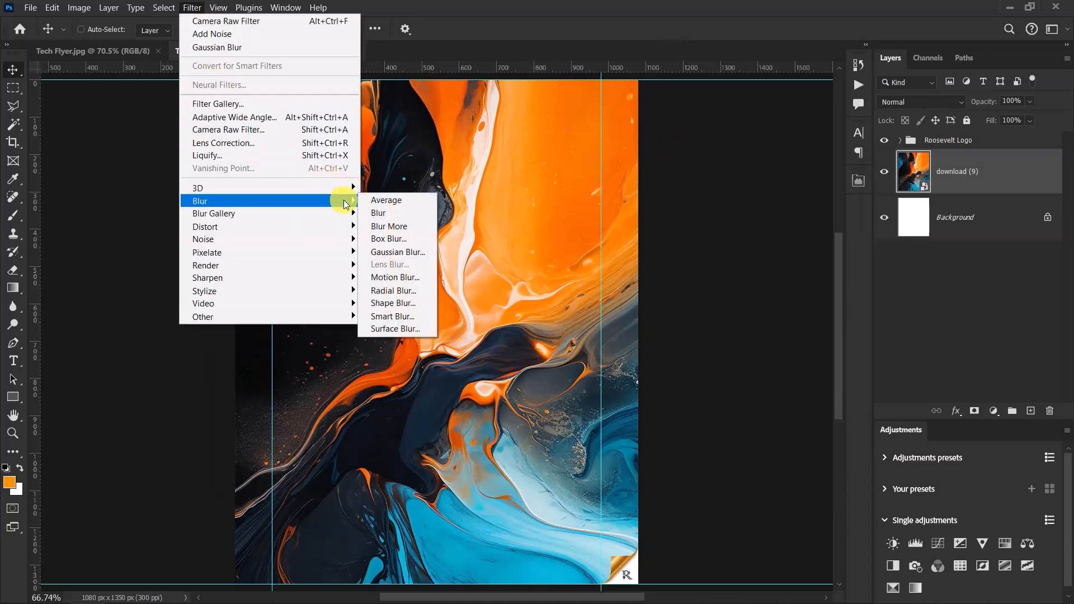
left_click(414, 253)
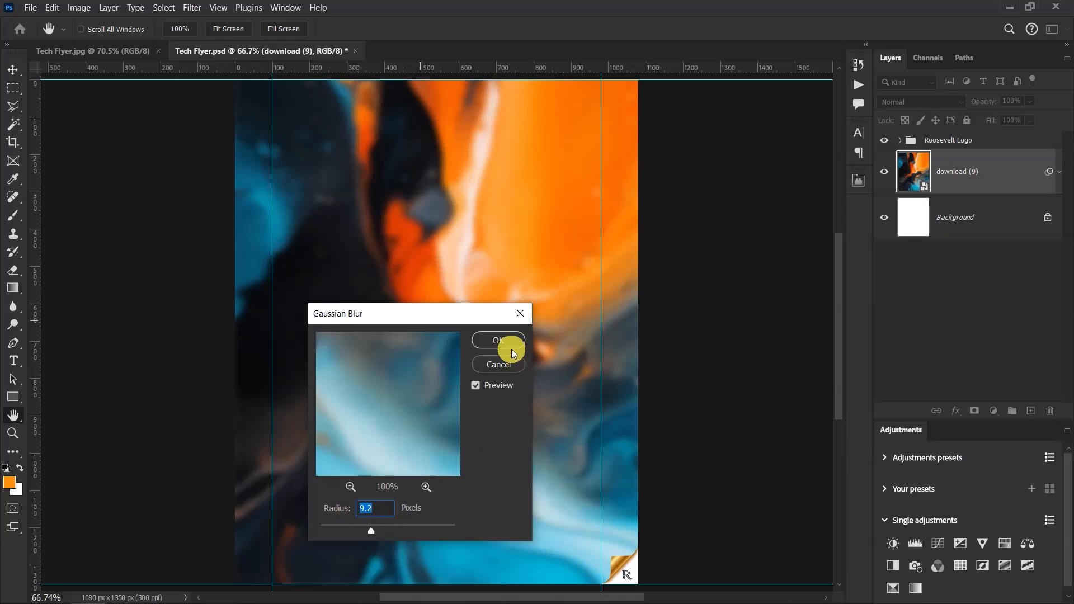
left_click(499, 340)
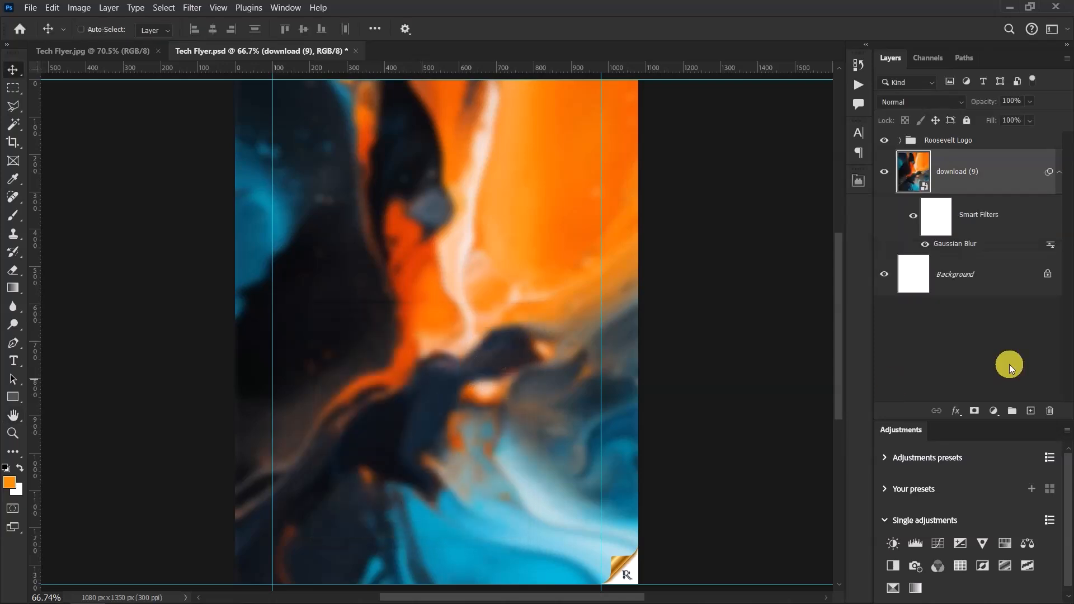
left_click(1060, 166)
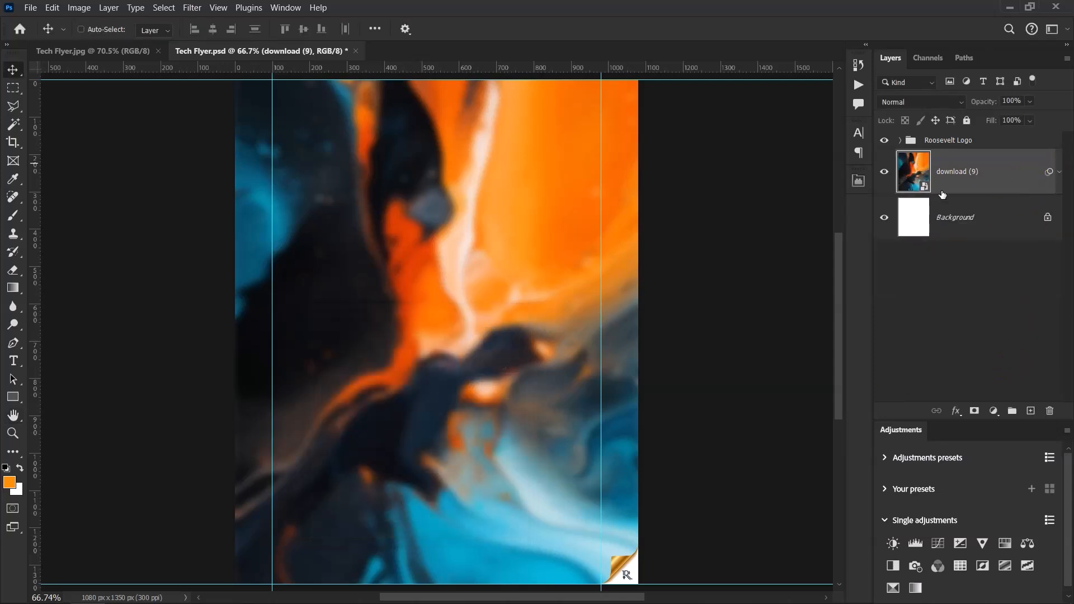
Place the model image above the blurred background and fade out its lower body with a black-to-white linear gradient on a layer mask
key("alt+Tab")
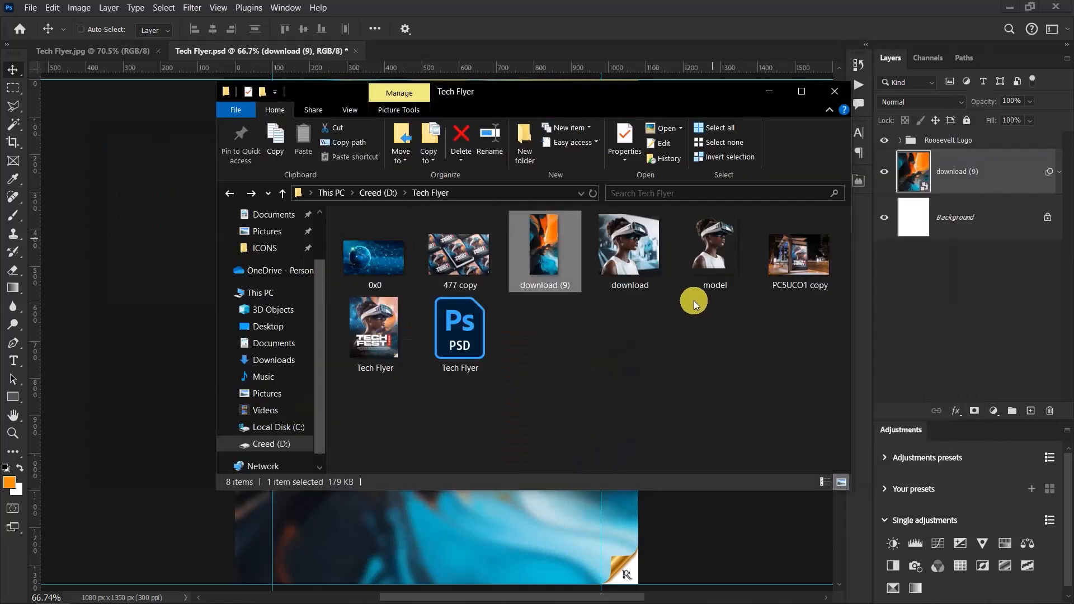
left_click_drag(713, 241, 106, 253)
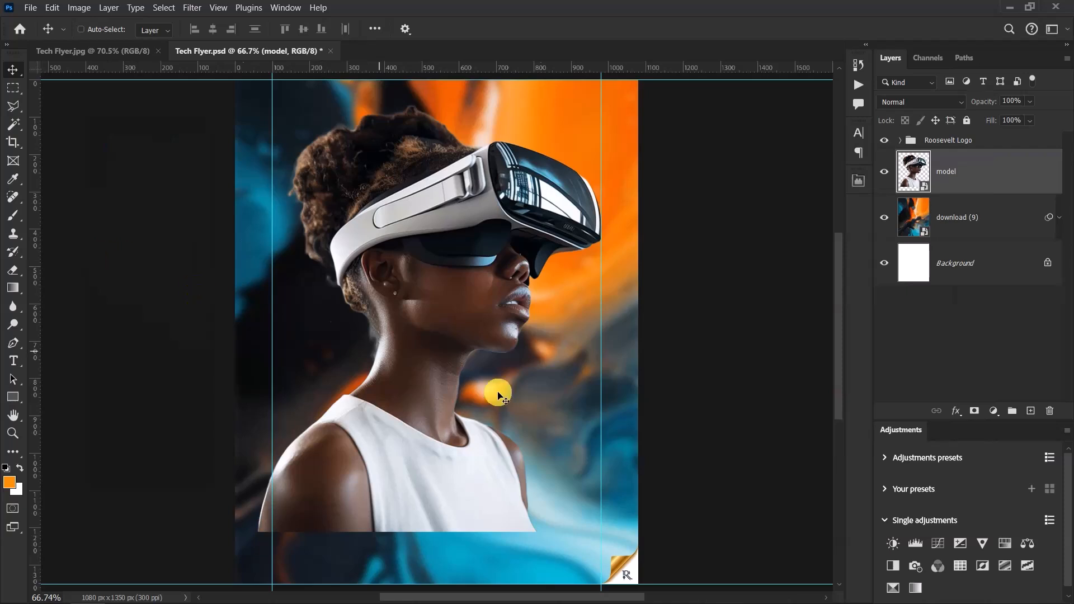
left_click(973, 412)
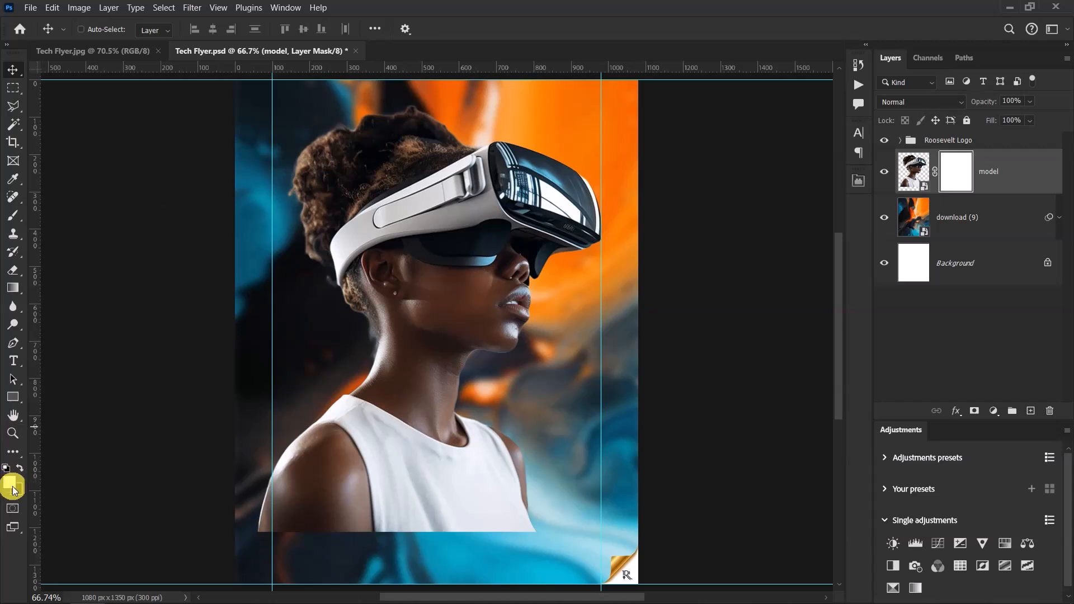
left_click(19, 468)
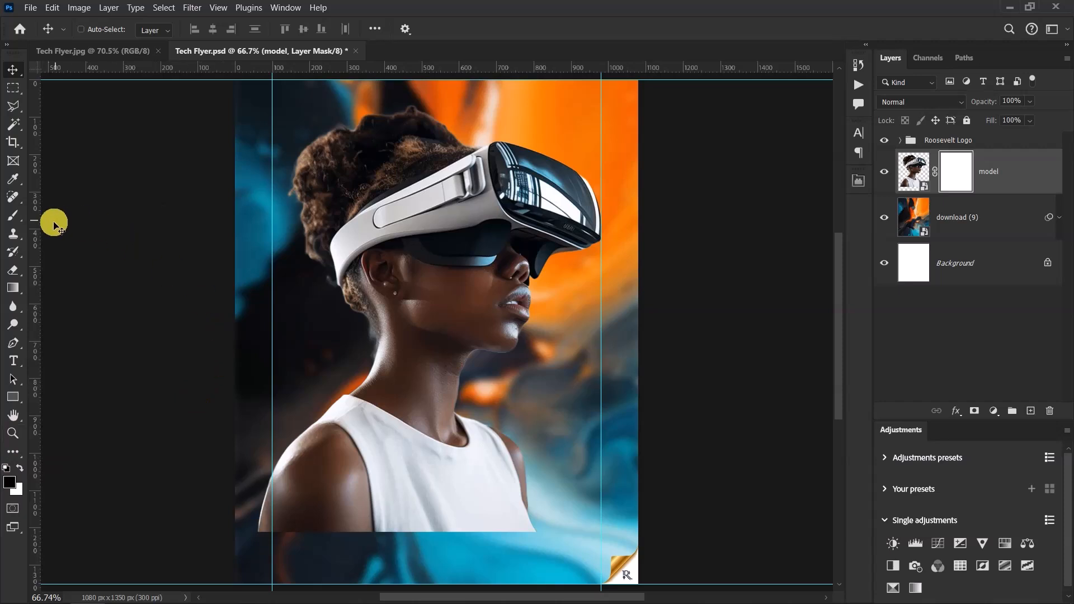
left_click(13, 288)
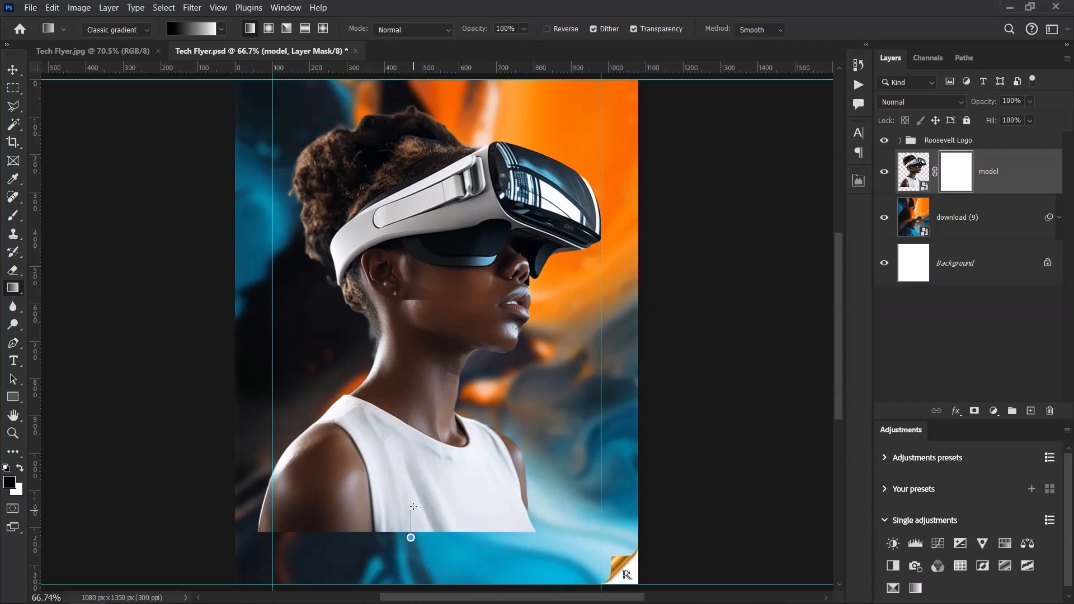
left_click_drag(421, 433, 420, 411)
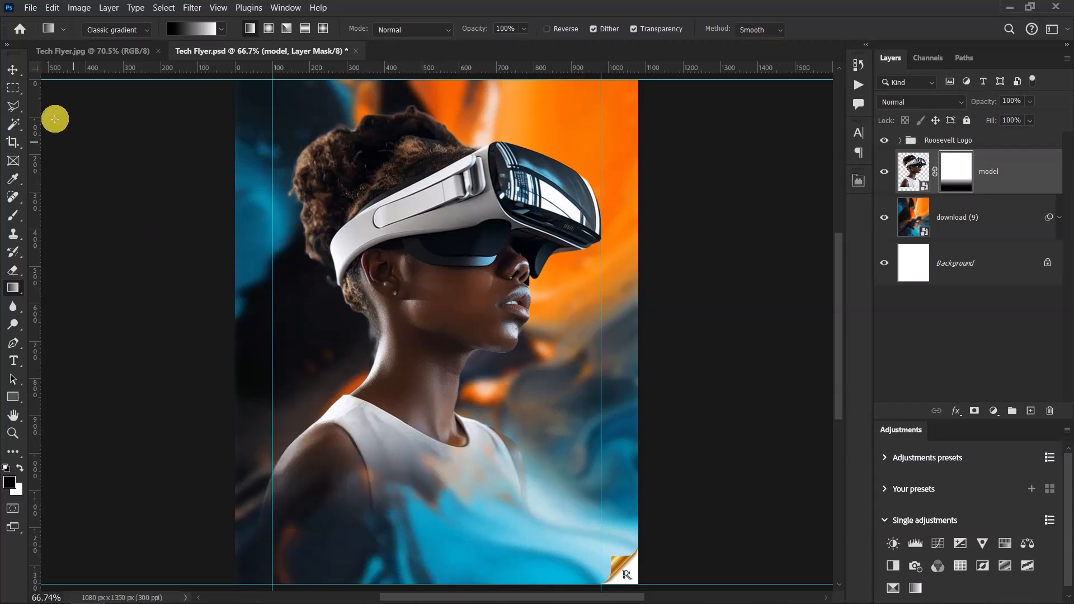
left_click(14, 69)
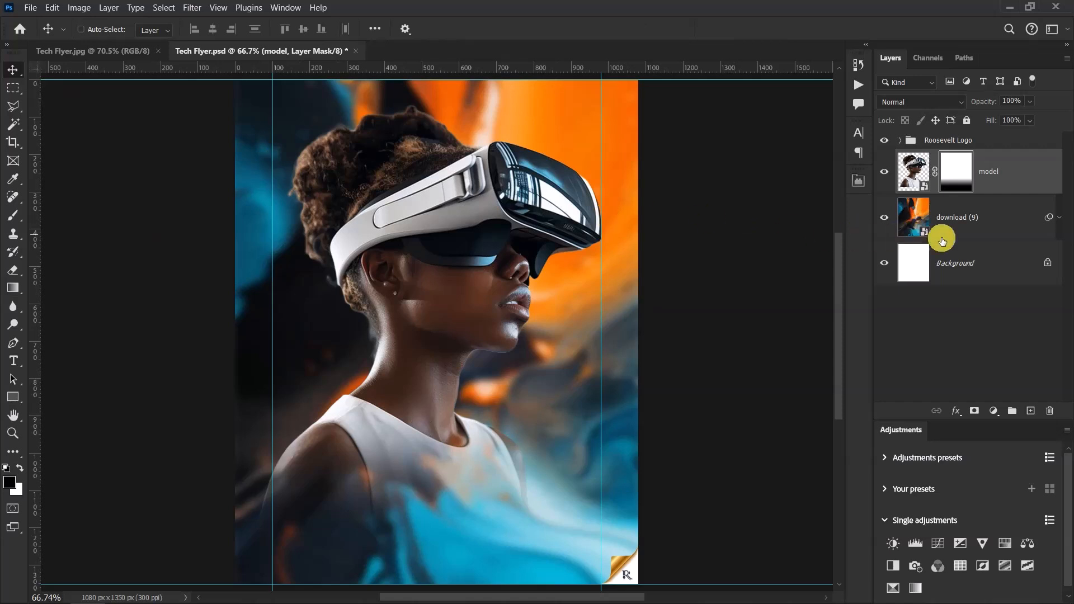
Place the 0x0 image from the Tech Flyer folder directly above the download (9) layer and flip it horizontally
left_click(984, 217)
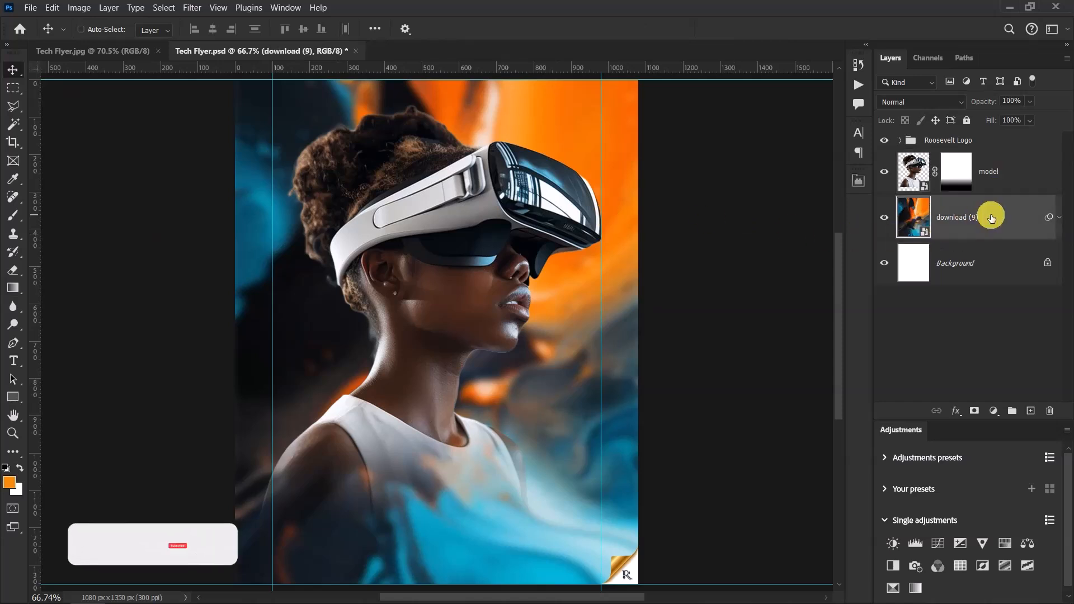
key("alt+Tab")
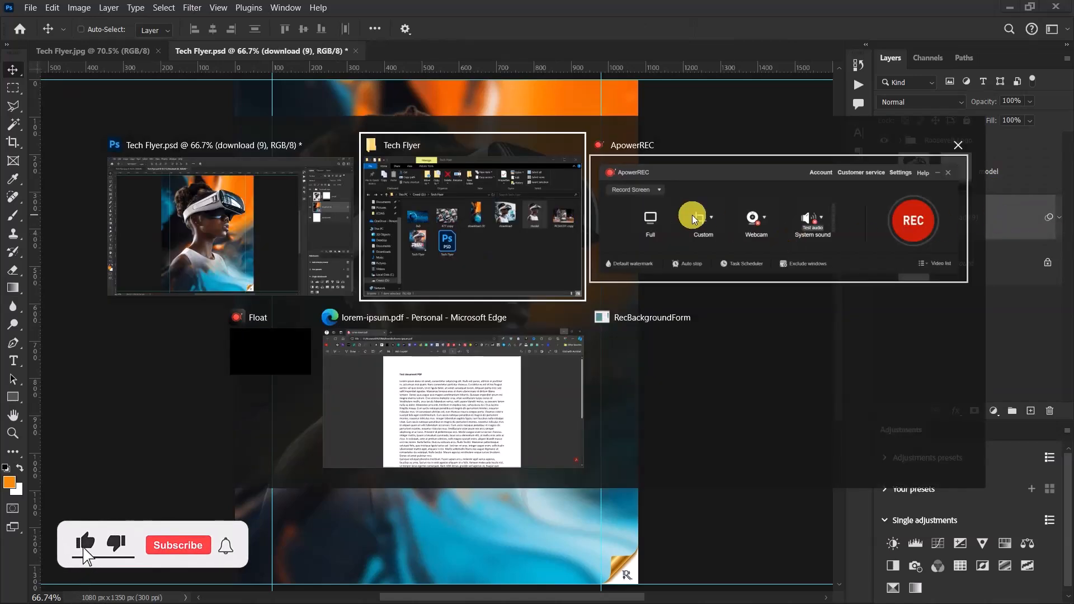
left_click(479, 243)
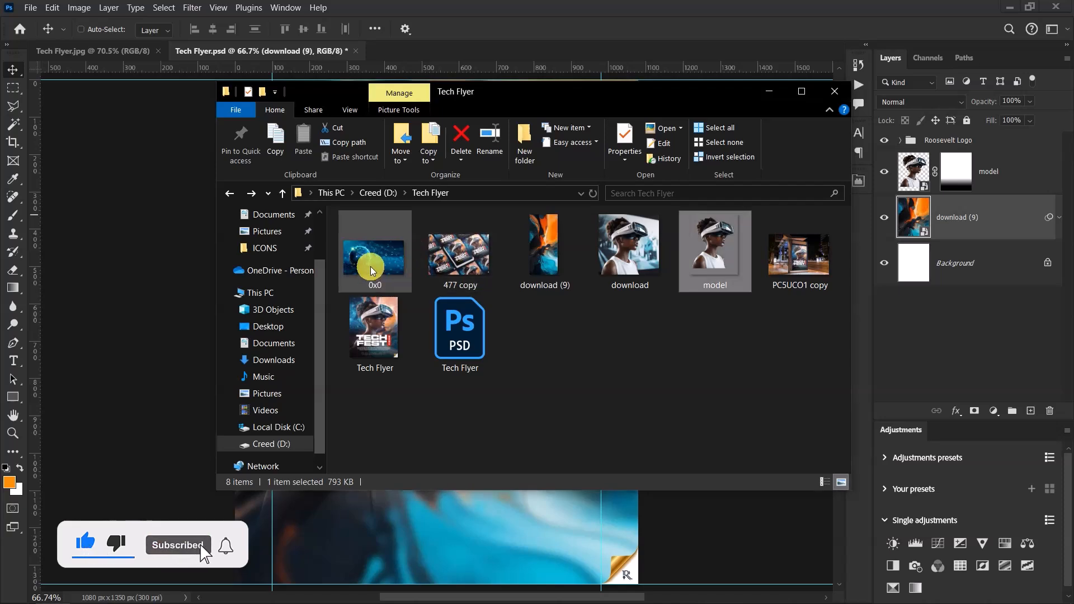
left_click_drag(377, 250, 102, 219)
left_click(101, 217)
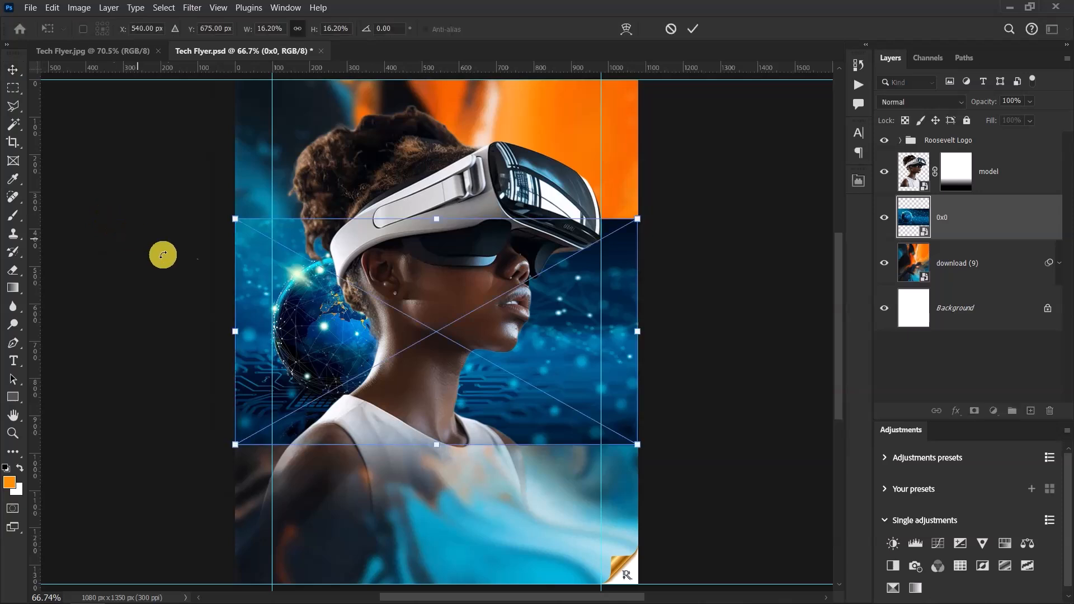
right_click(328, 311)
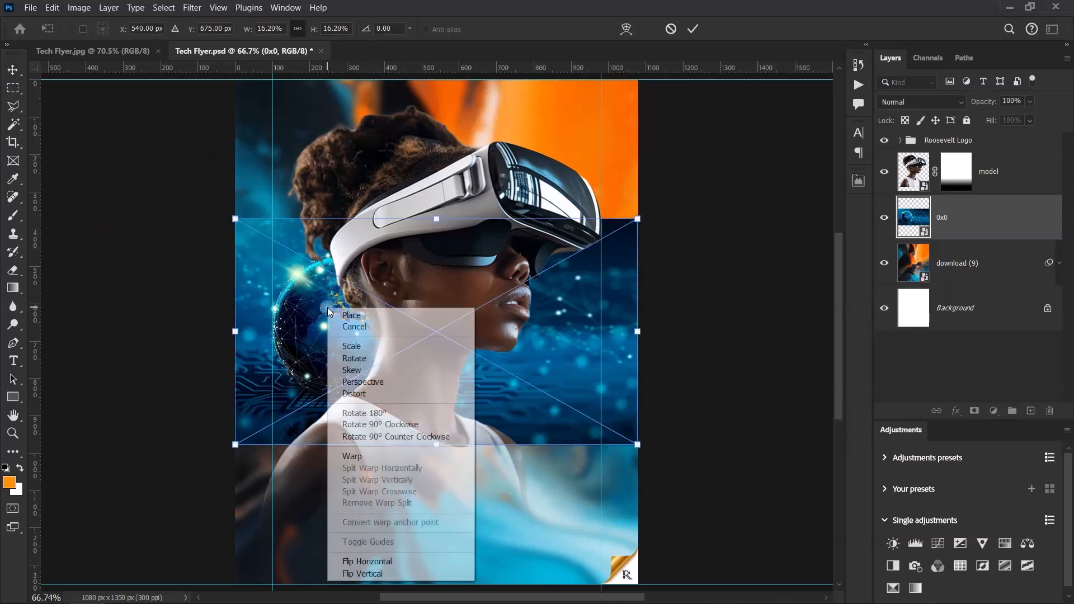
left_click(388, 563)
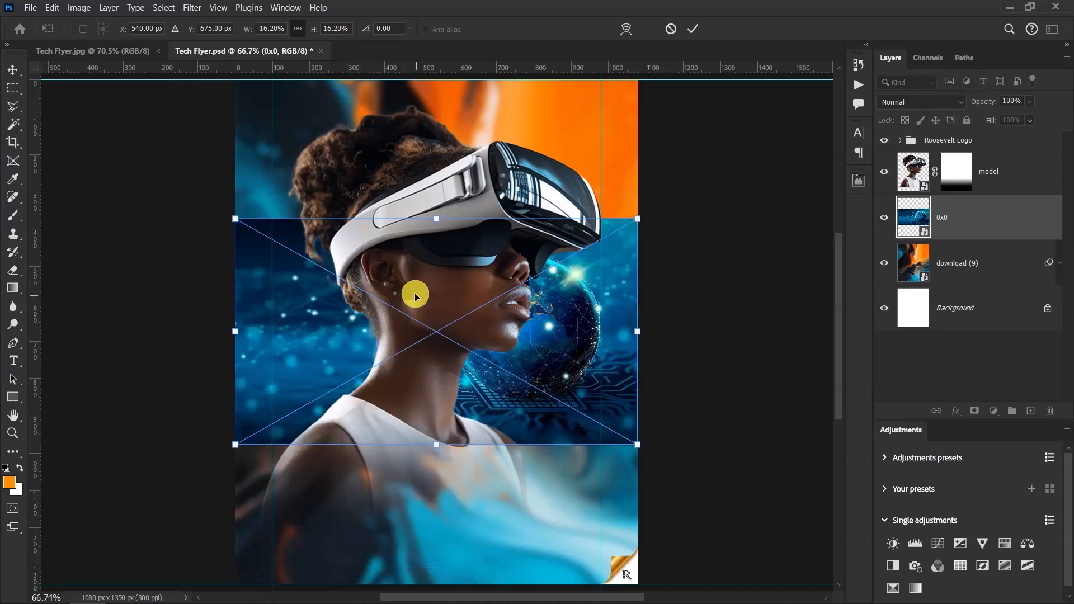
Enlarge the 0x0 image to cover the upper canvas and position it so the globe sits behind the headset and face
left_click_drag(437, 220, 436, 81)
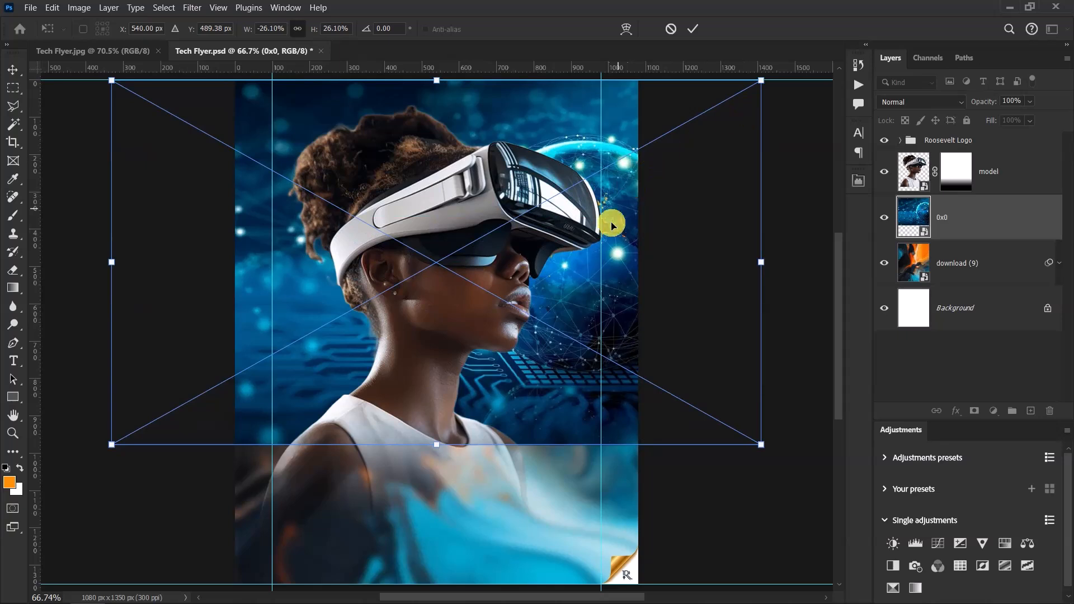
left_click_drag(641, 231, 545, 264)
left_click_drag(354, 449, 356, 460)
left_click_drag(552, 283, 545, 283)
left_click(692, 28)
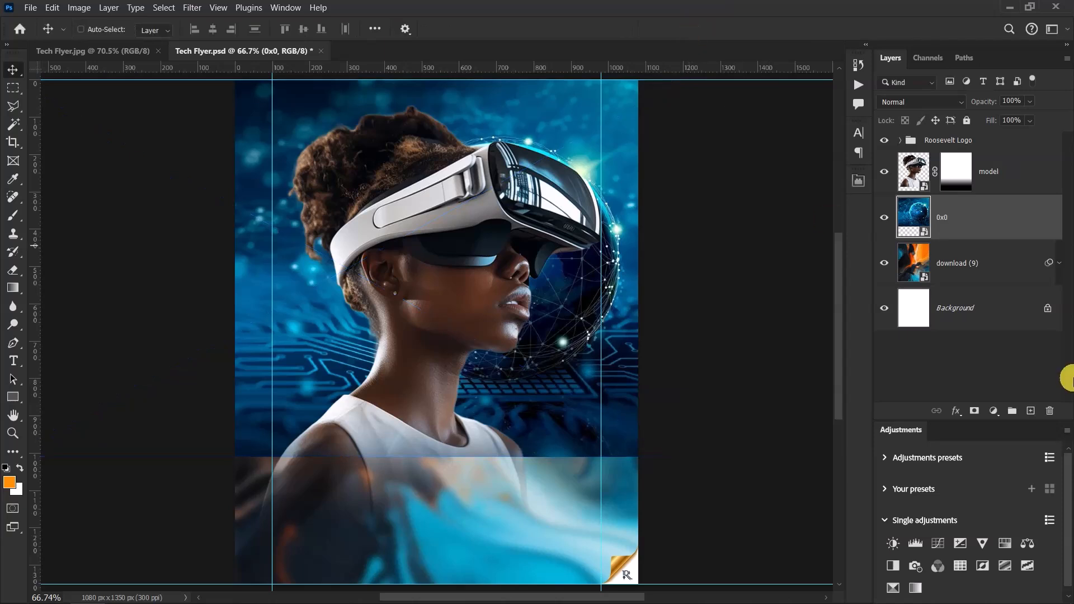
Add a layer mask to the 0x0 layer and blend its lower edge into the background with a black-to-white linear gradient
left_click(882, 218)
left_click(881, 218)
left_click(974, 410)
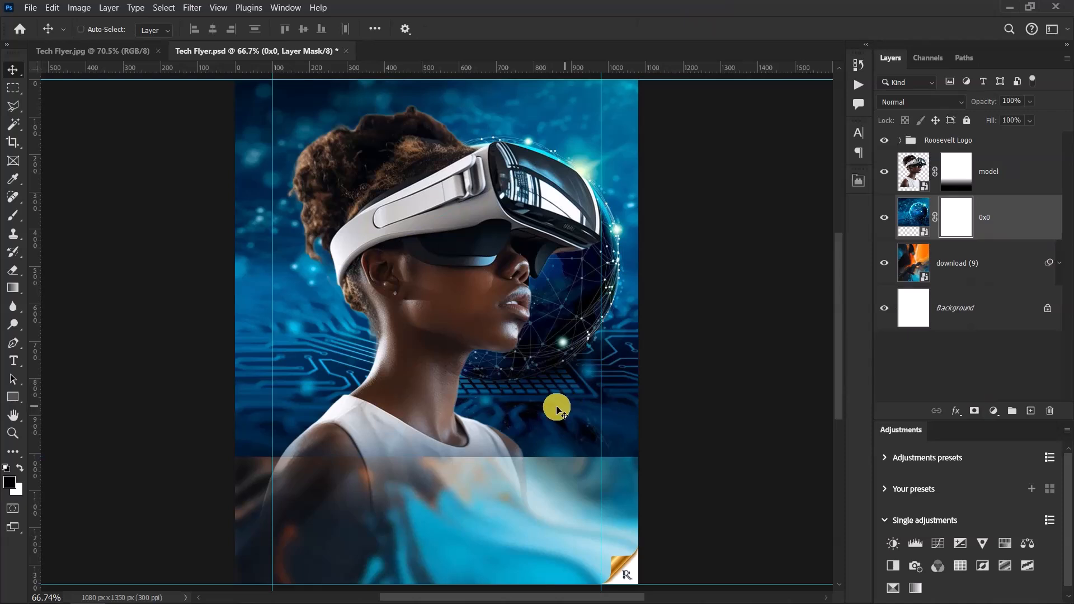
left_click(12, 288)
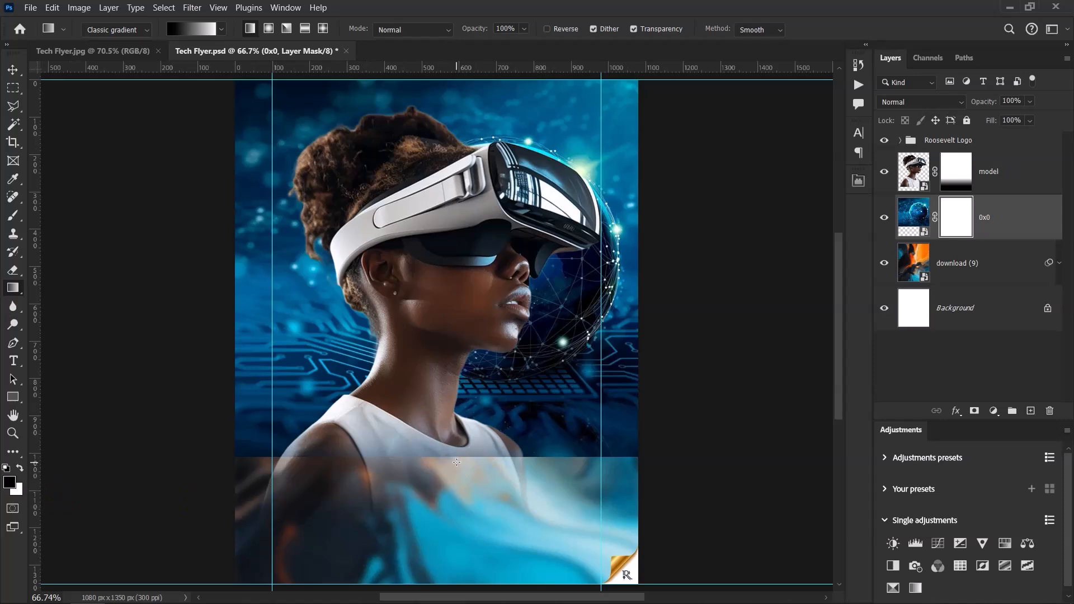
left_click_drag(460, 309, 459, 310)
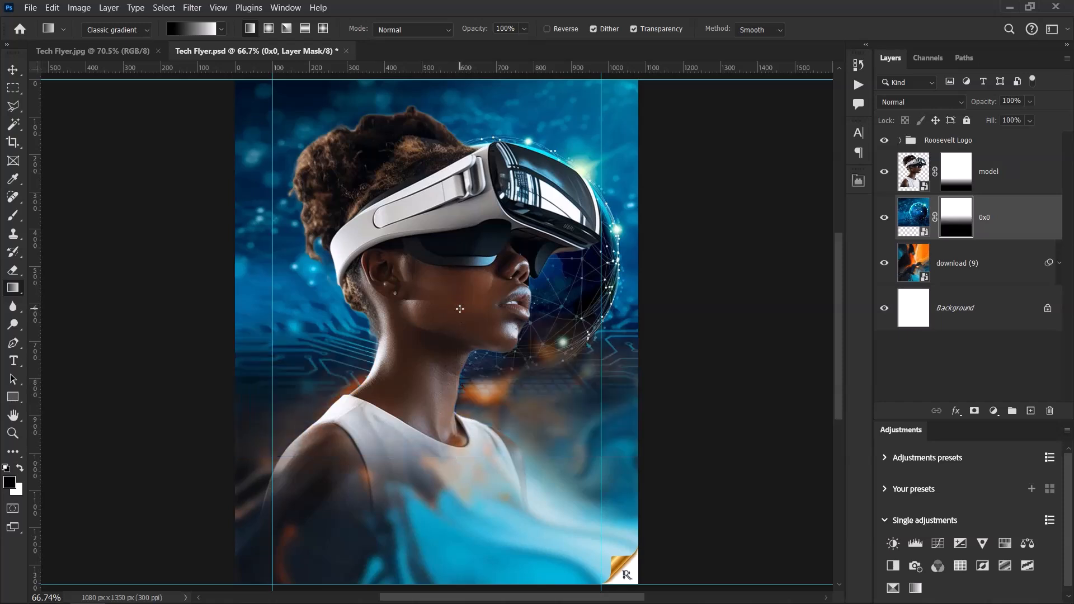
left_click(13, 70)
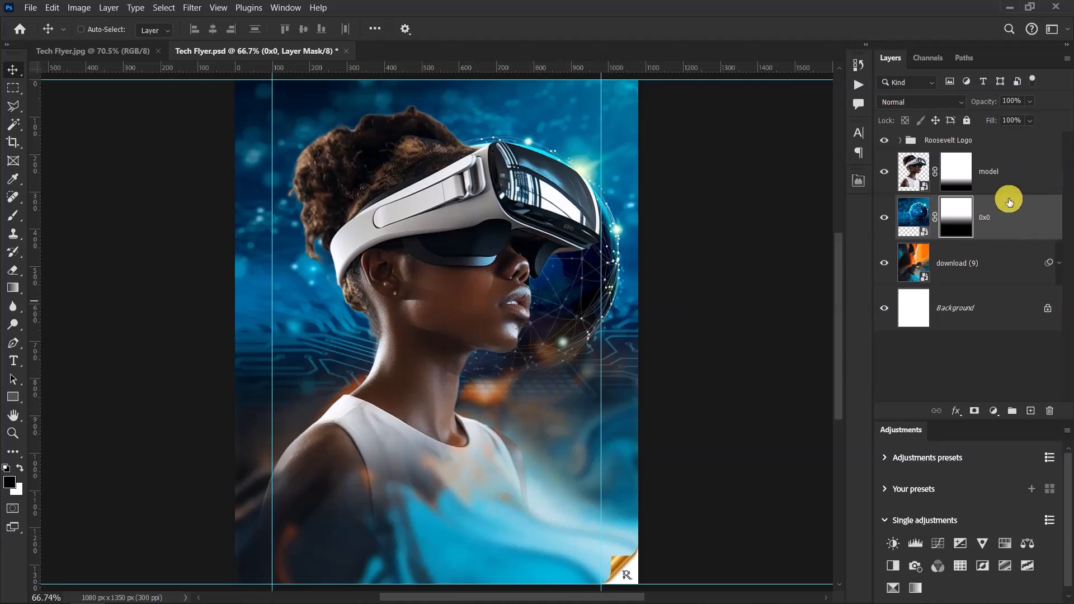
Set the 0x0 layer's blend mode to Screen
left_click(917, 216)
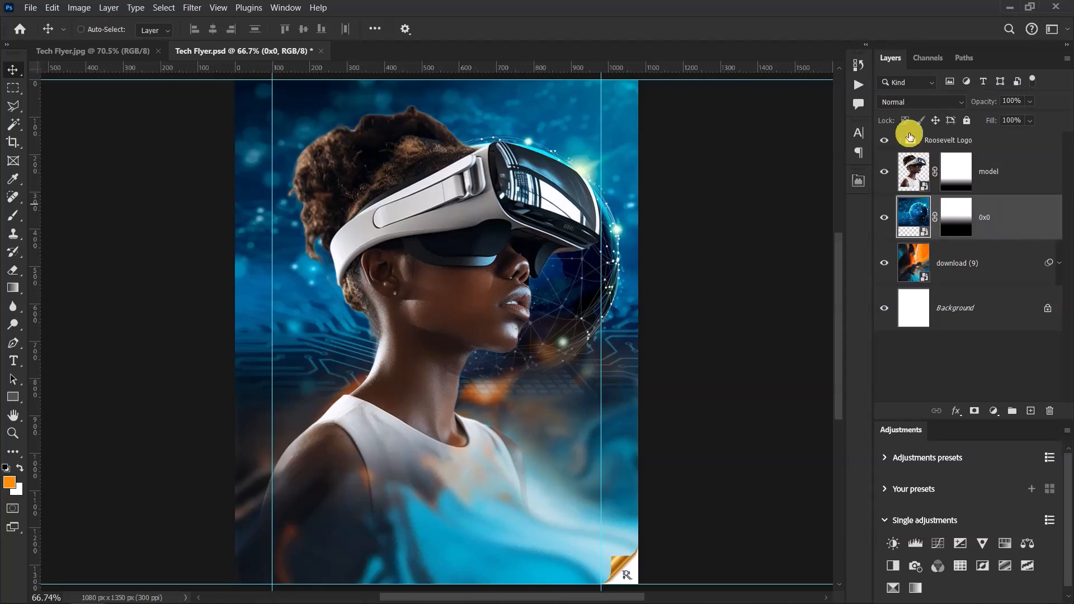
left_click(931, 101)
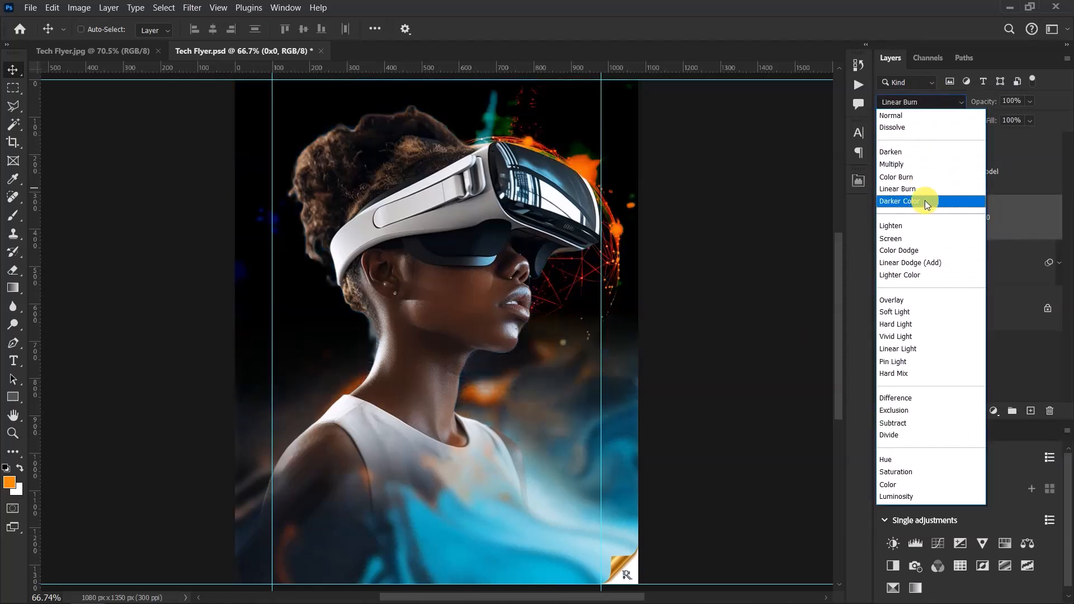
left_click(905, 239)
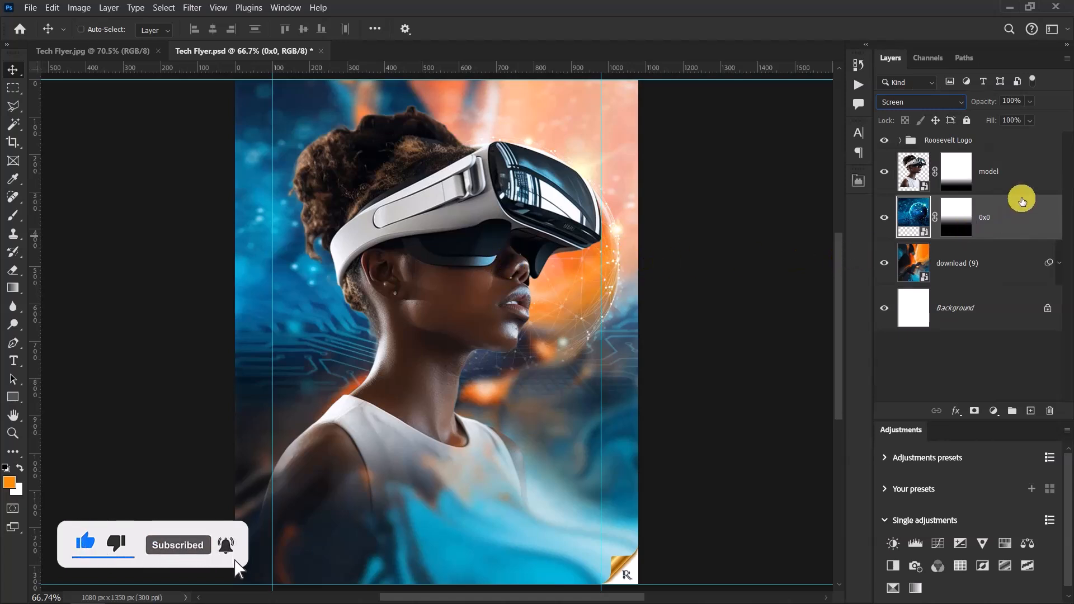
Create a new empty layer directly above the model layer and set the foreground colour to a bright orange
left_click(1013, 171)
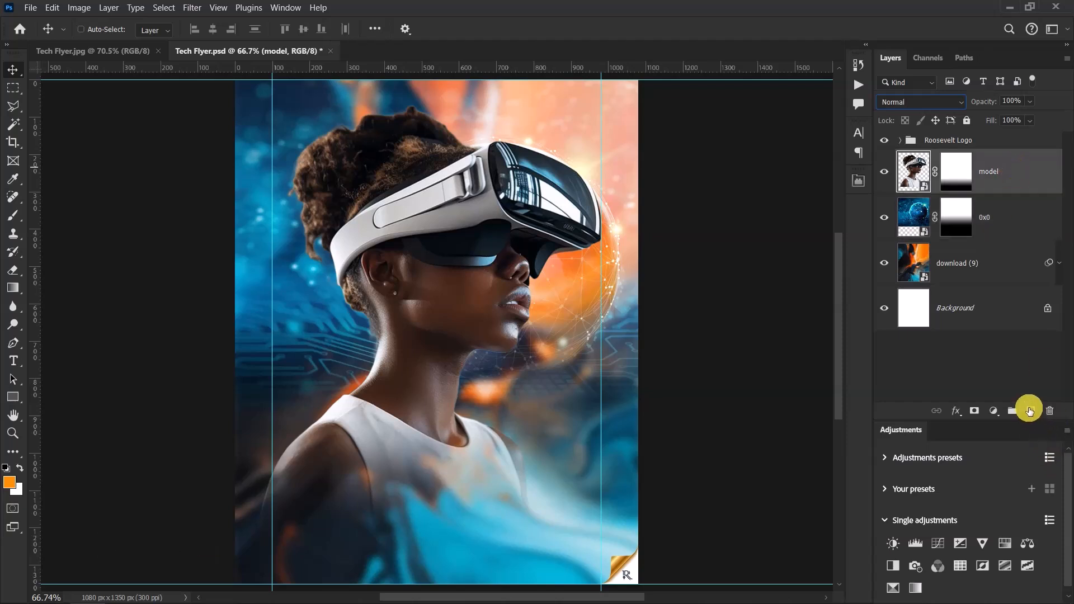
left_click(1030, 411)
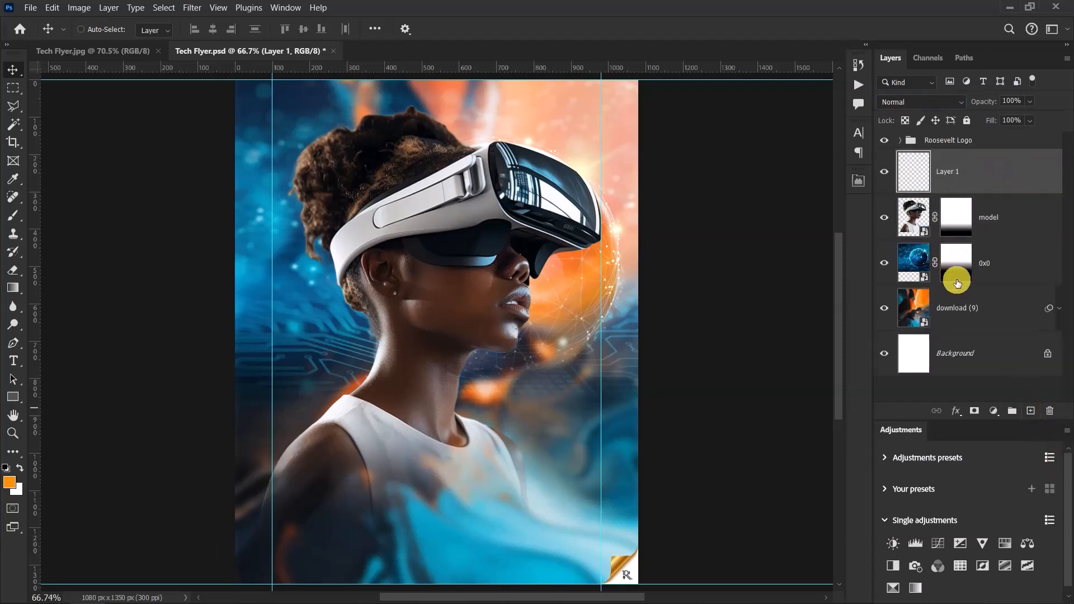
left_click(9, 482)
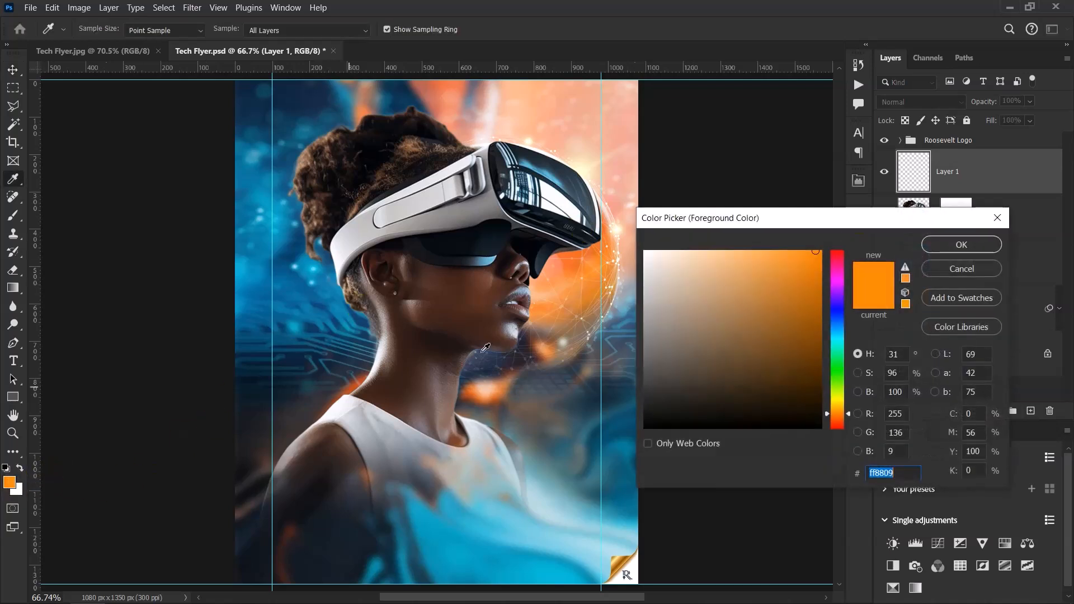
left_click_drag(811, 256, 861, 186)
left_click(966, 235)
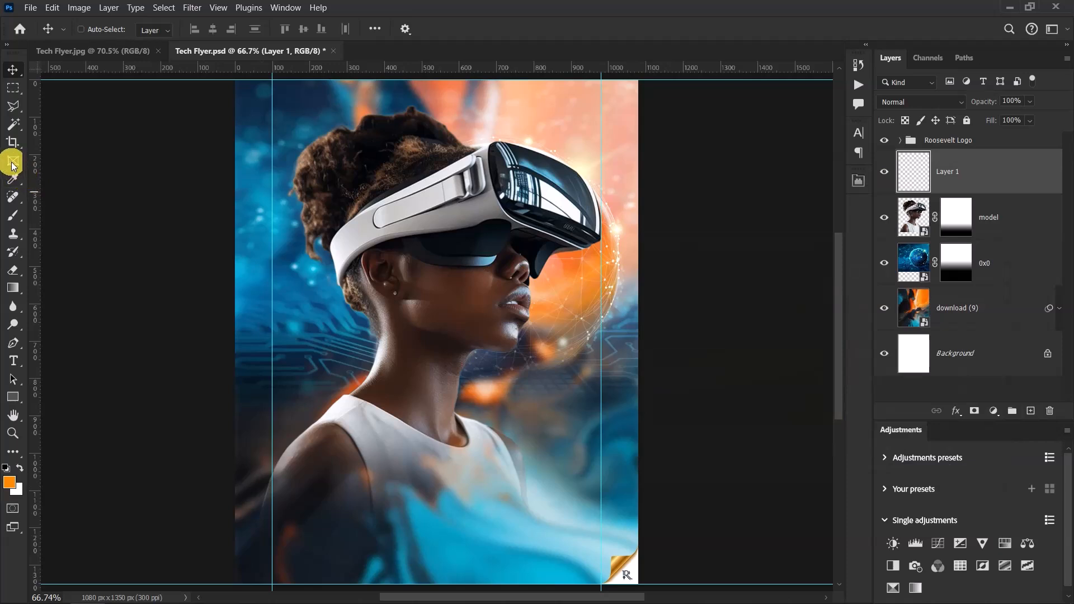
Enlarge the soft brush to 1400 px and paint a single orange dab centred over the model's head on Layer 1
left_click(9, 216)
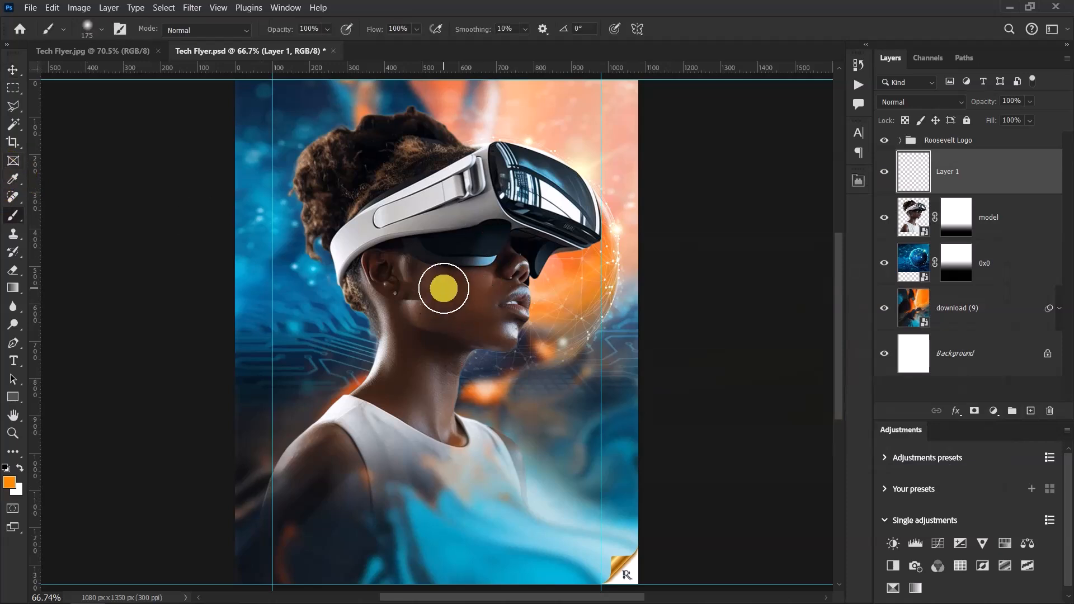
key("bracketright")
key("bracketright")
key("bracketright")
key("bracketright")
key("bracketright")
key("bracketright")
key("bracketright")
key("bracketright")
key("bracketright")
key("bracketright")
key("bracketright")
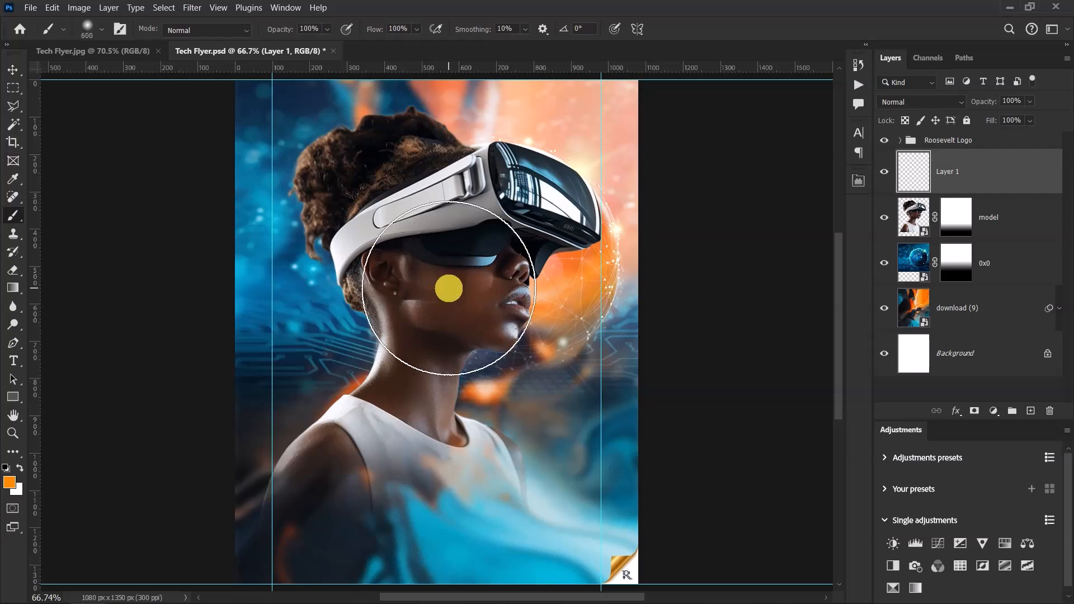
key("bracketright")
key("bracketright")
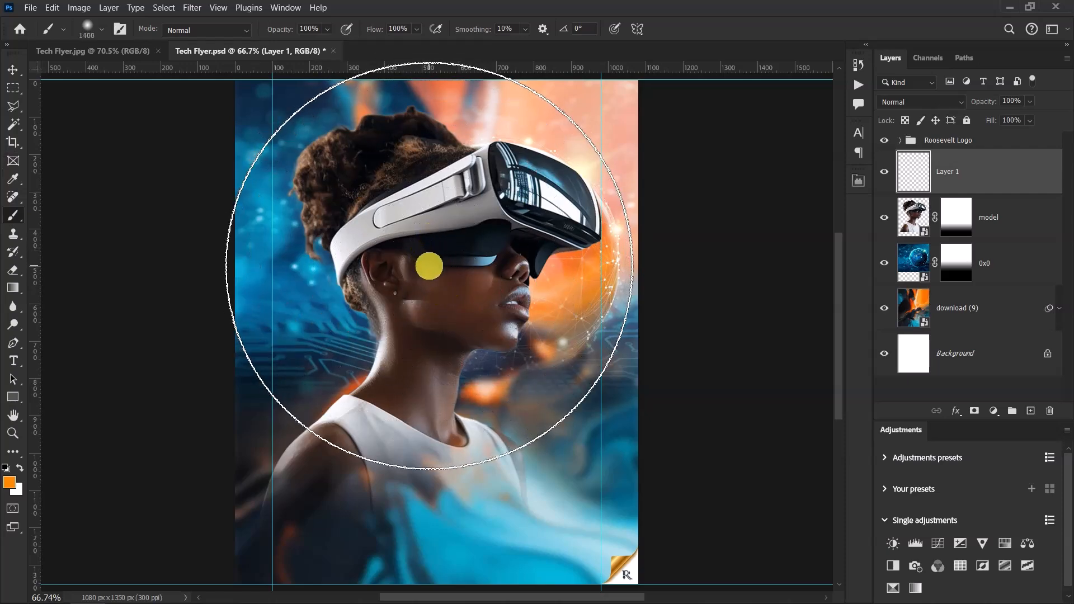
left_click(429, 262)
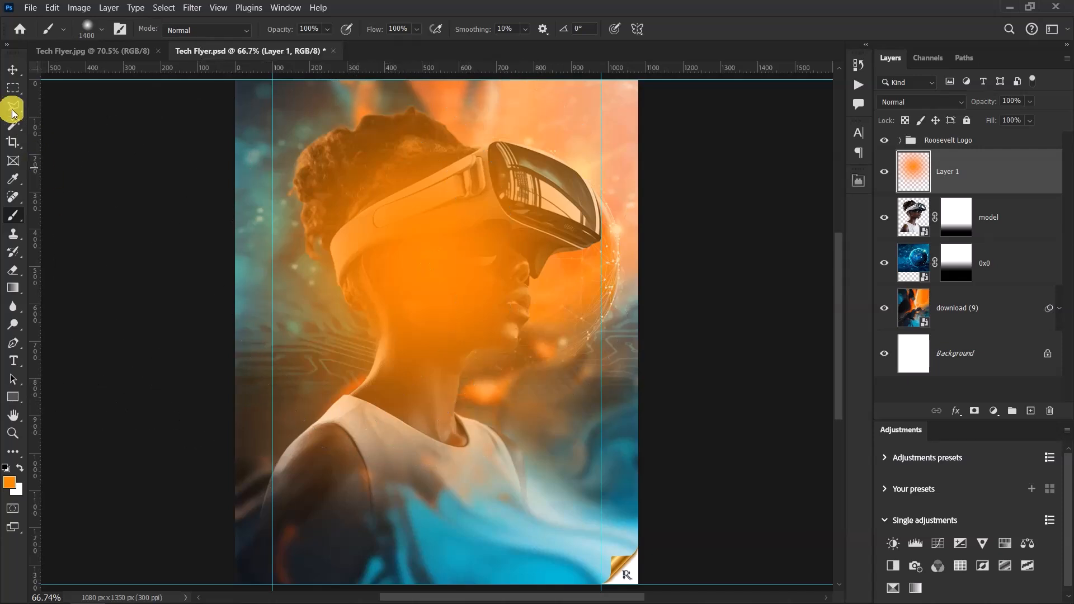
left_click(14, 69)
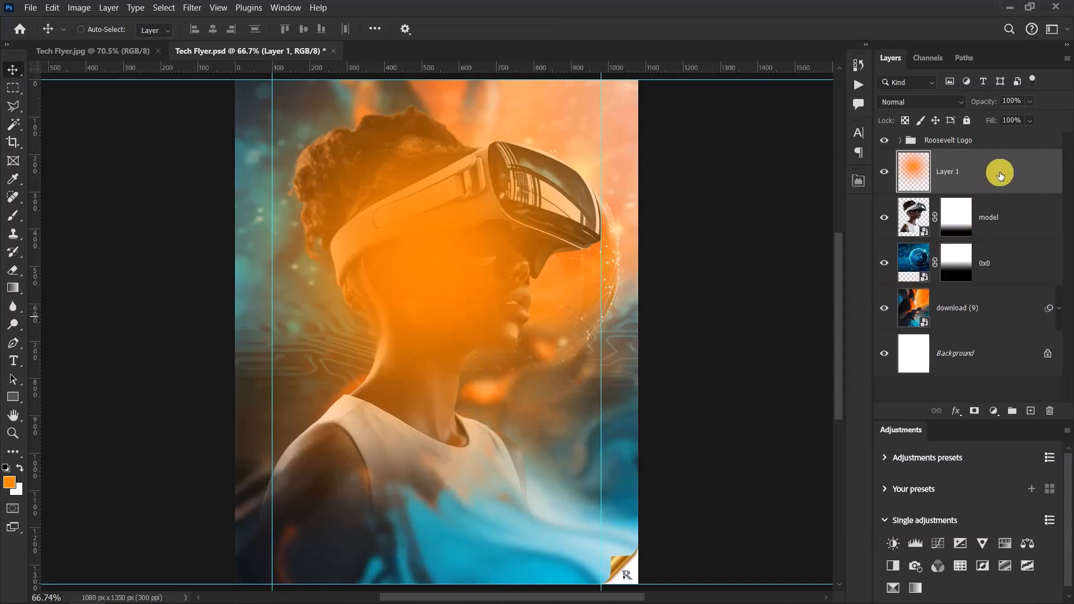
Clip Layer 1 to the model layer and give it a layer mask inverted to black
left_click(884, 174)
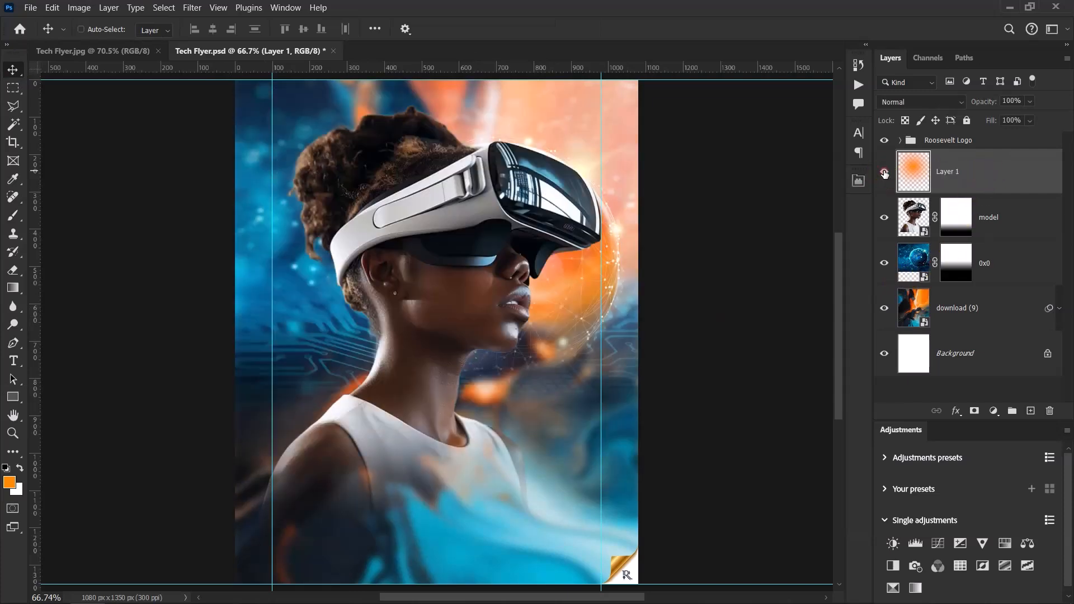
left_click(884, 173)
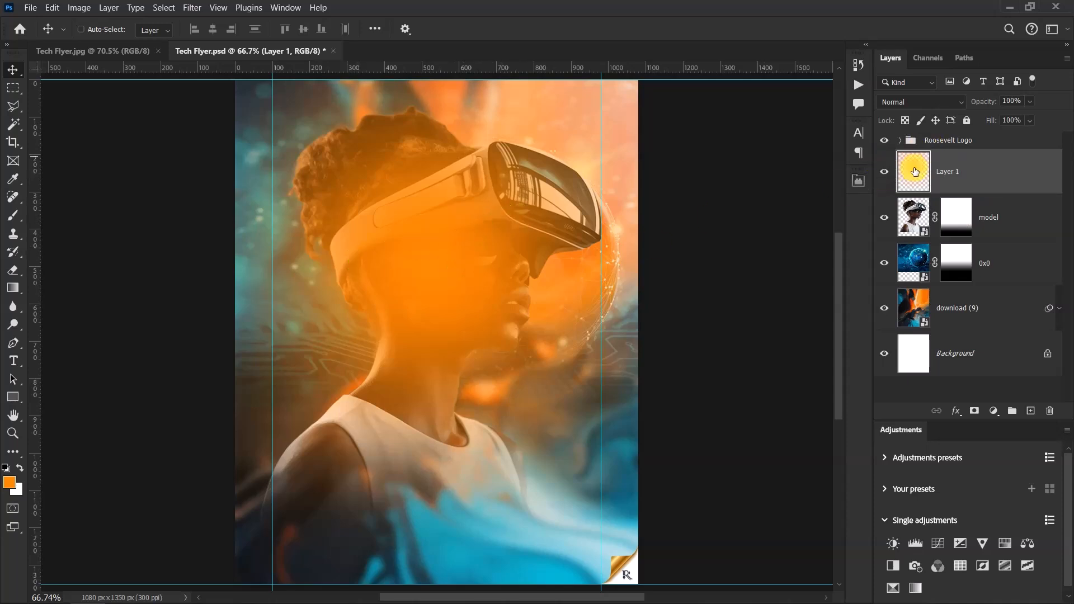
right_click(1000, 163)
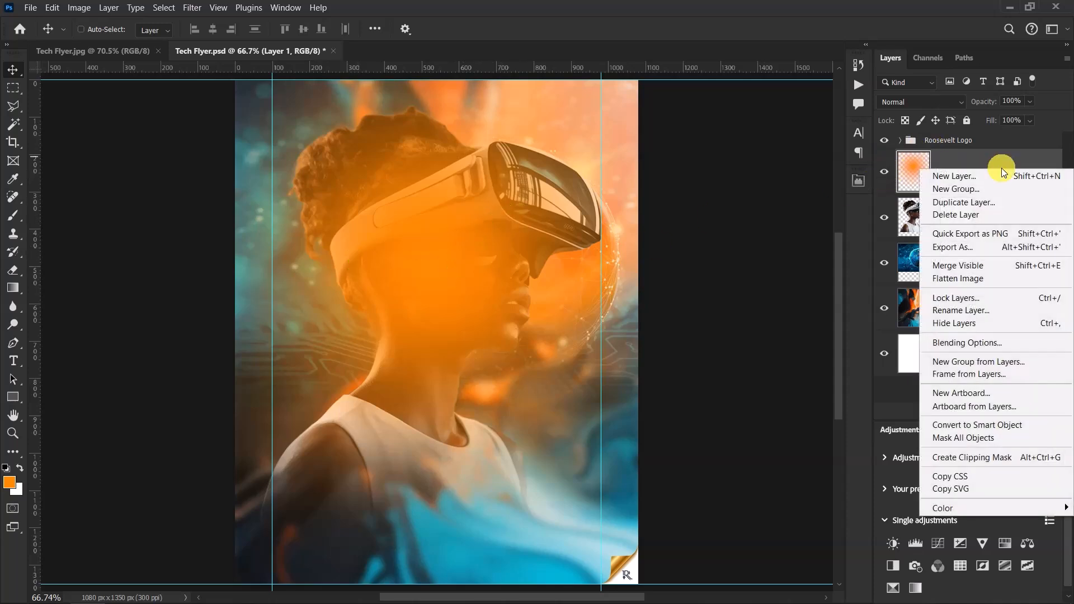
left_click(987, 456)
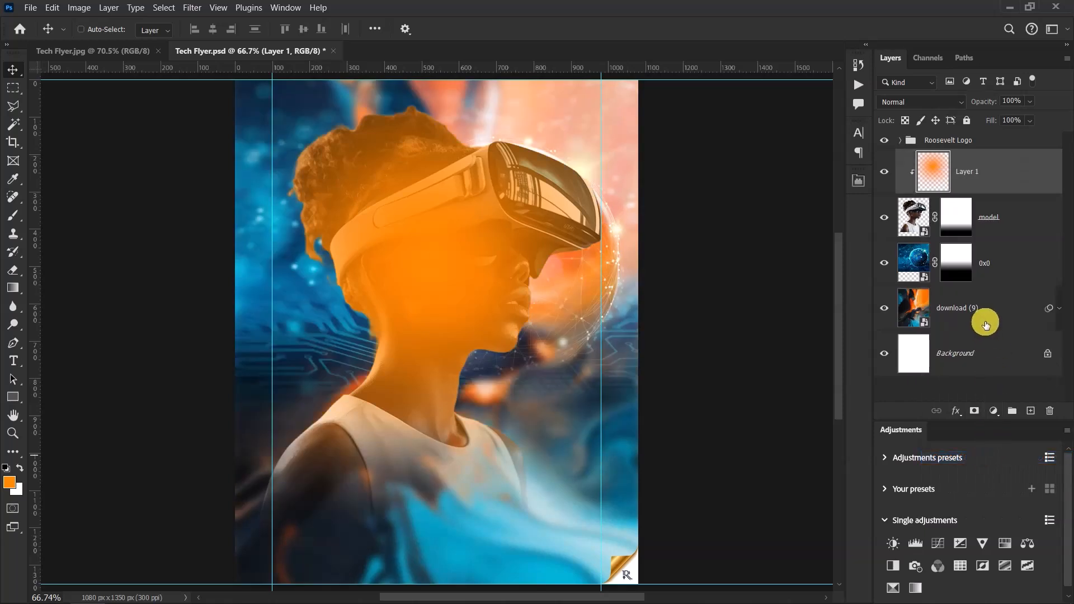
left_click(973, 411)
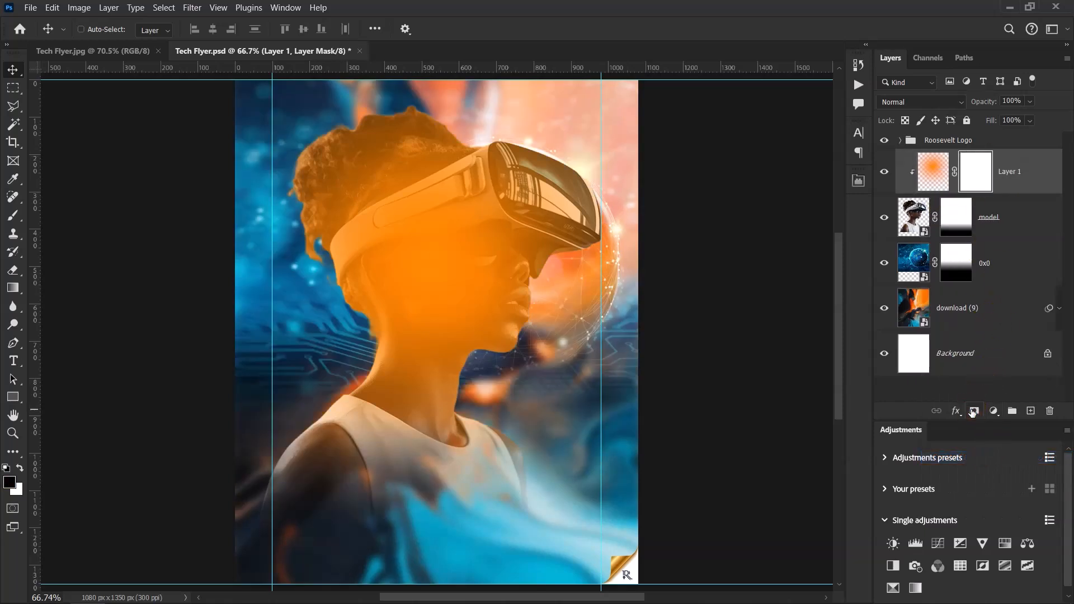
key("ctrl+i")
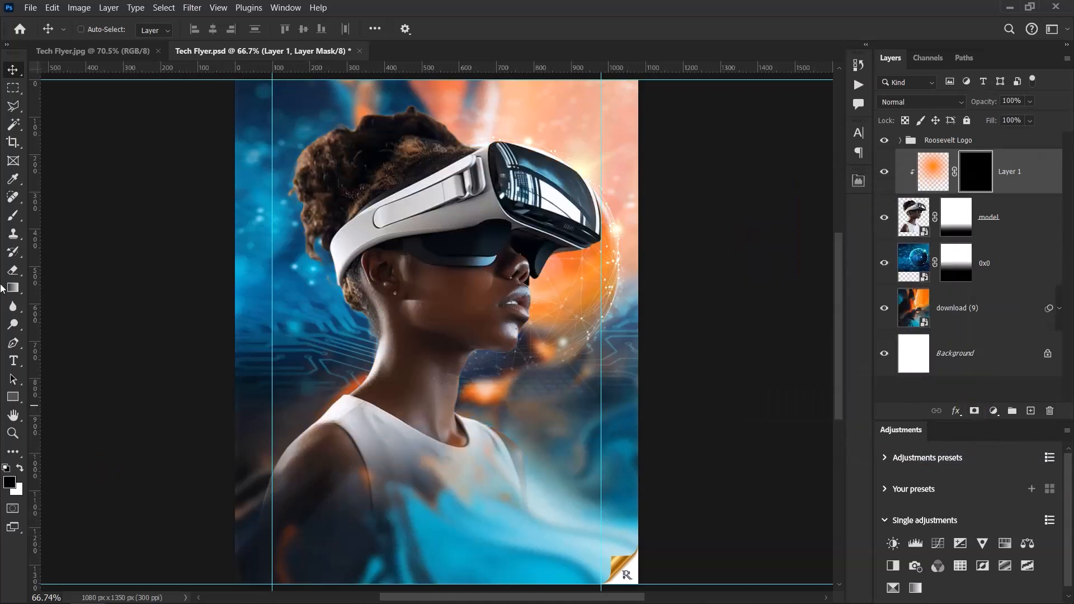
Paint white on the Layer 1 mask with a 125 px brush along the hair's outer edge, back of the neck, nose, lips and chin
left_click(9, 217)
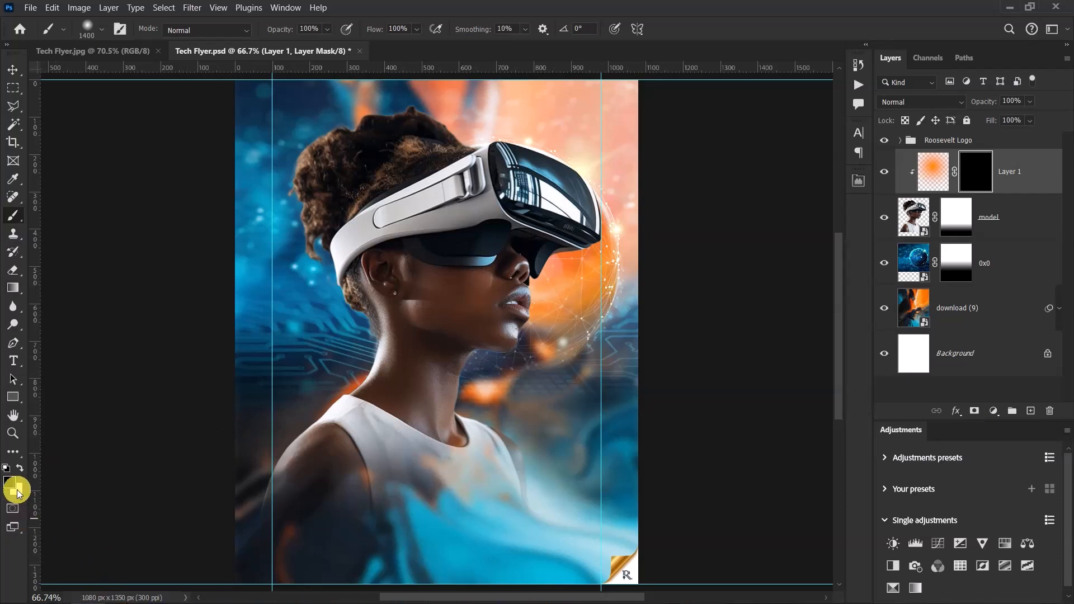
left_click(22, 470)
left_click(21, 469)
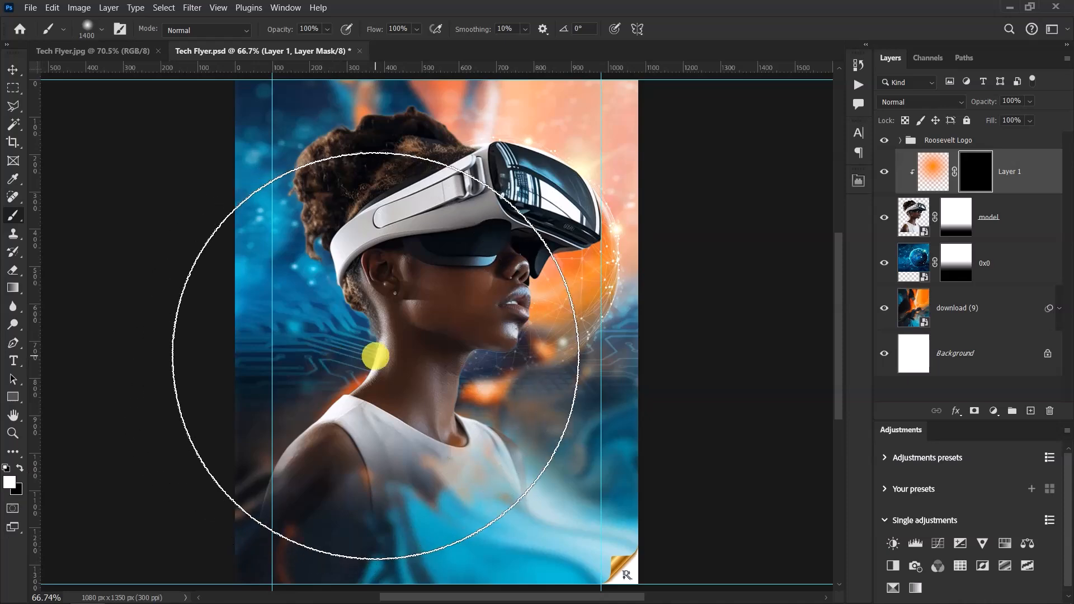
key("bracketleft")
key("bracketleft")
key("bracketleft")
key("bracketleft")
key("bracketleft")
key("bracketleft")
key("bracketleft")
key("bracketleft")
key("bracketleft")
key("bracketleft")
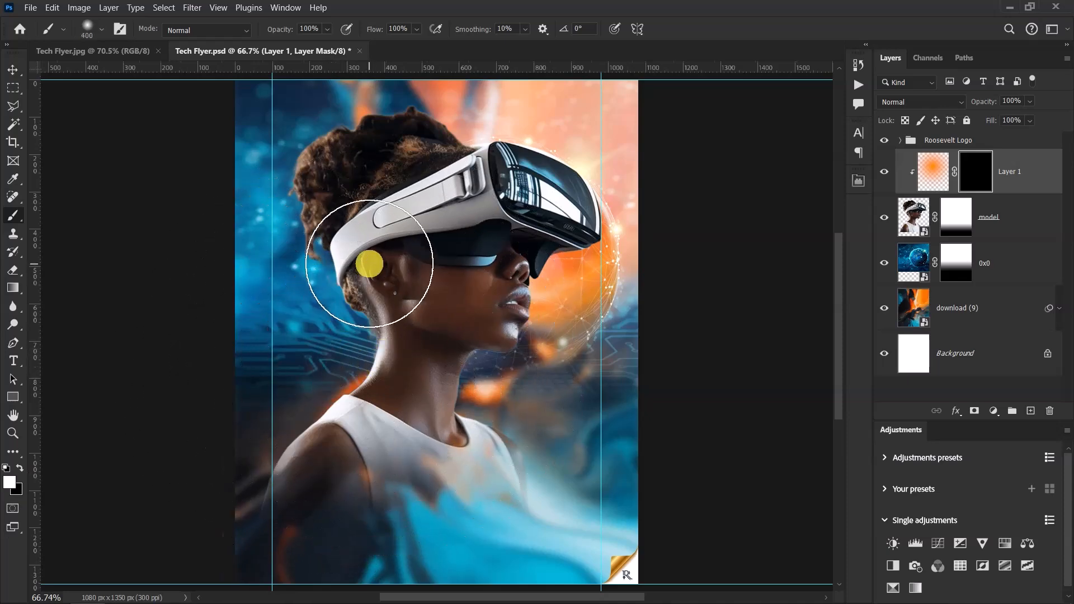
scroll(368, 265, "up", 3)
key("bracketleft")
key("bracketleft")
key("bracketleft")
key("bracketleft")
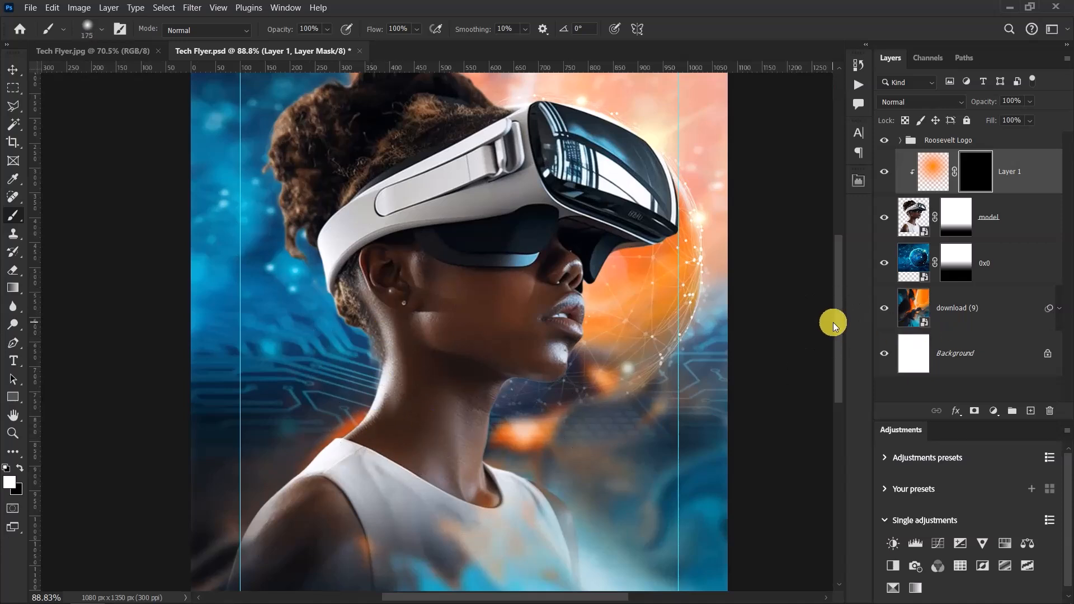
scroll(833, 324, "up", 2)
key("bracketleft")
key("bracketleft")
mouse_move(352, 500)
left_mouse_down()
mouse_move(378, 404)
mouse_move(356, 353)
left_mouse_up()
mouse_move(334, 356)
left_mouse_down()
mouse_move(285, 286)
mouse_move(268, 225)
mouse_move(281, 170)
mouse_move(406, 125)
mouse_move(496, 160)
left_mouse_up()
left_click(595, 344)
mouse_move(595, 343)
left_mouse_down()
mouse_move(579, 386)
mouse_move(536, 436)
mouse_move(504, 451)
mouse_move(492, 523)
left_mouse_up()
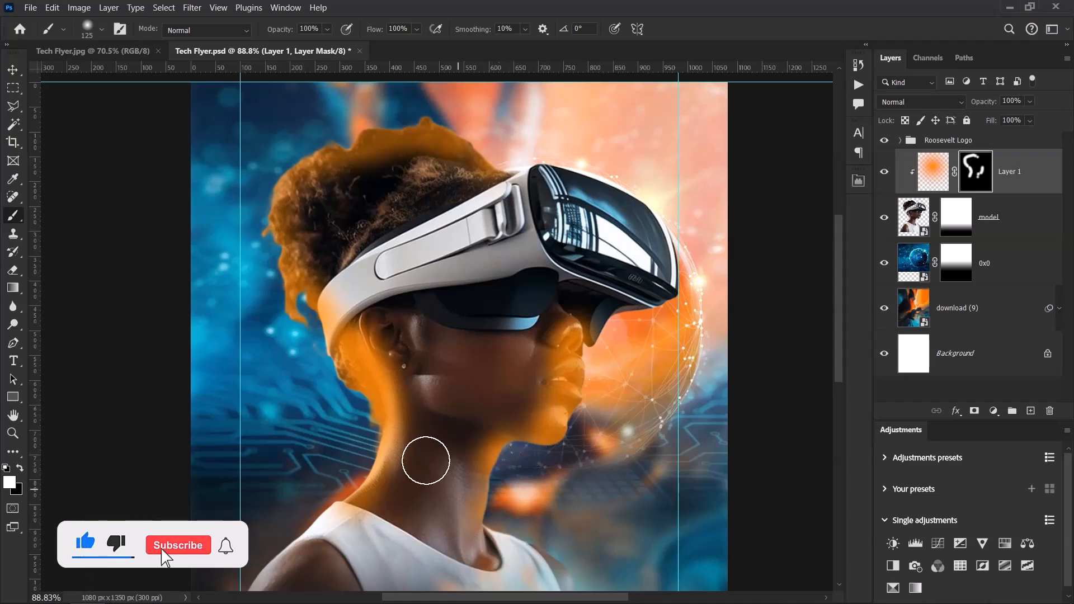
left_click(12, 70)
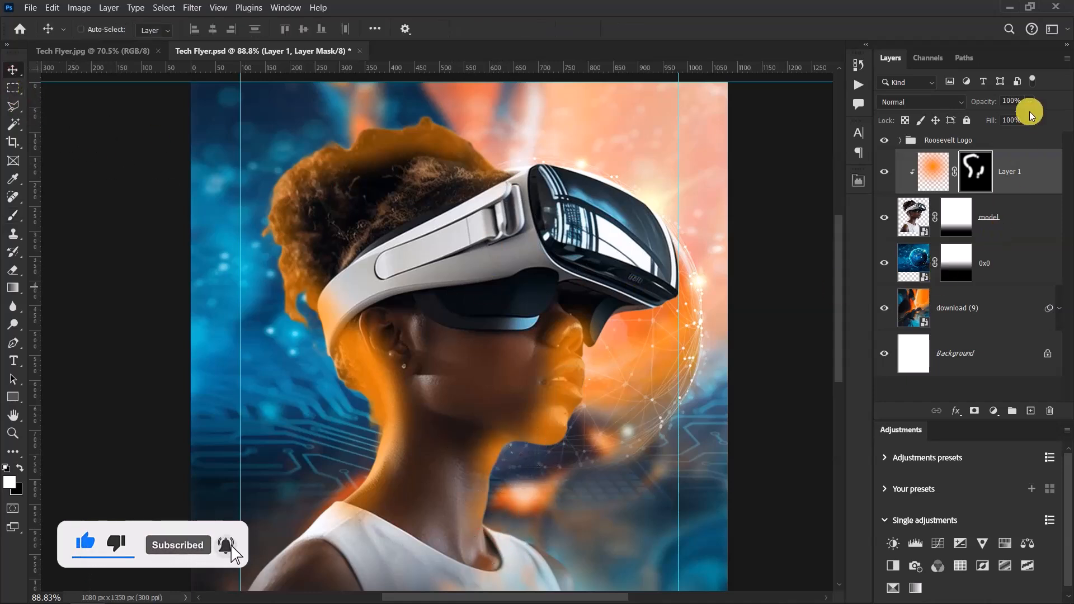
Lower Layer 1's opacity to 10% and compare the image with the orange glow hidden and shown
left_click(976, 105)
type("10")
key("Return")
left_click(886, 186)
left_click(884, 175)
scroll(412, 230, "down", 3)
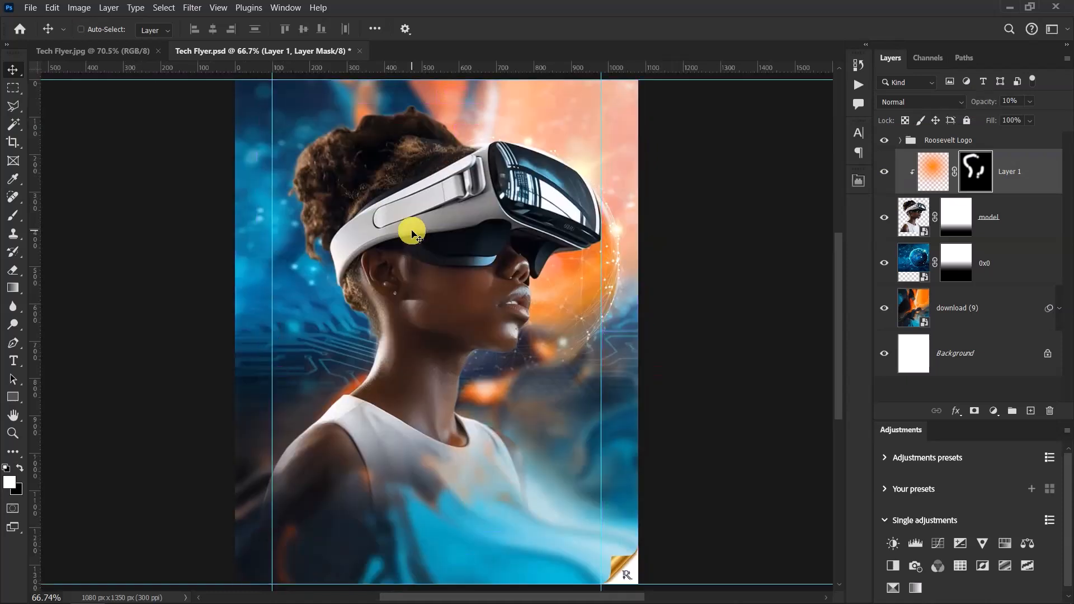
Duplicate the 0x0 layer and move the copy above Layer 1, just below the Roosevelt Logo group
left_click(1014, 257)
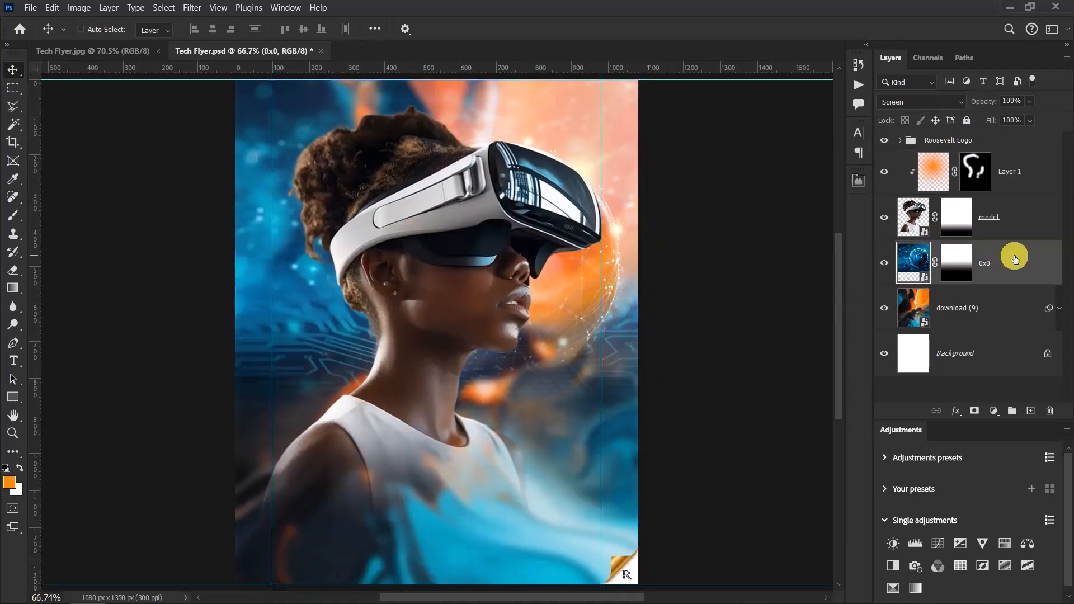
key("ctrl")
key("ctrl+j")
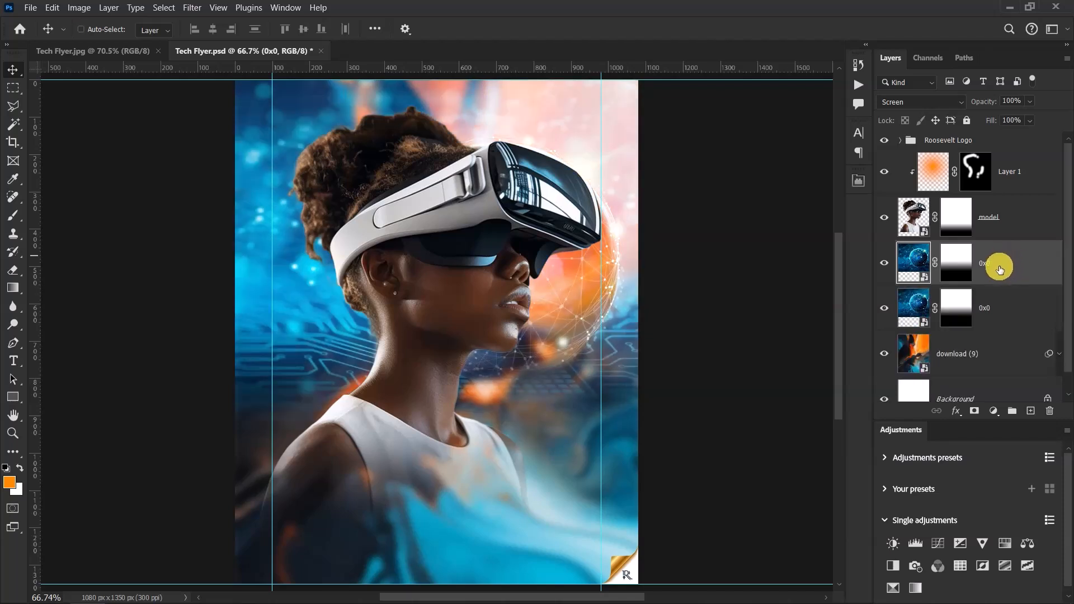
left_click_drag(993, 270, 995, 150)
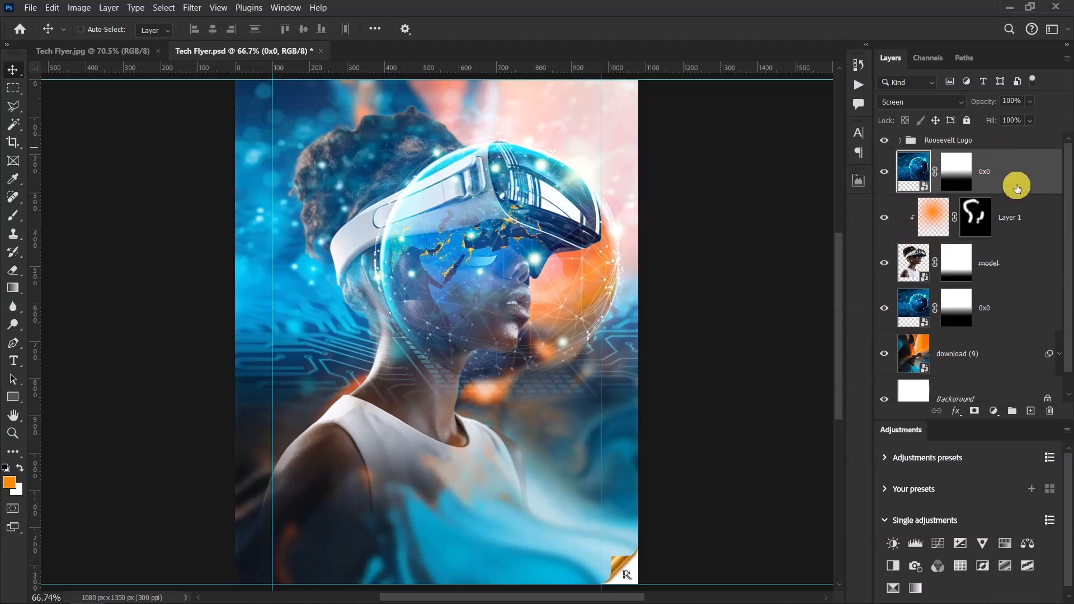
Delete the layer mask from the upper 0x0 copy and clip the copy to the model layer
right_click(954, 171)
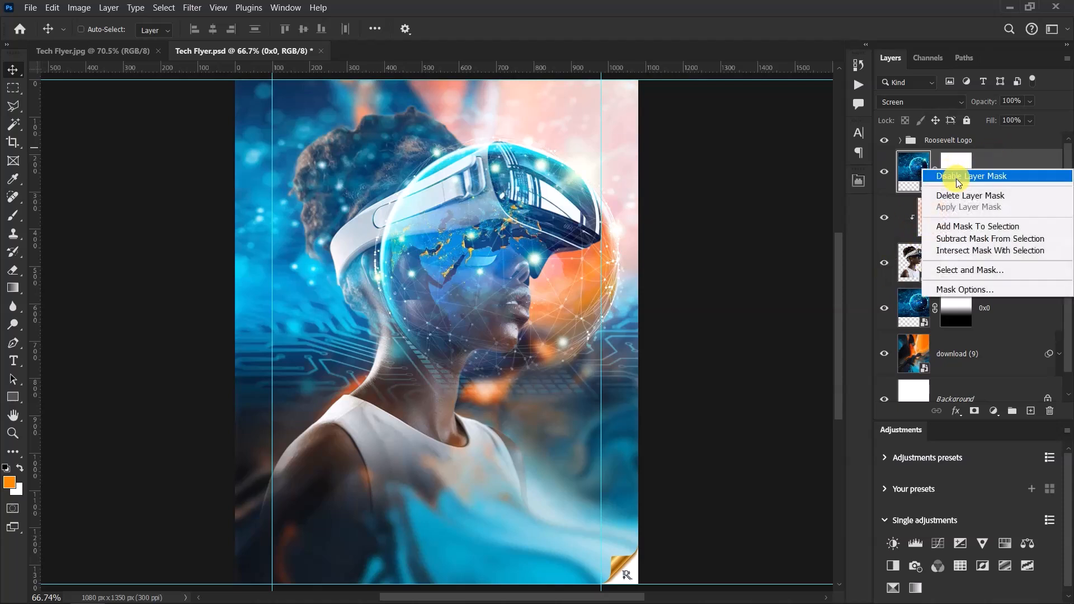
left_click(961, 196)
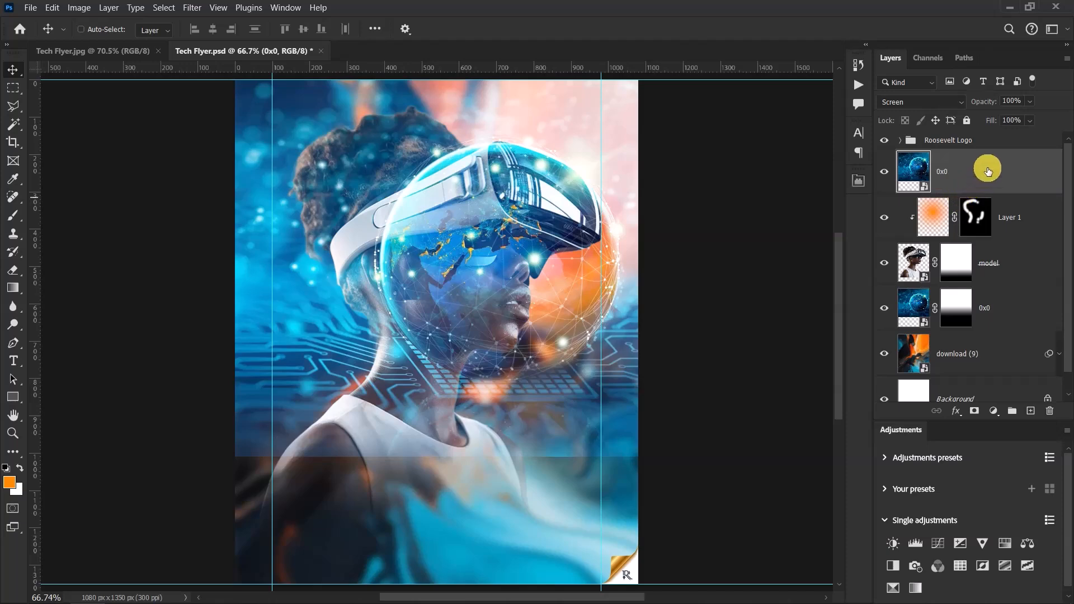
right_click(990, 162)
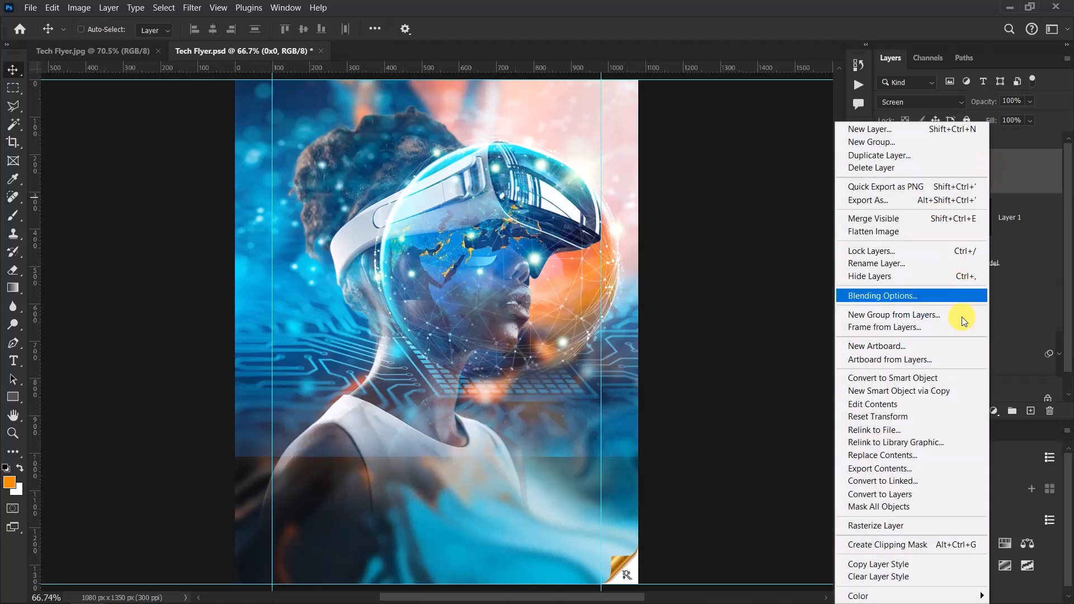
left_click(929, 546)
left_click(884, 171)
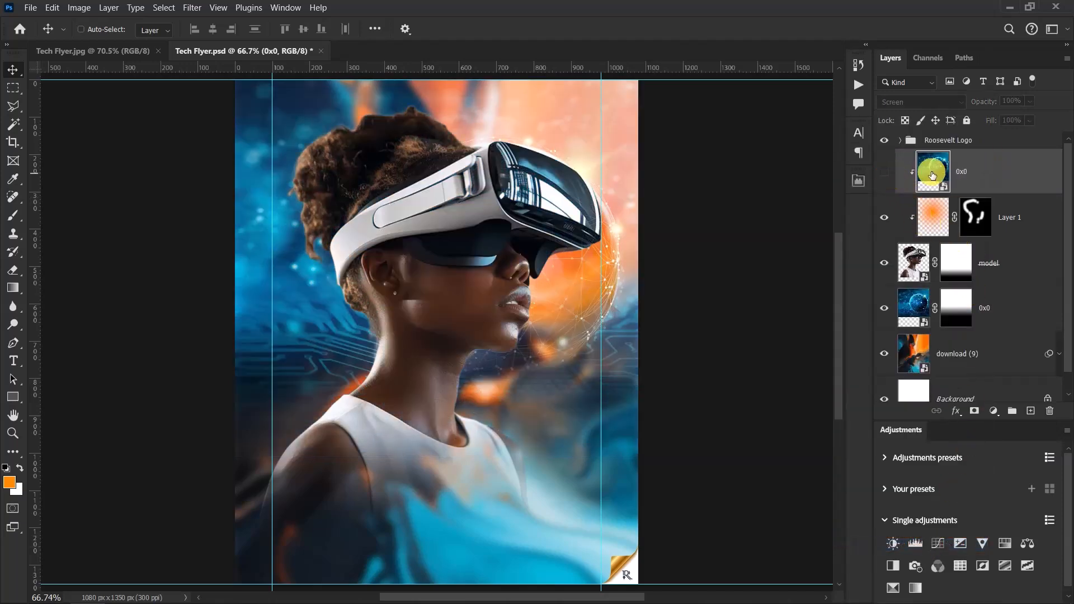
left_click(884, 172)
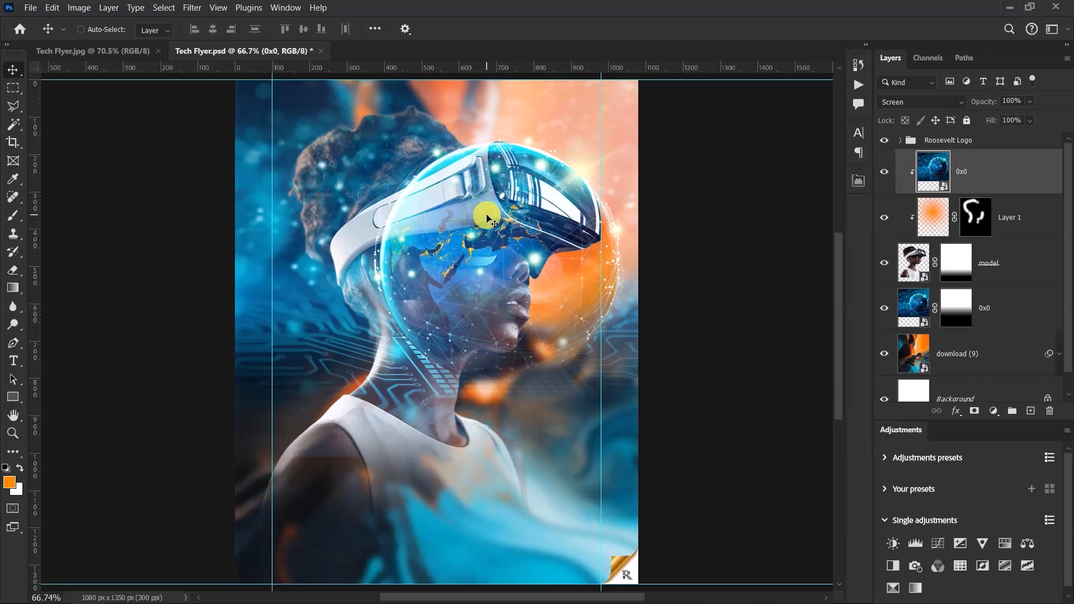
Add a layer mask to the upper 0x0 copy and invert it to black
left_click(974, 411)
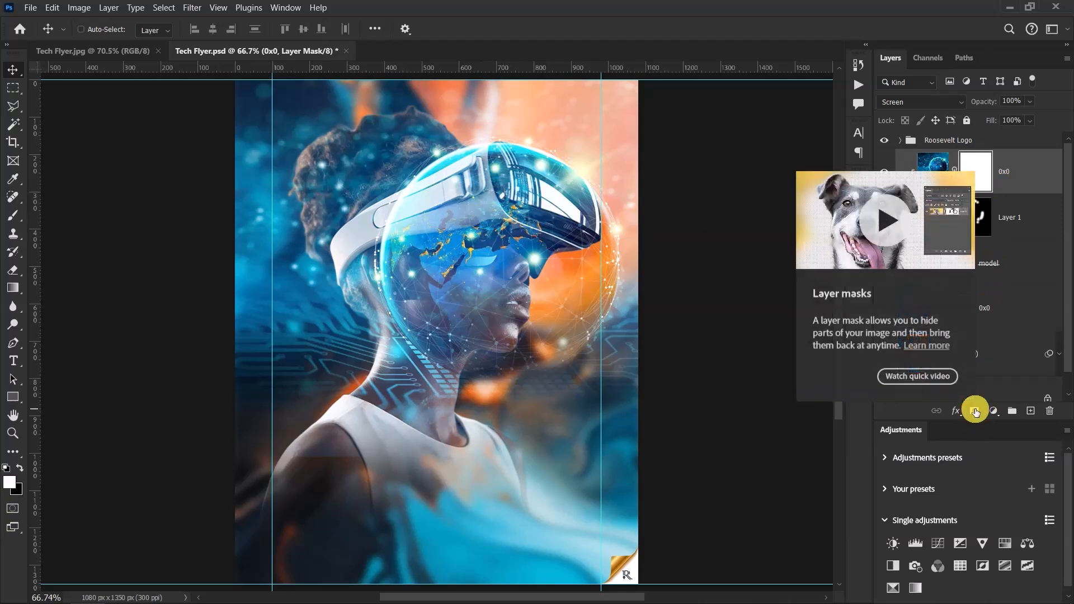
key("ctrl+i")
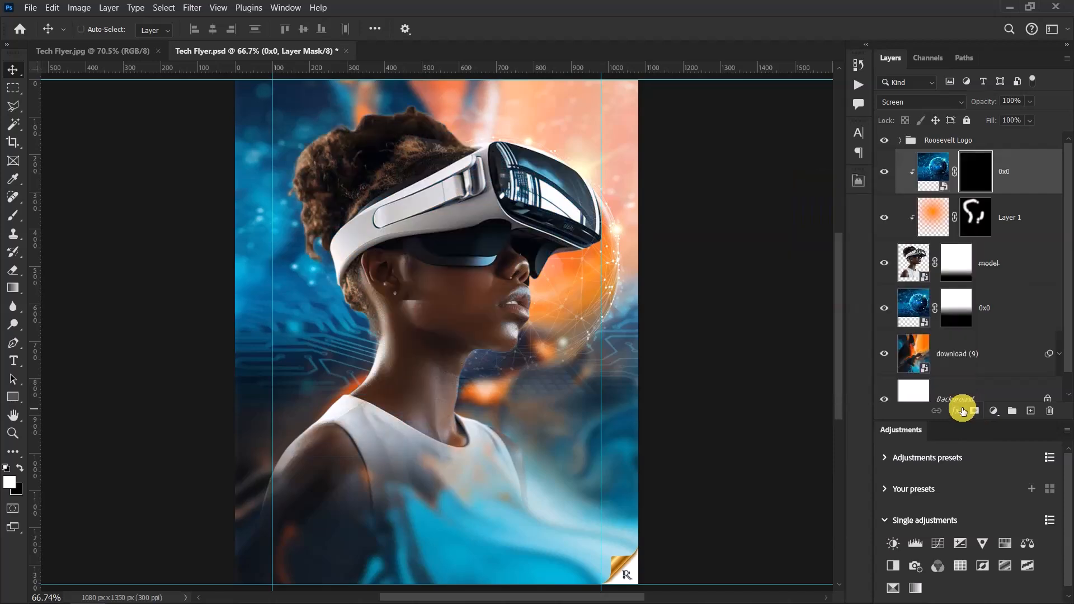
Paint white on the upper 0x0 mask over the headset's glass visor, reducing the brush to 150 px
scroll(549, 209, "down", 6)
scroll(558, 164, "up", 10)
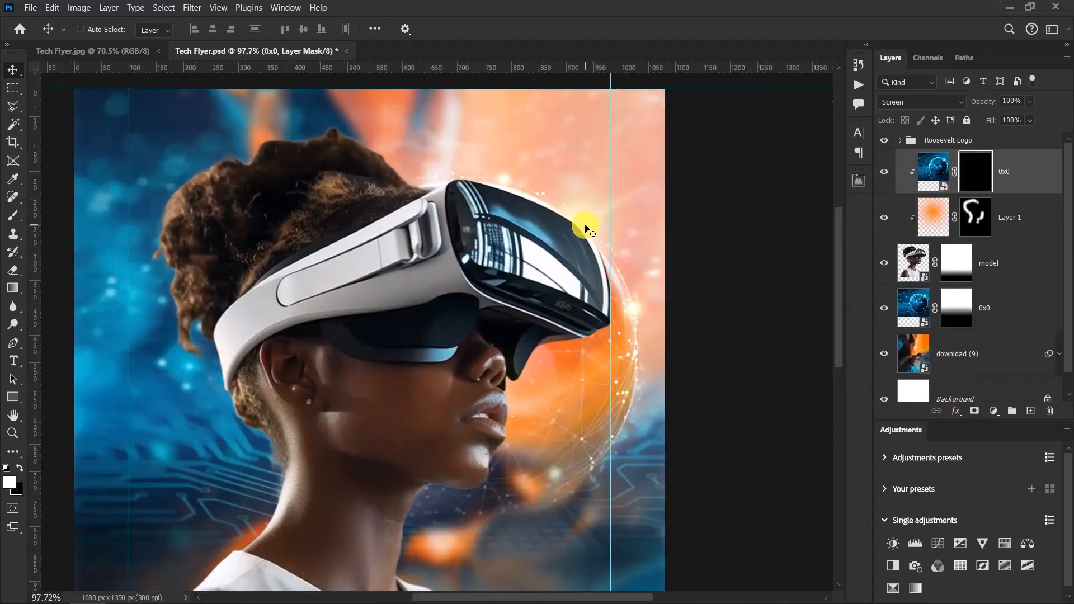
scroll(585, 229, "up", 2)
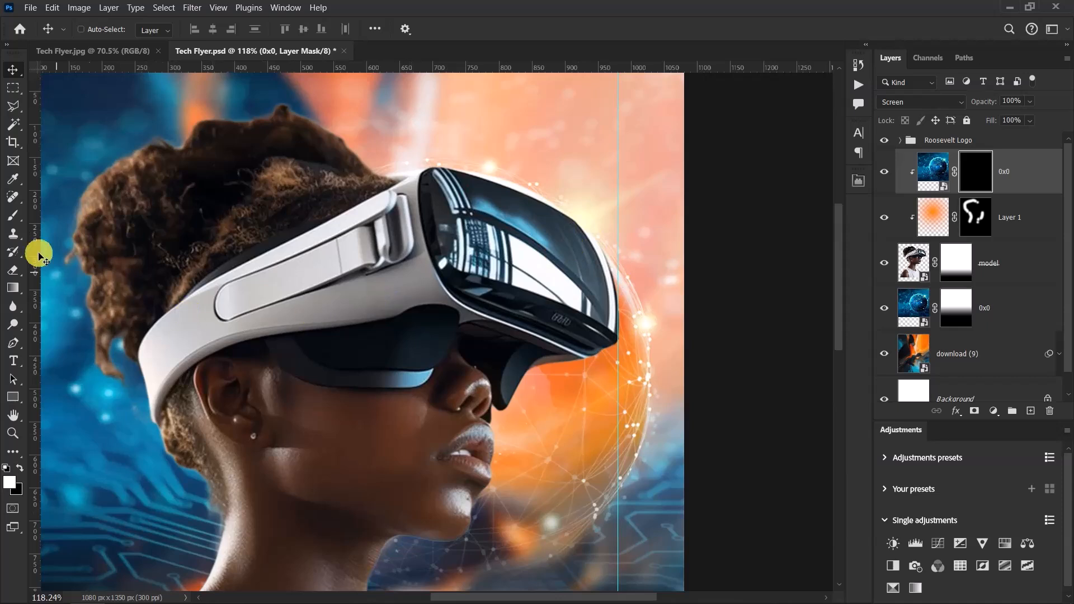
left_click(13, 220)
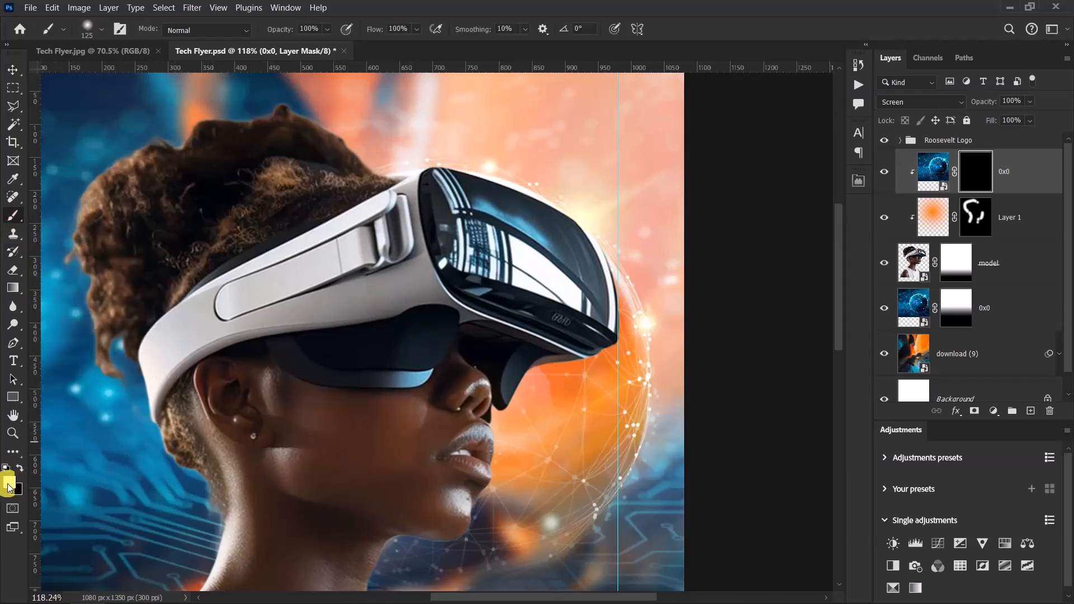
key("bracketright")
key("bracketright")
key("bracketright")
key("bracketright")
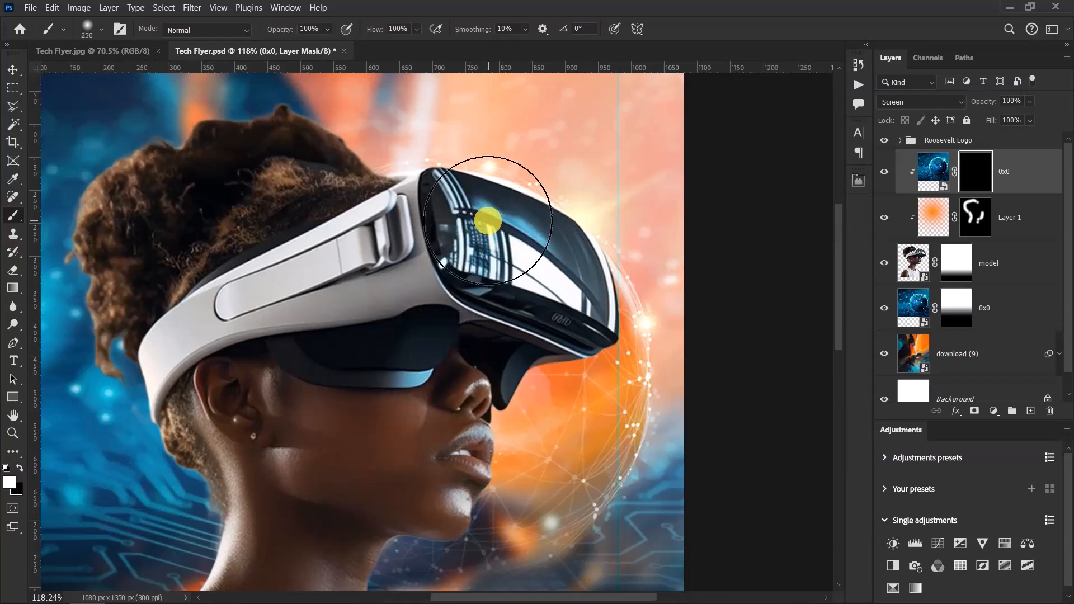
key("bracketleft")
key("bracketleft")
left_click_drag(458, 200, 450, 191)
key("bracketleft")
mouse_move(488, 258)
left_mouse_down()
mouse_move(482, 267)
mouse_move(511, 221)
mouse_move(582, 265)
mouse_move(595, 313)
mouse_move(582, 336)
mouse_move(523, 287)
mouse_move(542, 291)
left_mouse_up()
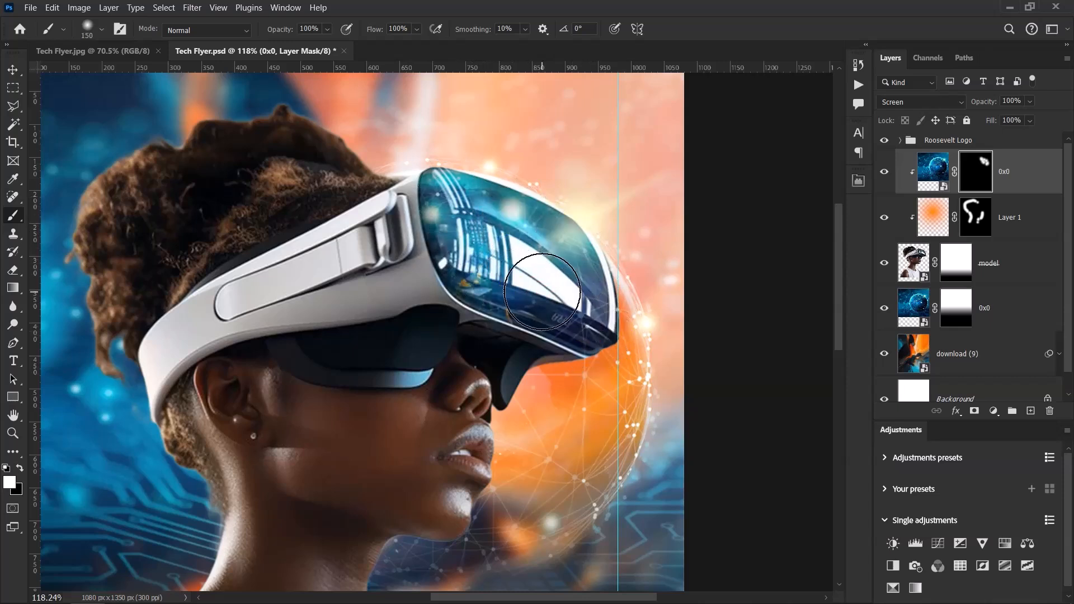
Paint white on the mask over the headset's nose piece at 24% brush opacity and over the dark eye shield at 9%
scroll(540, 254, "down", 5)
scroll(529, 297, "up", 5)
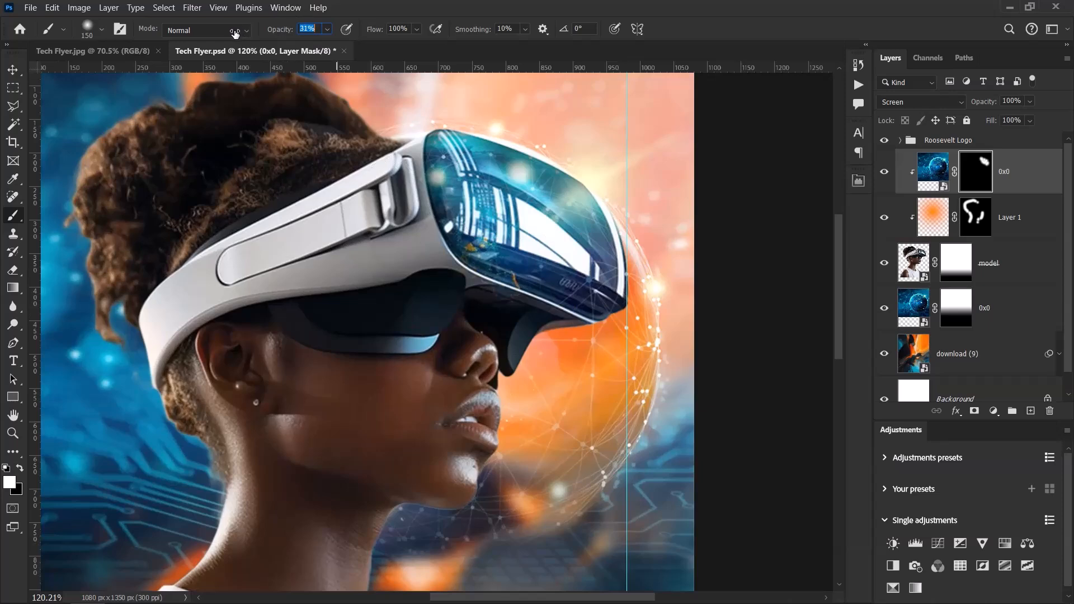
scroll(532, 318, "up", 2)
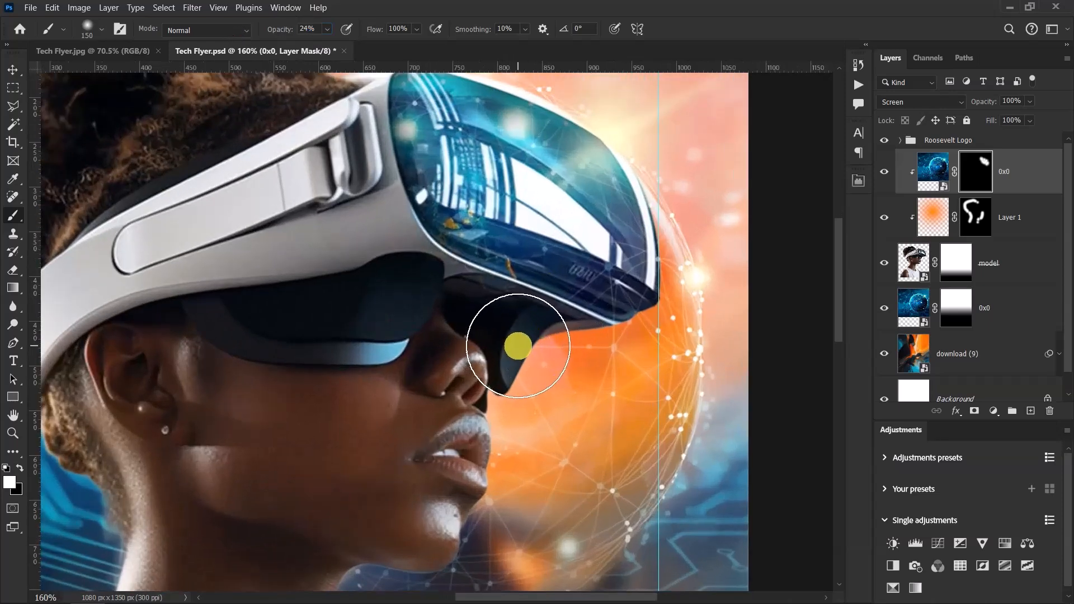
left_click(518, 346)
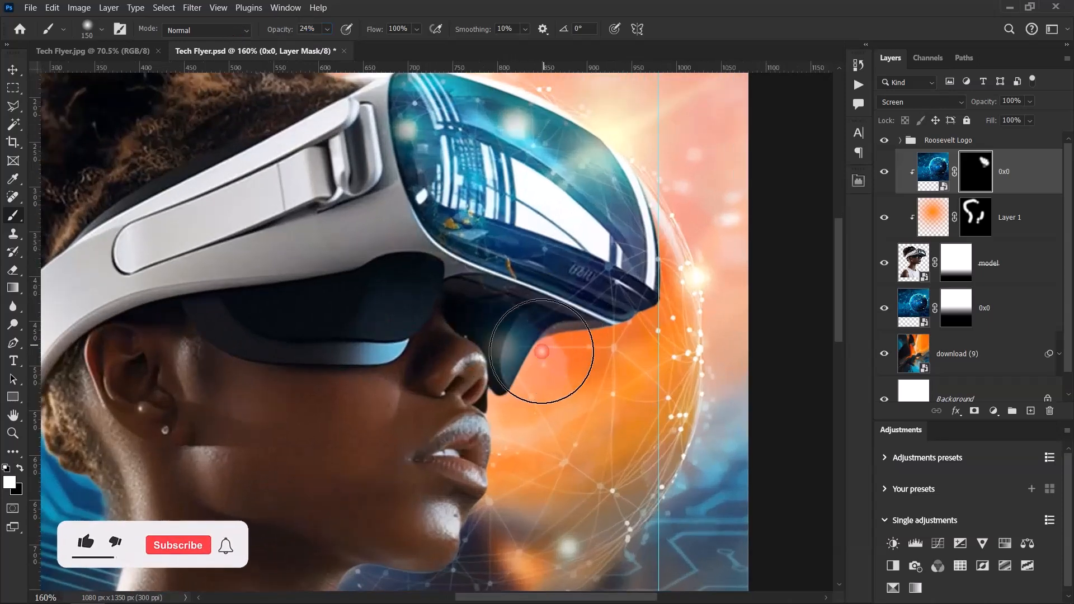
left_click_drag(285, 29, 268, 32)
left_click(394, 289)
left_click(394, 294)
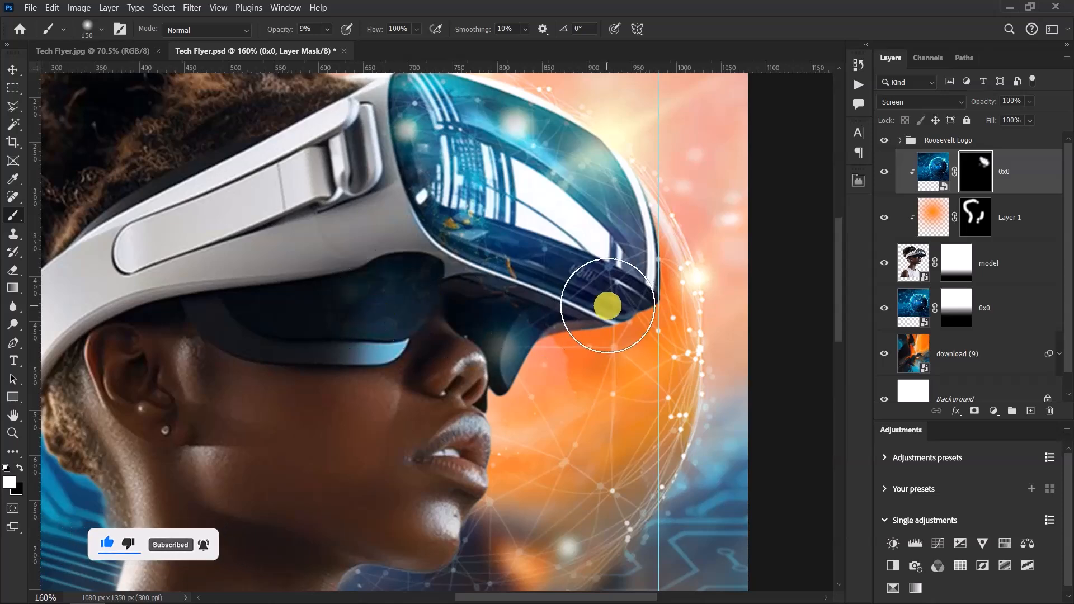
Paint white on the upper 0x0 mask along the hair and nape with a 300 px brush at 56% opacity
key("ctrl+0")
scroll(443, 281, "up", 5)
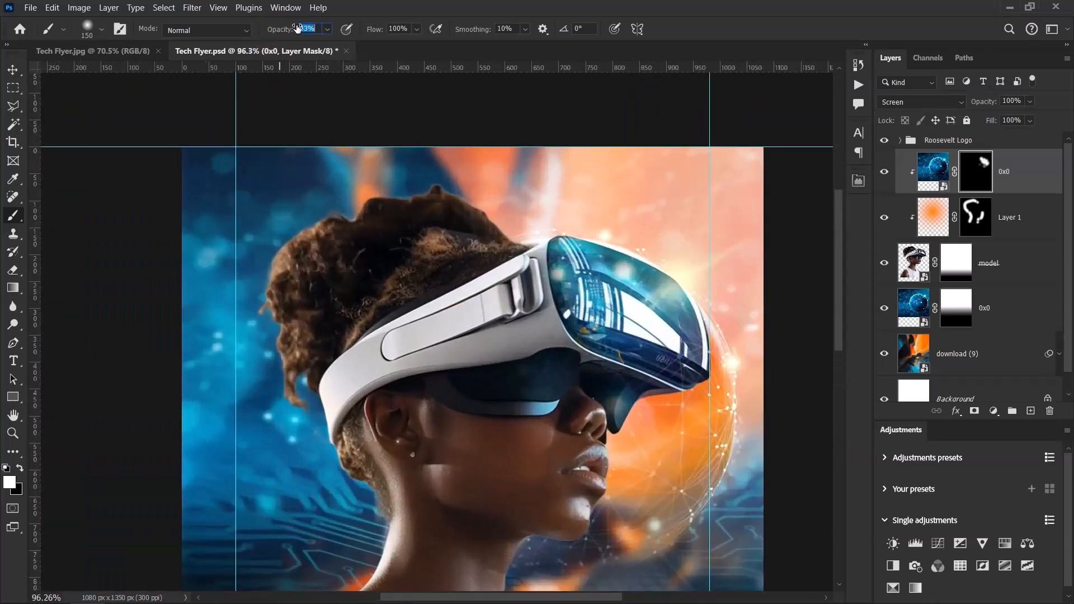
scroll(347, 432, "down", 2)
scroll(348, 426, "up", 4)
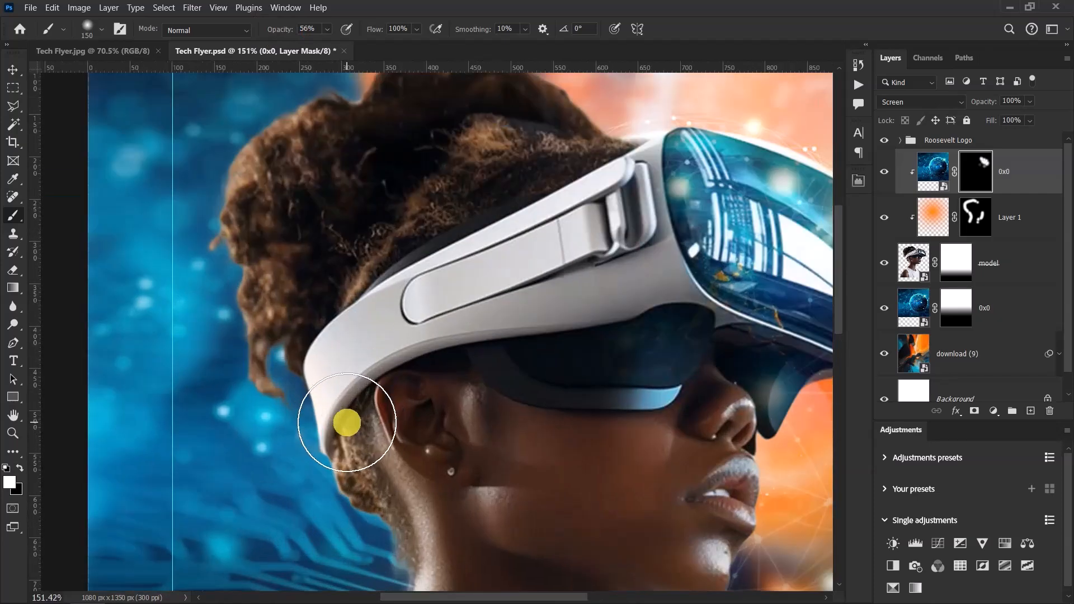
key("bracketright")
key("bracketright")
key("bracketright")
key("bracketright")
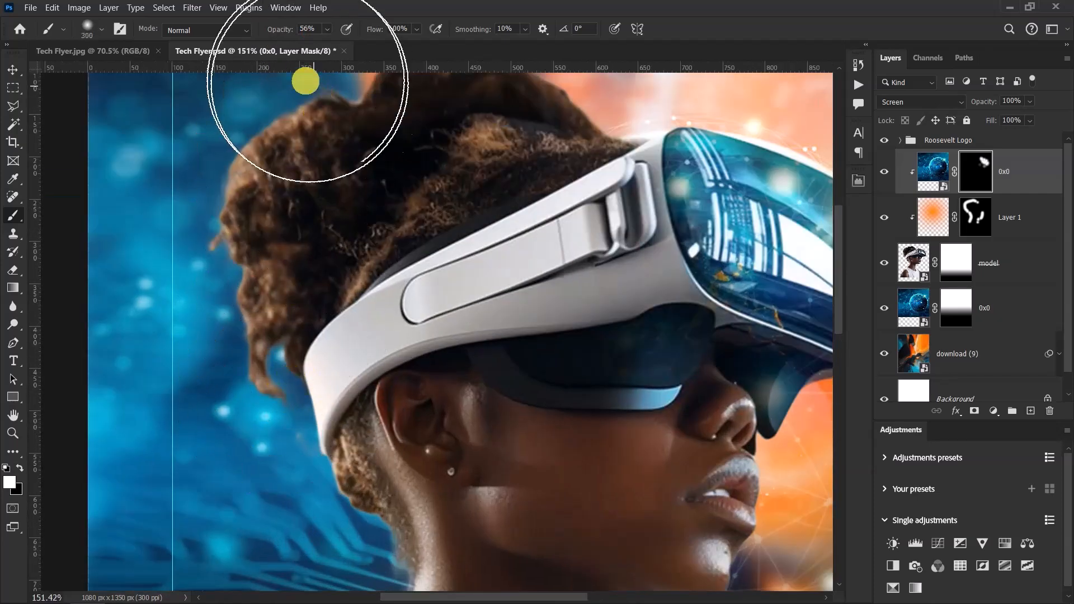
scroll(260, 277, "down", 5)
left_click(278, 328)
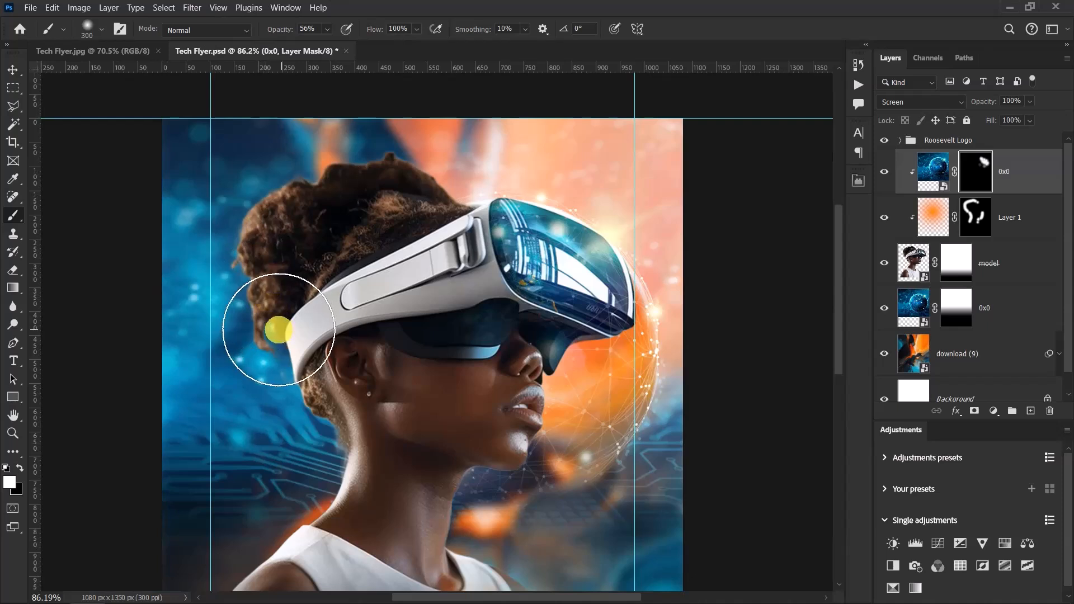
left_click(239, 241)
mouse_move(239, 241)
left_mouse_down()
mouse_move(318, 182)
mouse_move(439, 185)
mouse_move(491, 199)
mouse_move(457, 190)
left_mouse_up()
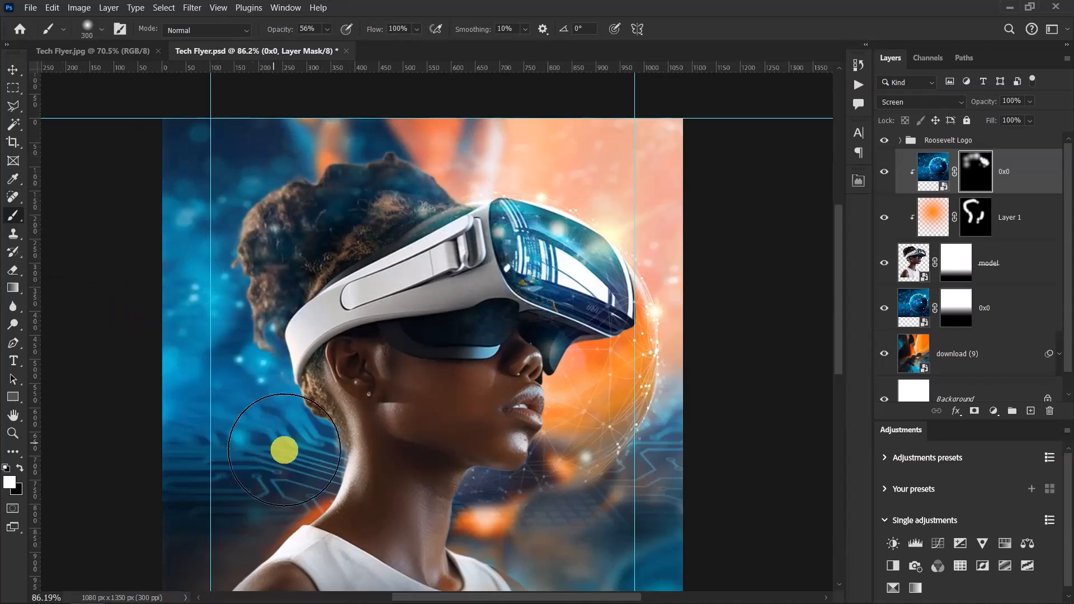
left_click(13, 70)
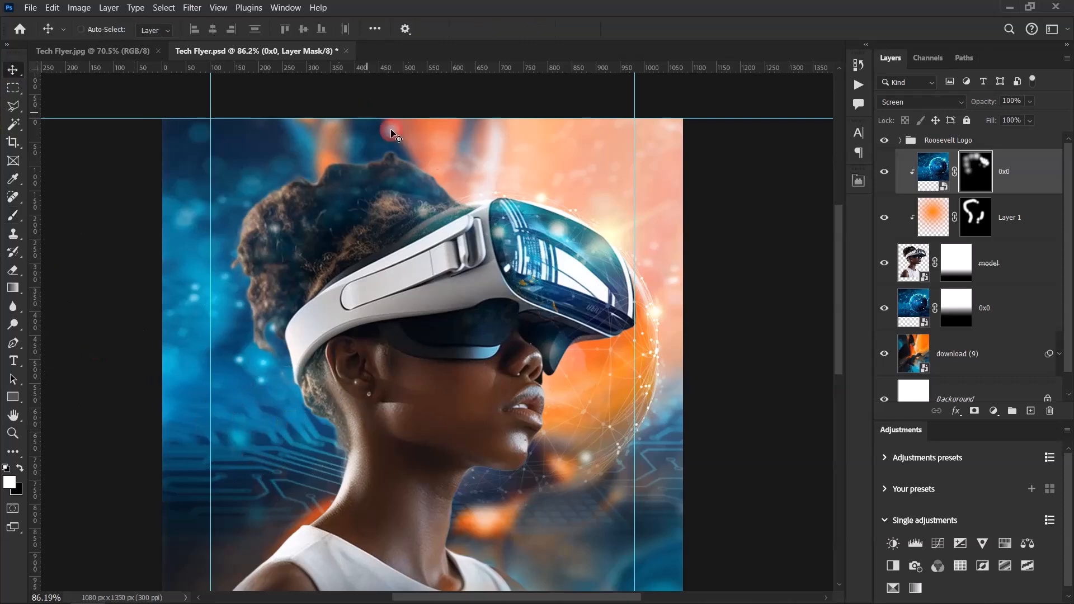
Draw a black rectangle about 1119 x 661 px across the lower half of the flyer
scroll(513, 338, "down", 3)
scroll(514, 338, "up", 1)
scroll(512, 345, "up", 1)
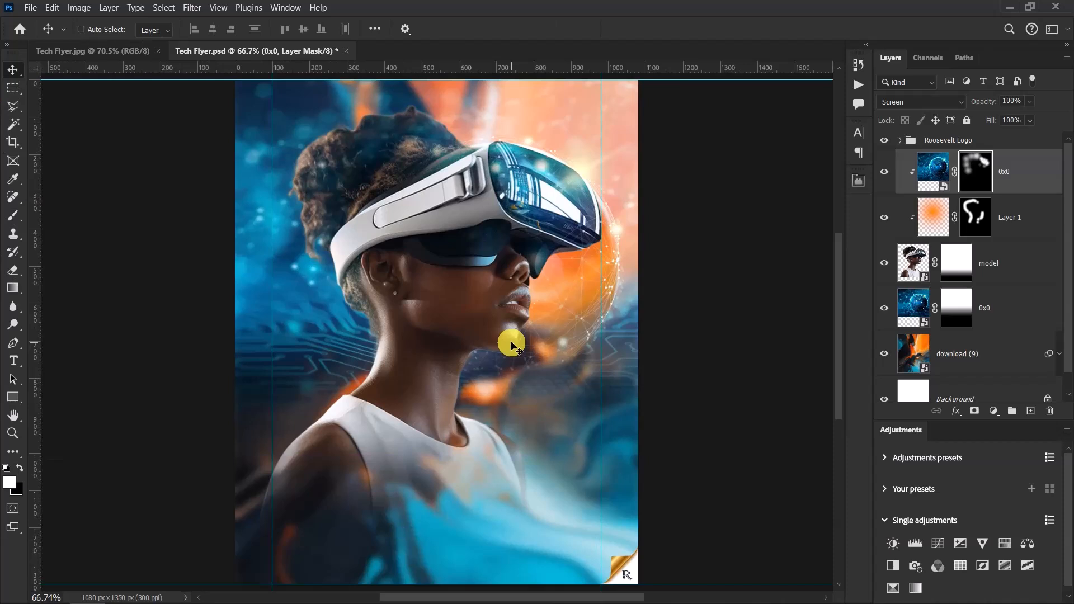
left_click(20, 422)
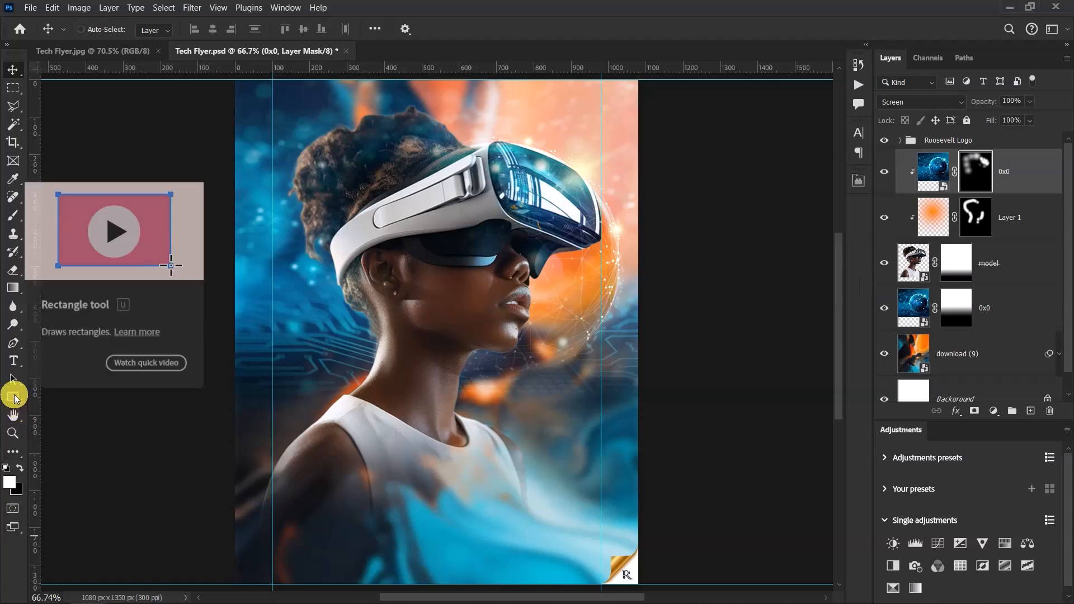
left_click(13, 397)
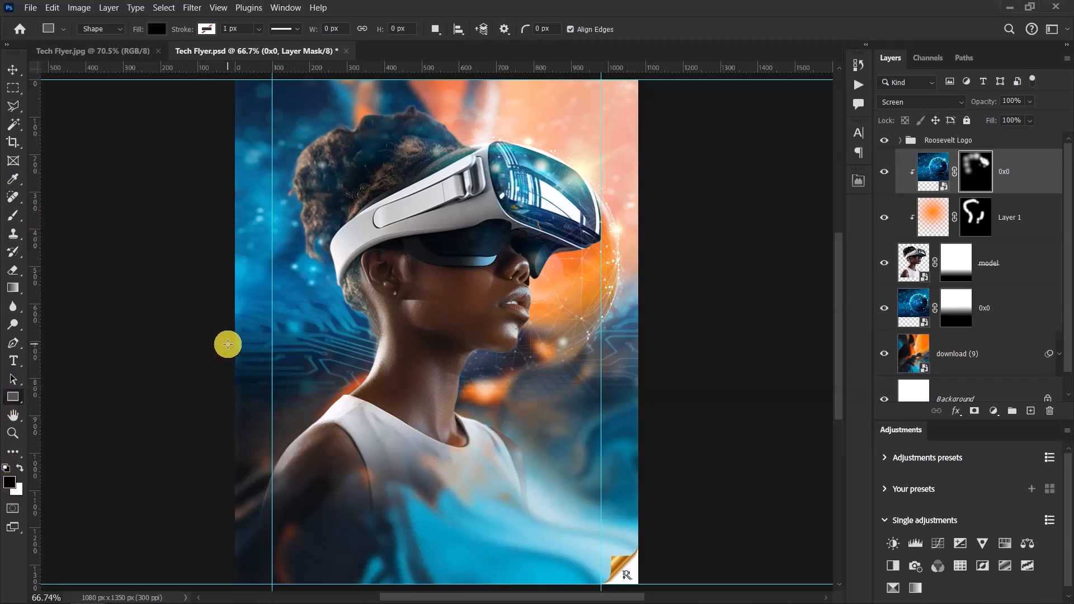
left_click_drag(227, 344, 644, 543)
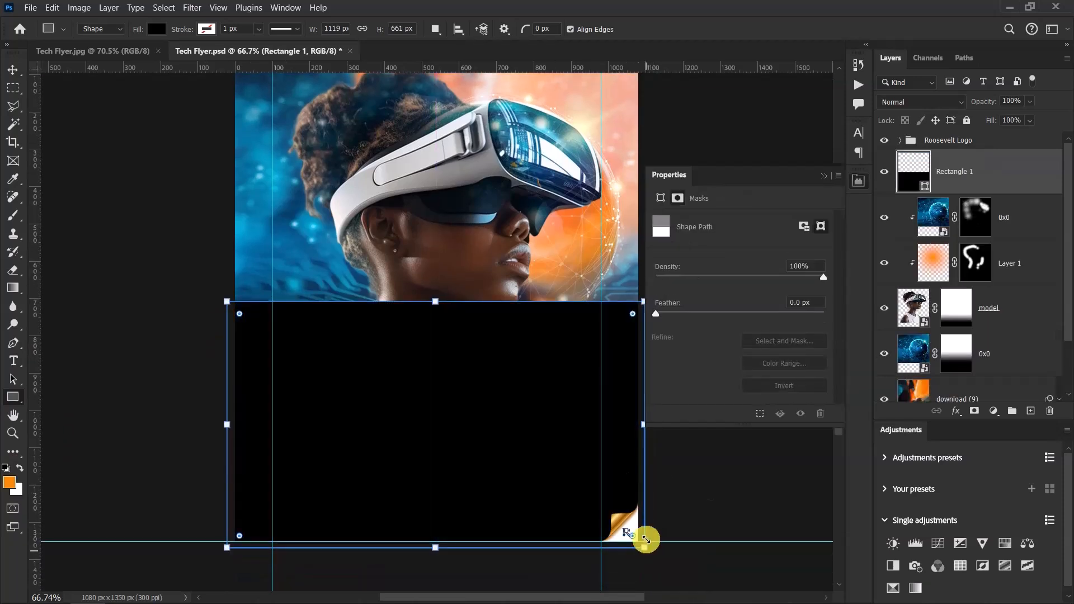
left_click(12, 70)
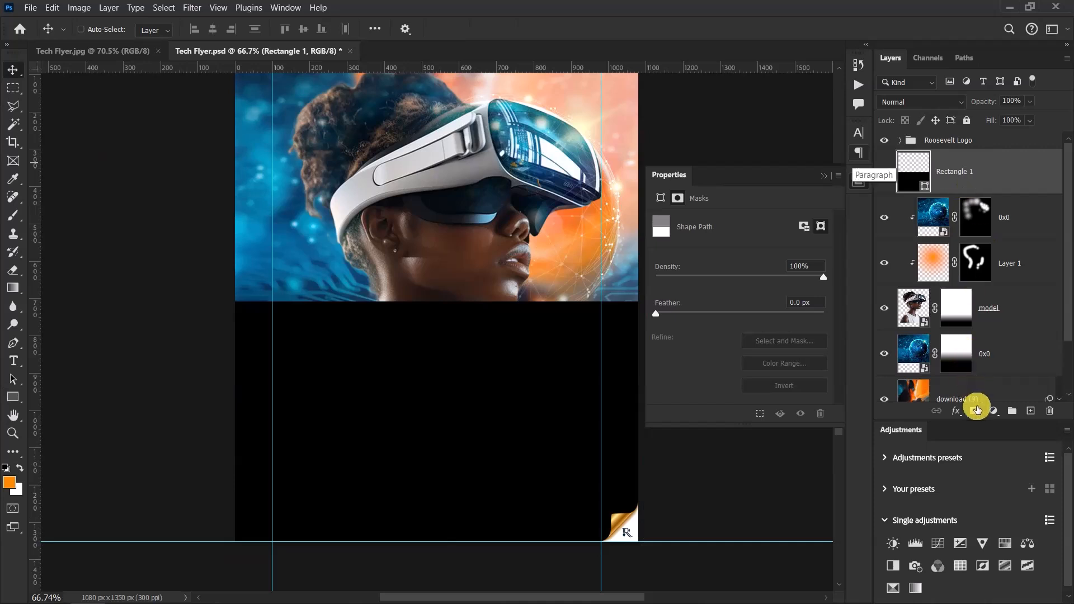
Add a layer mask to Rectangle 1 and fade out its upper part with a vertical black-to-white linear gradient
left_click(974, 411)
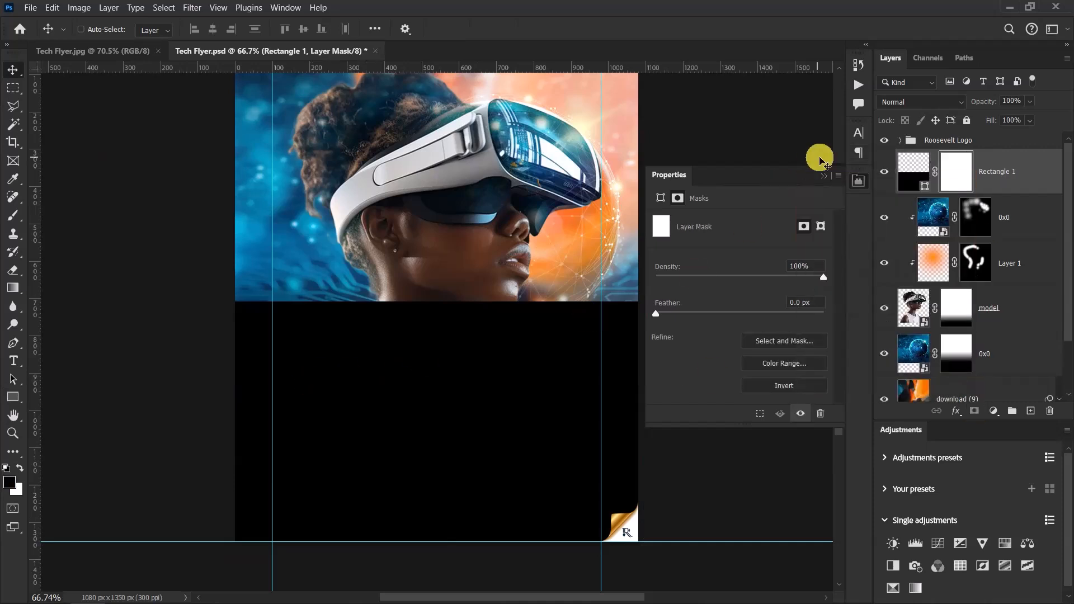
left_click(824, 174)
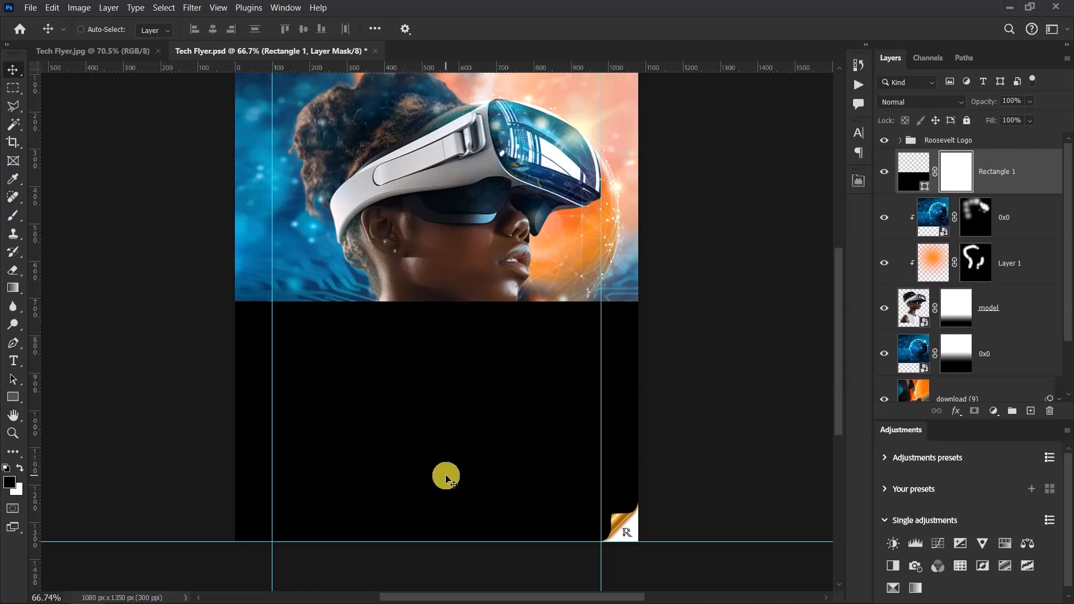
left_click(12, 287)
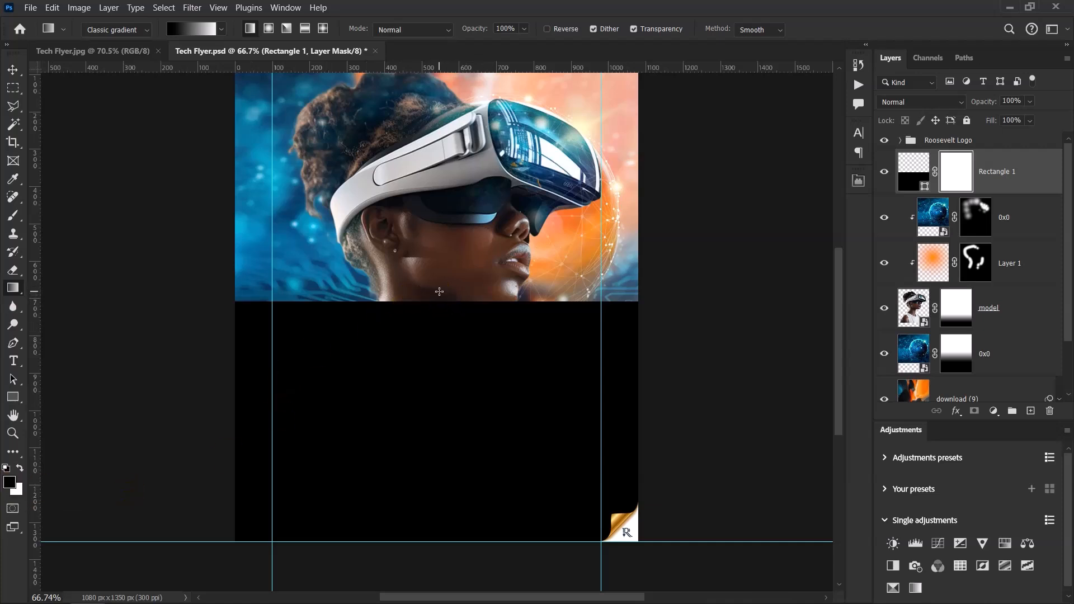
left_click_drag(435, 462, 435, 461)
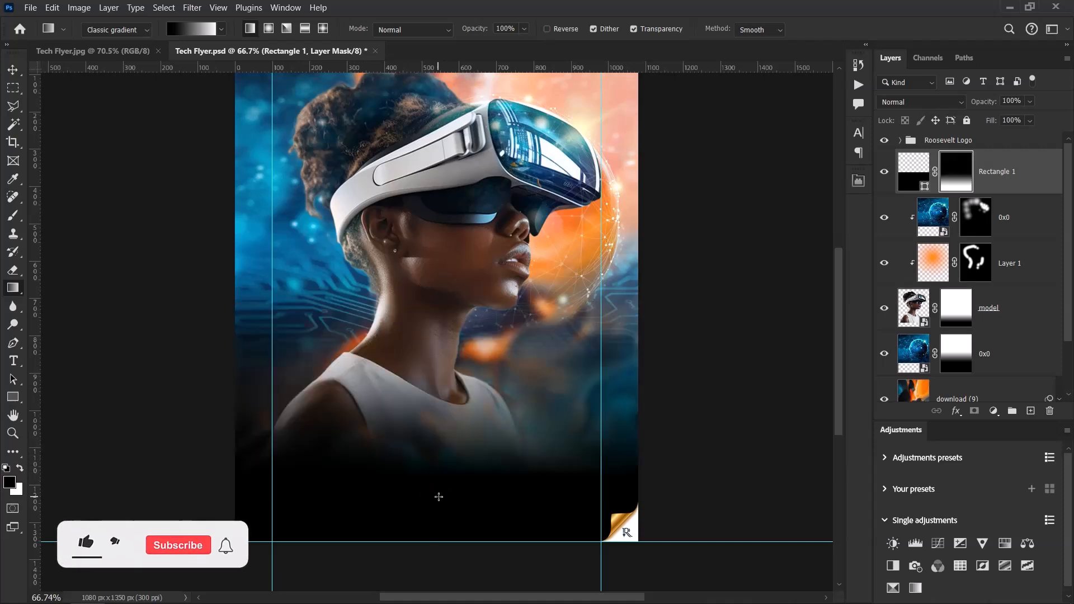
left_click(12, 69)
Set the Rectangle 1 layer's opacity to 50%
left_click_drag(988, 105, 967, 110)
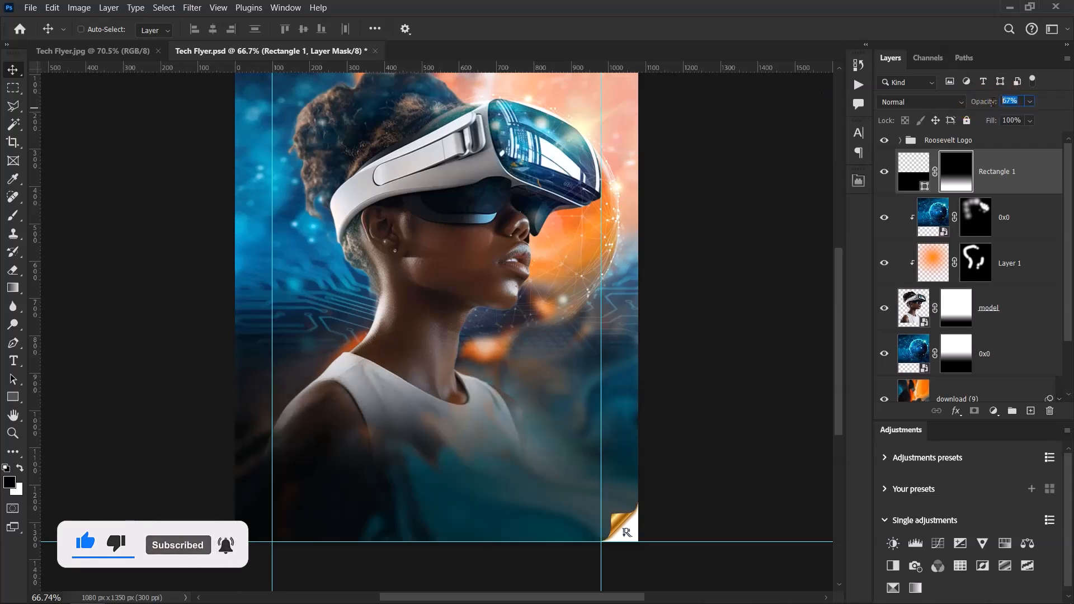
type("50")
key("Return")
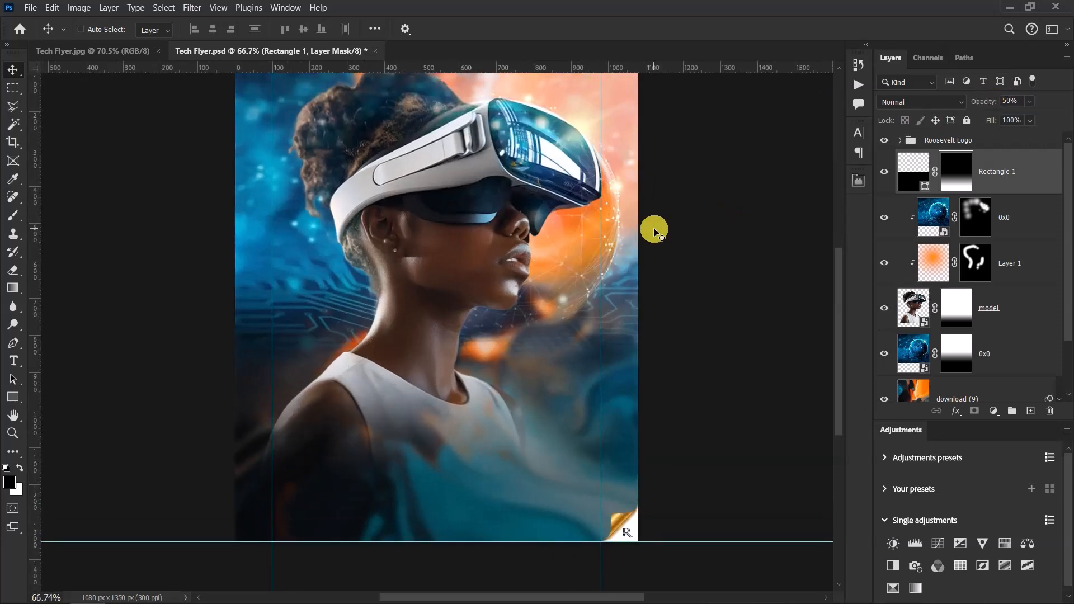
Add a Color Lookup adjustment above Rectangle 1 with the Soft_Warming.look 3D LUT and set its opacity to 70%
scroll(654, 230, "up", 2)
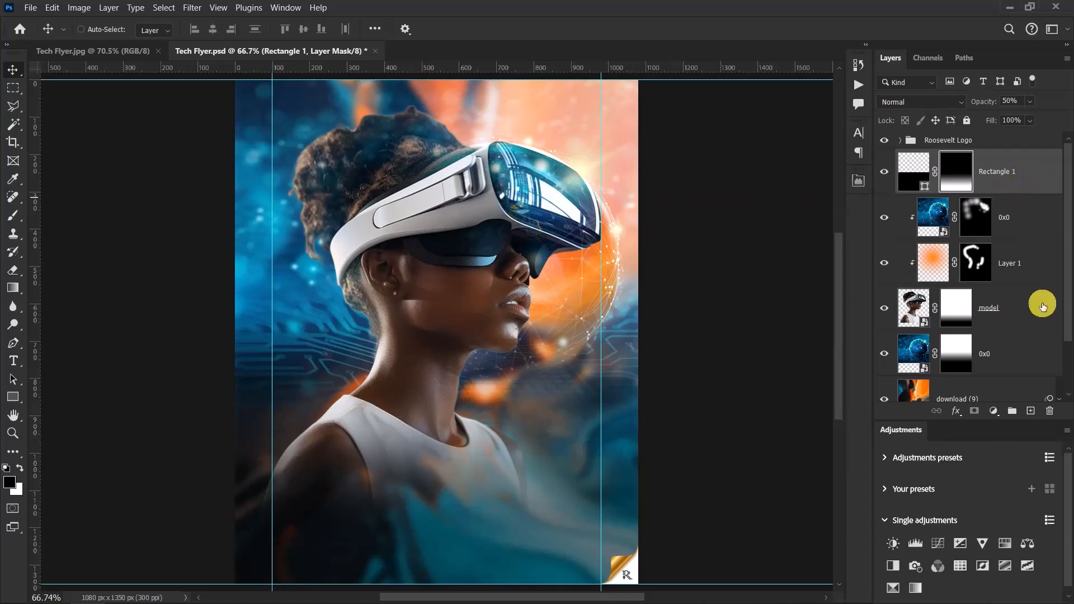
left_click(994, 412)
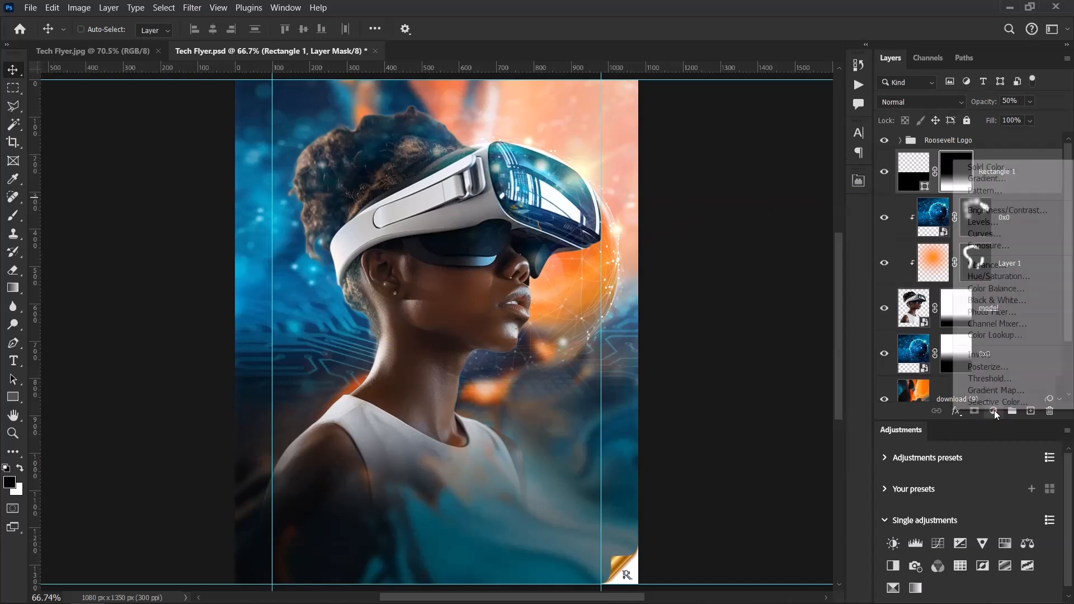
left_click(1010, 334)
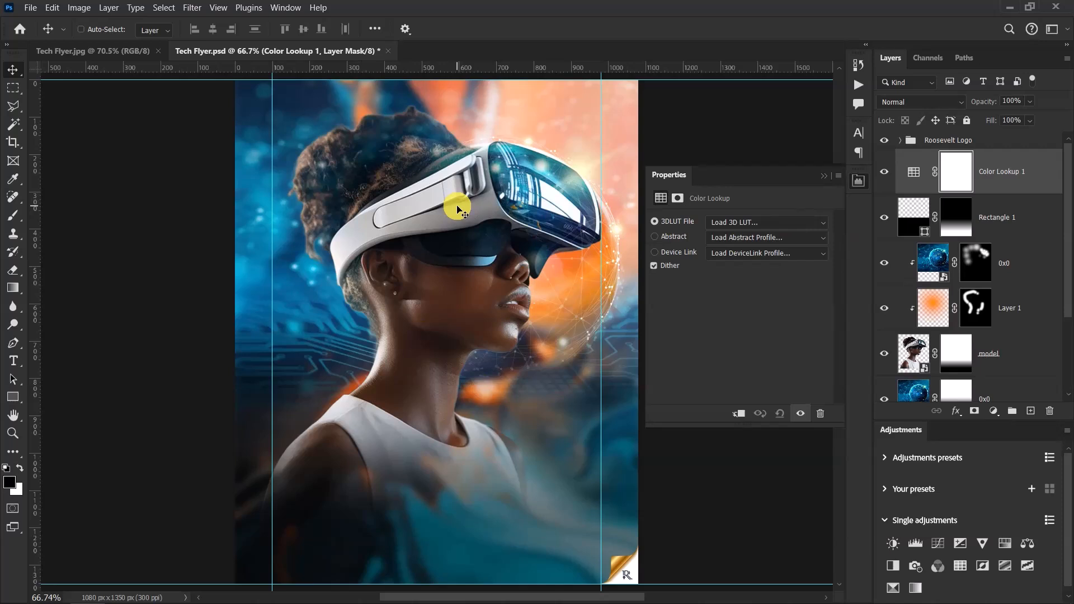
left_click(789, 221)
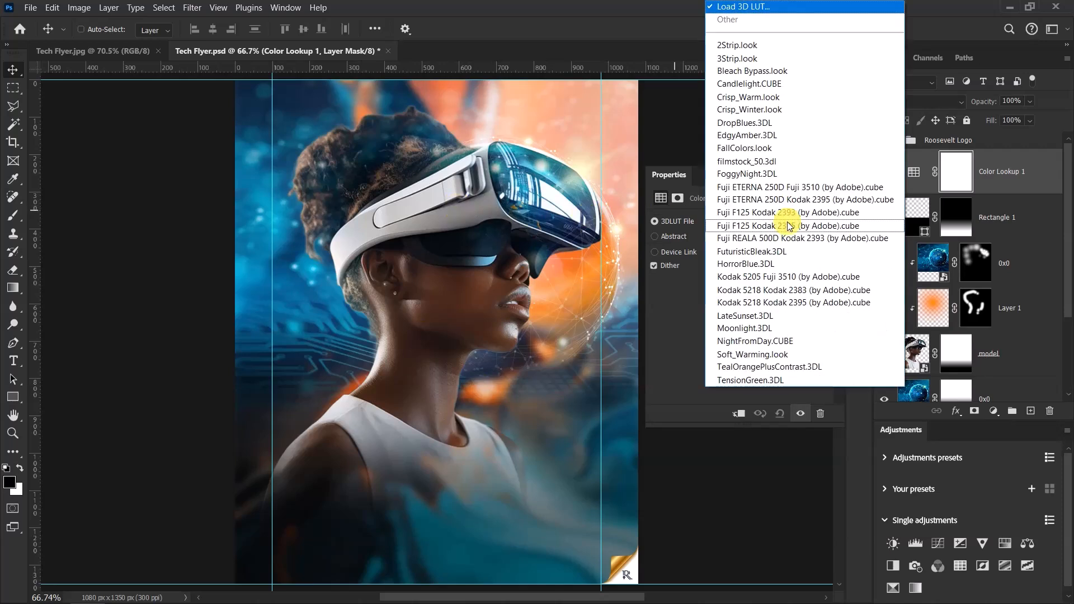
left_click(755, 355)
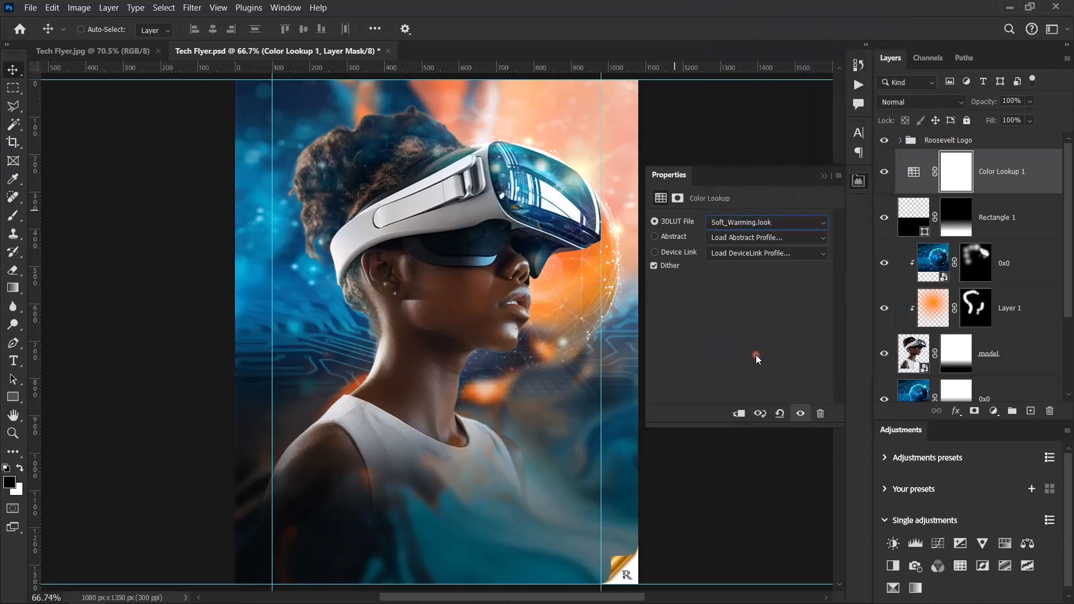
left_click(822, 179)
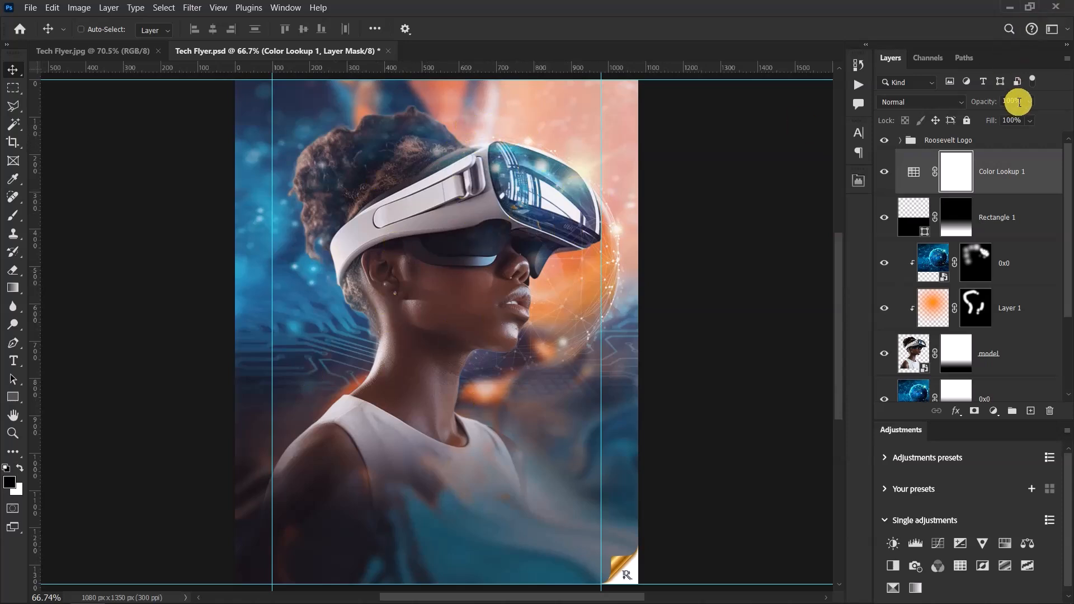
type("70")
key("Return")
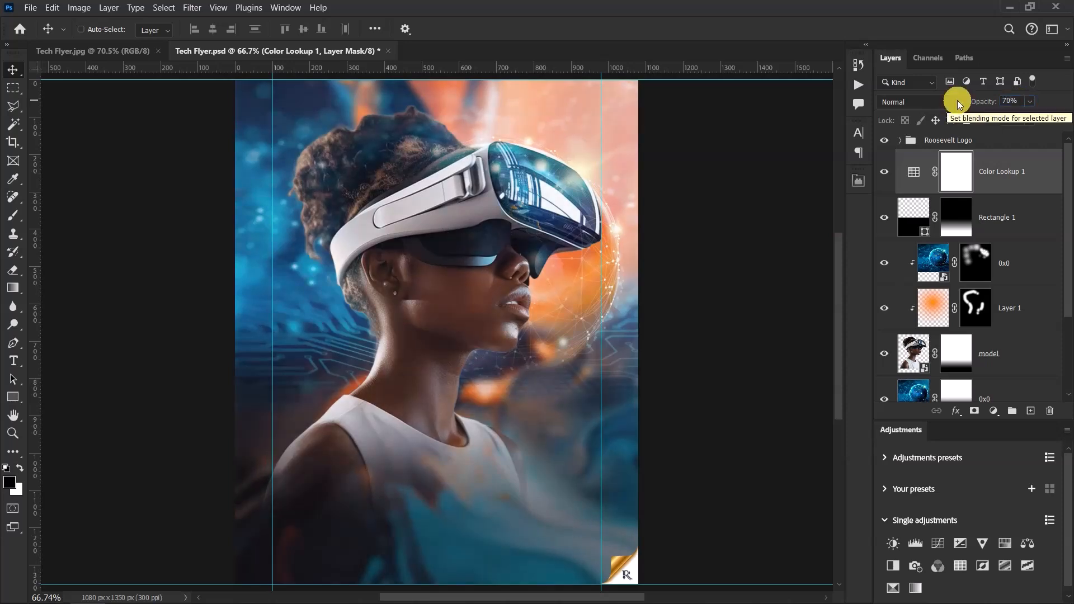
Check the Color Lookup effect, and group all layers from Color Lookup 1 down to download (9)
left_click(886, 174)
left_click(886, 173)
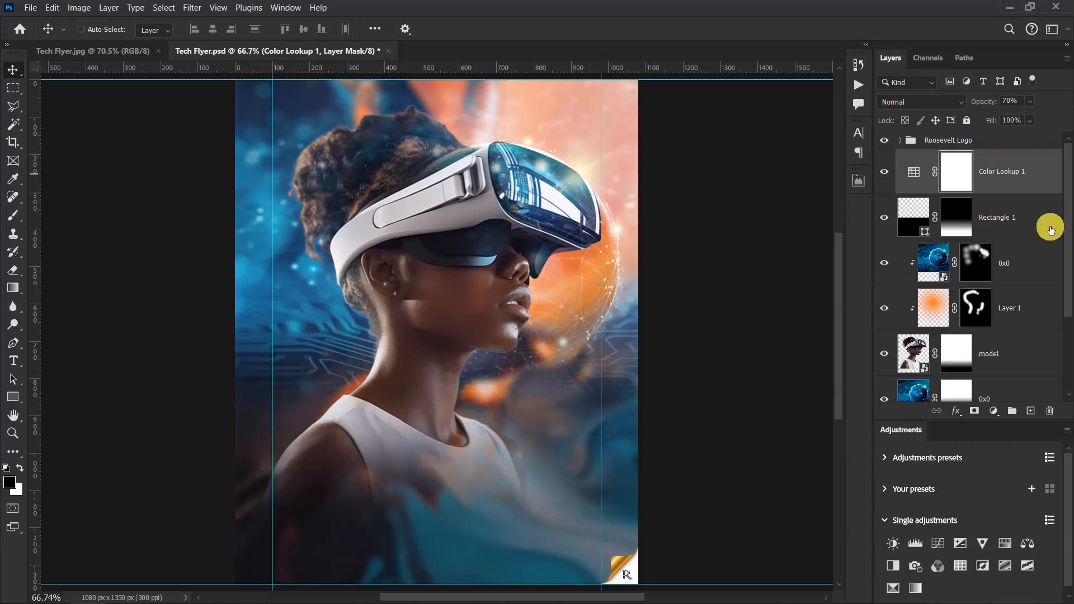
scroll(1041, 224, "down", 3)
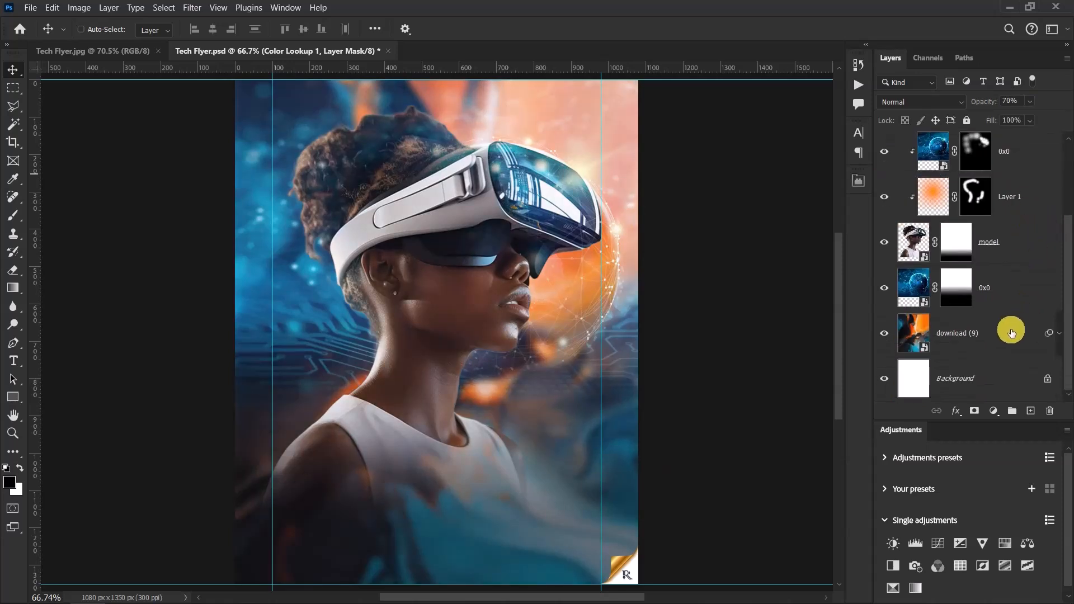
left_click(1002, 334, "shift")
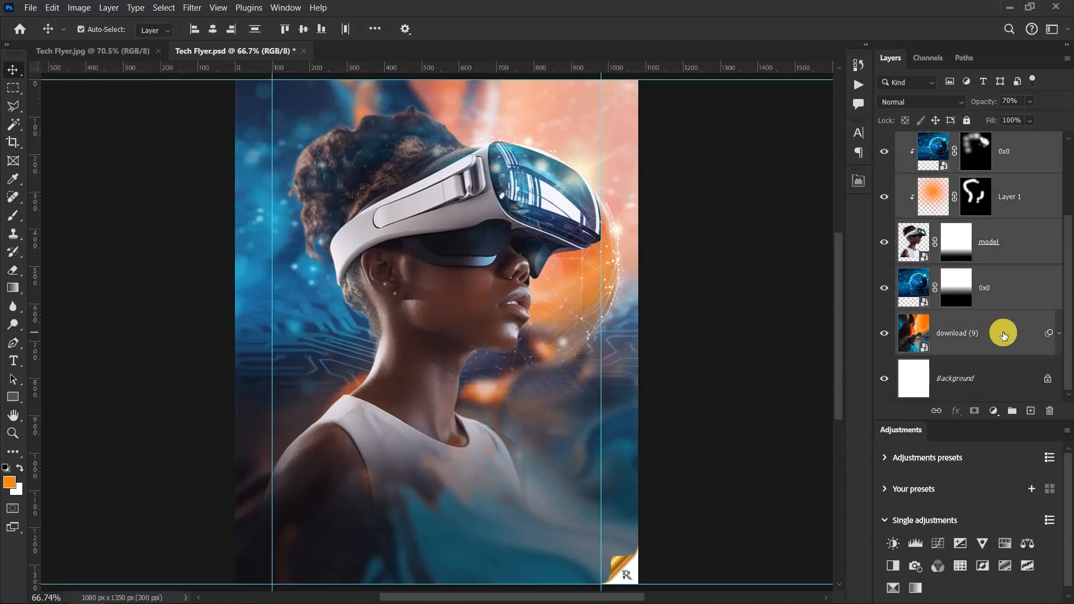
key("ctrl+g")
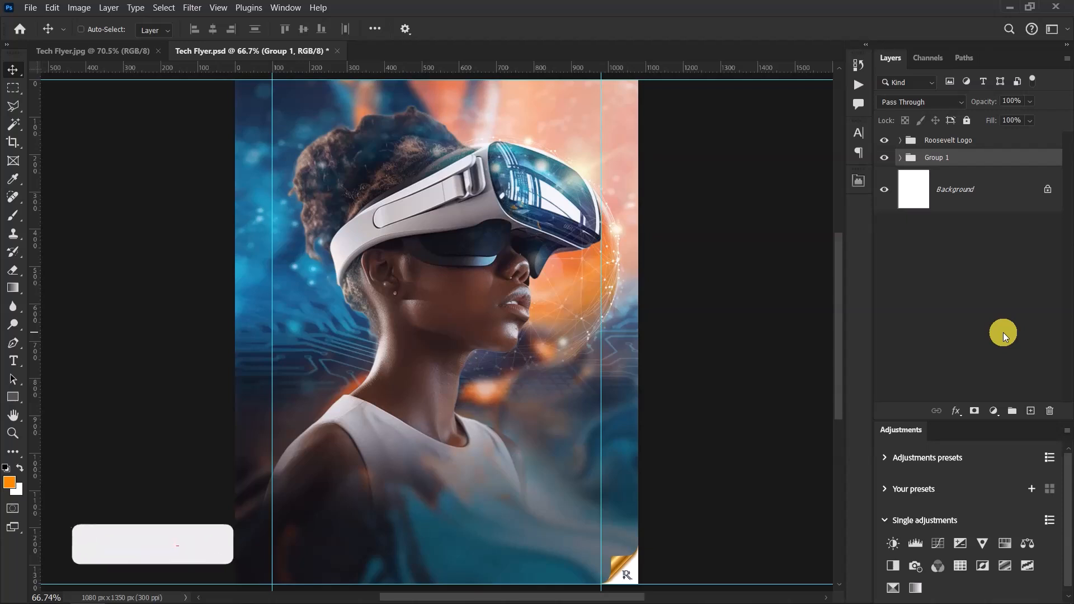
Stamp all visible content into a new merged layer above Group 1 and convert it to a smart object
key("ctrl+shift+alt+e")
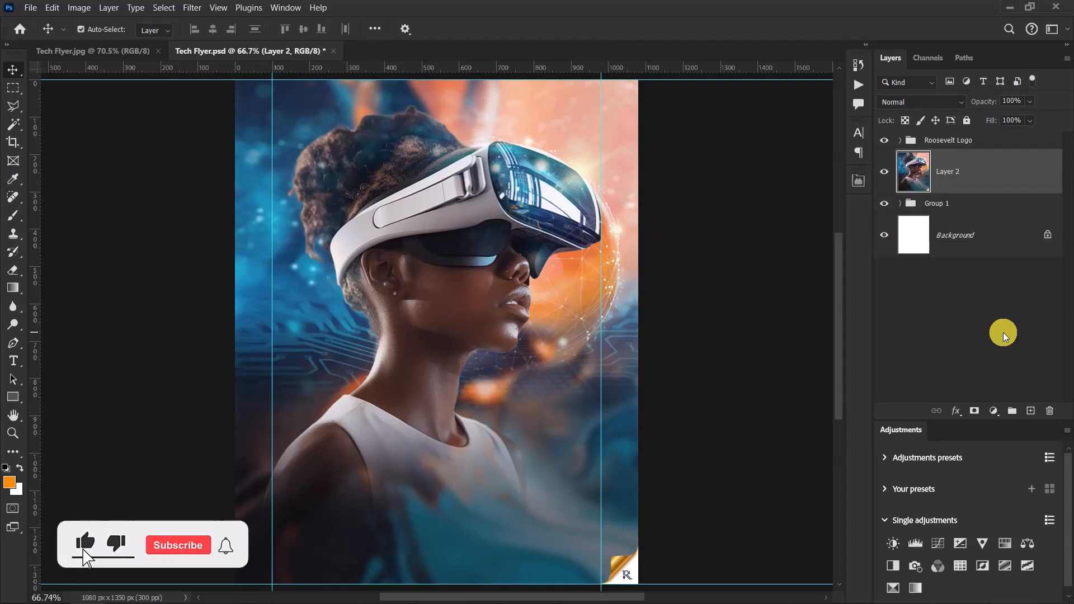
right_click(986, 163)
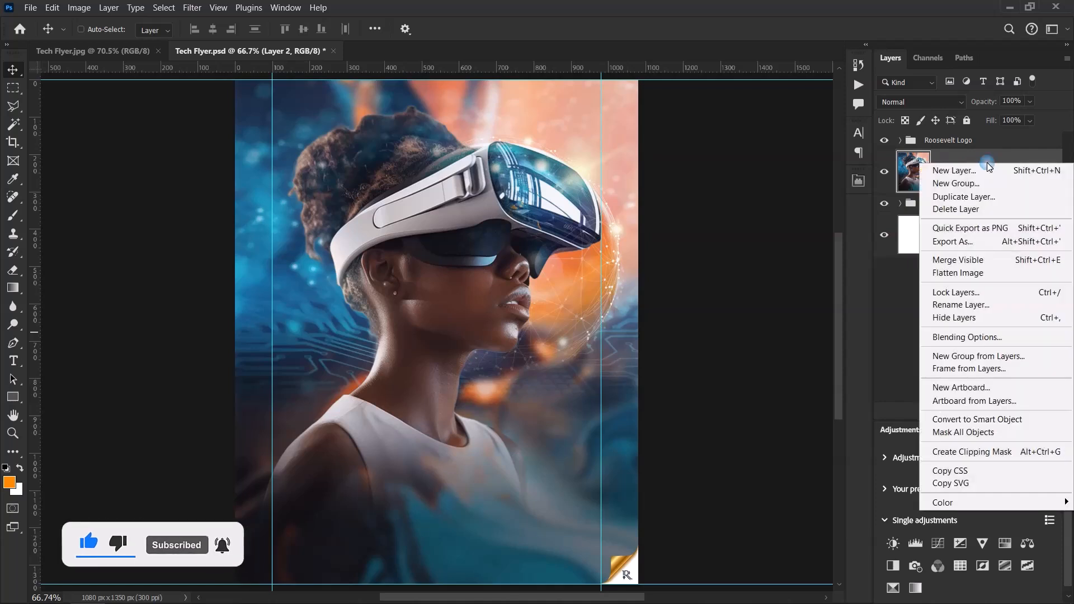
left_click(991, 419)
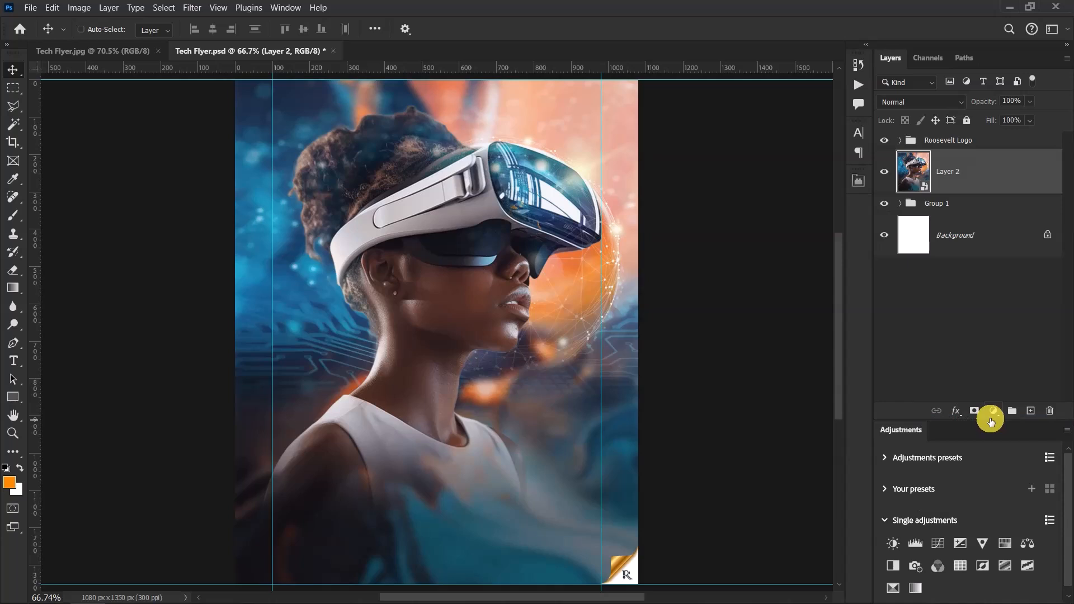
Group the merged Layer 2 with Group 1 and name the new group BG
left_click(995, 204, "ctrl")
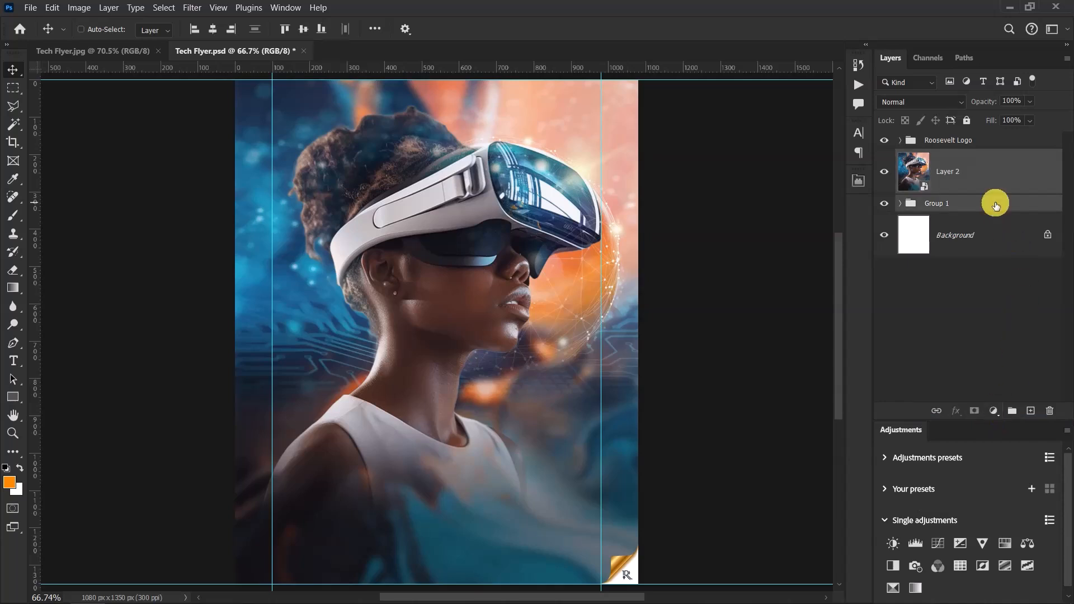
key("ctrl+g")
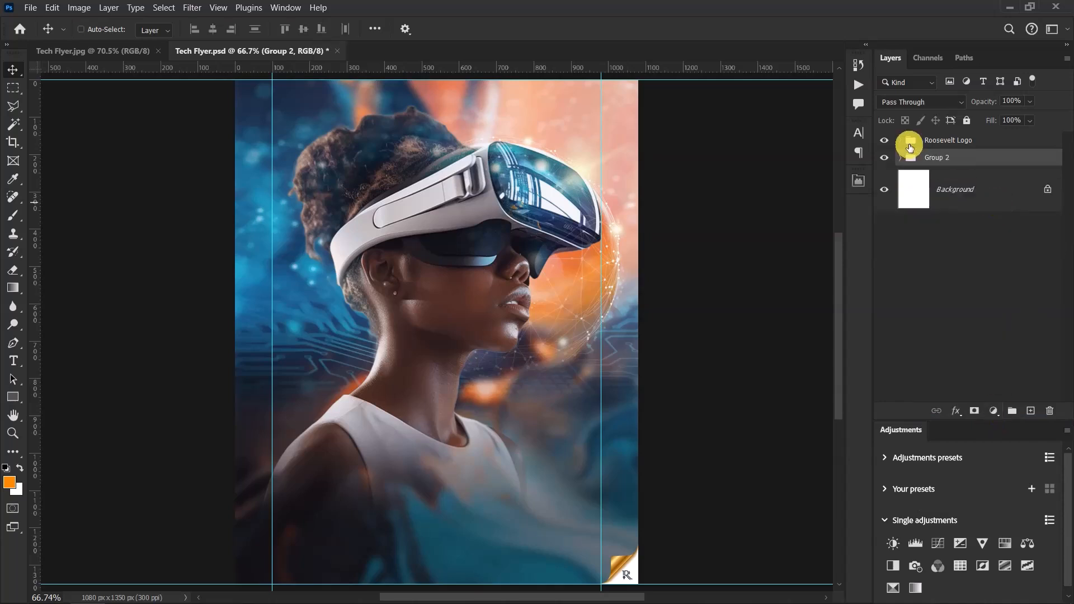
double_click(935, 159)
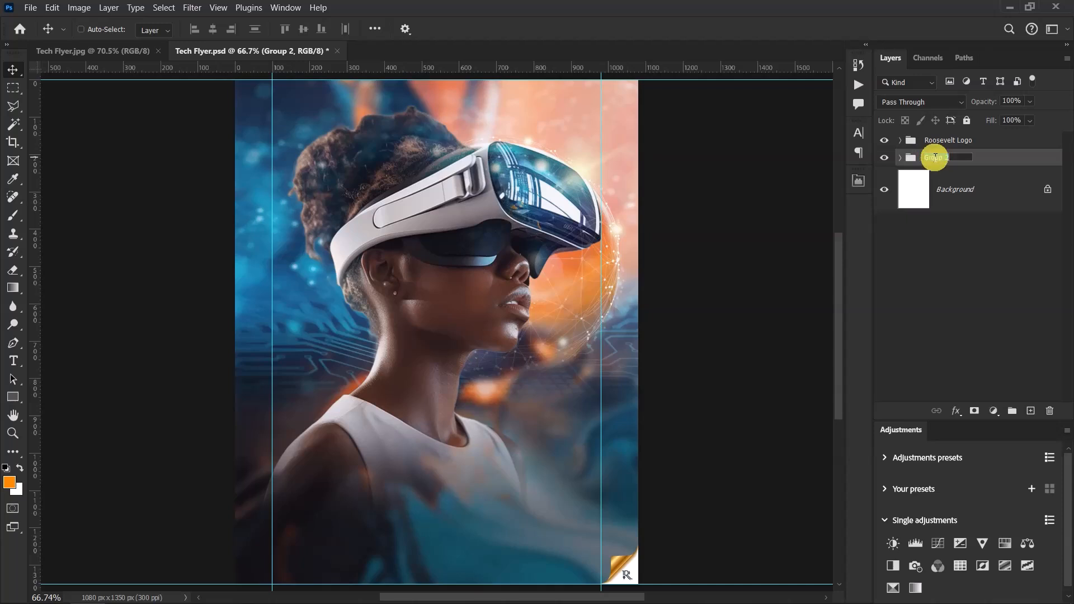
type("BG")
left_click(995, 159)
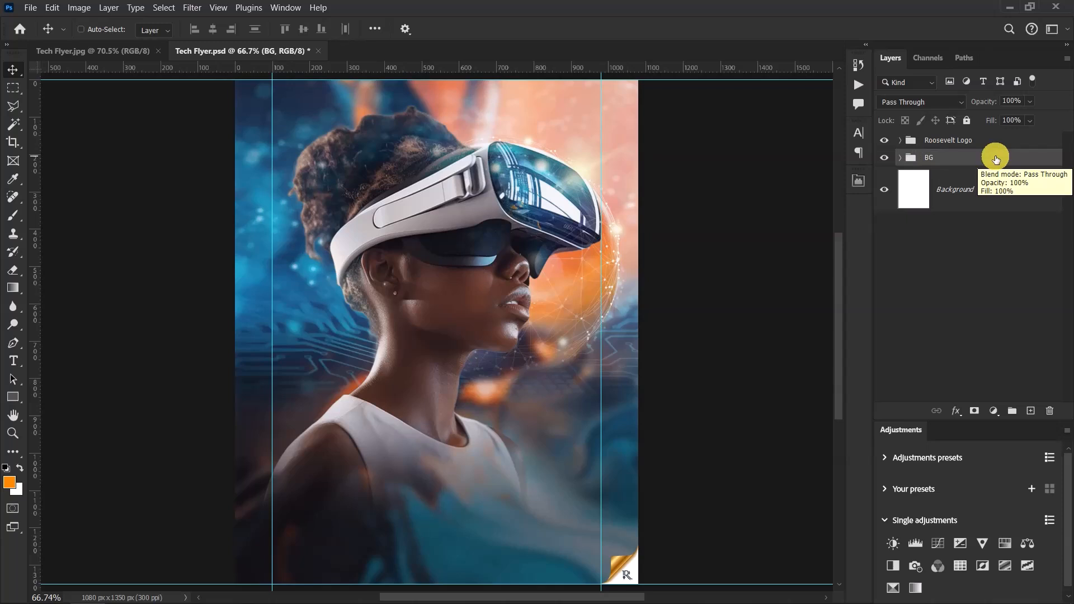
Apply an Add Noise filter to Layer 2 in the BG group with 1% amount, Uniform distribution and Monochromatic
left_click(900, 158)
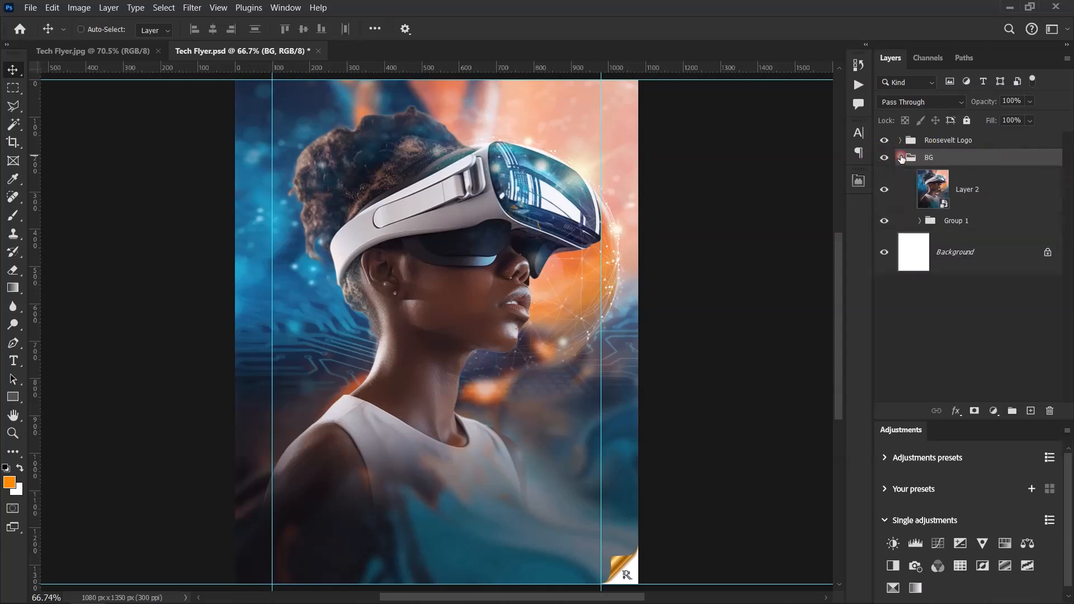
left_click(994, 188)
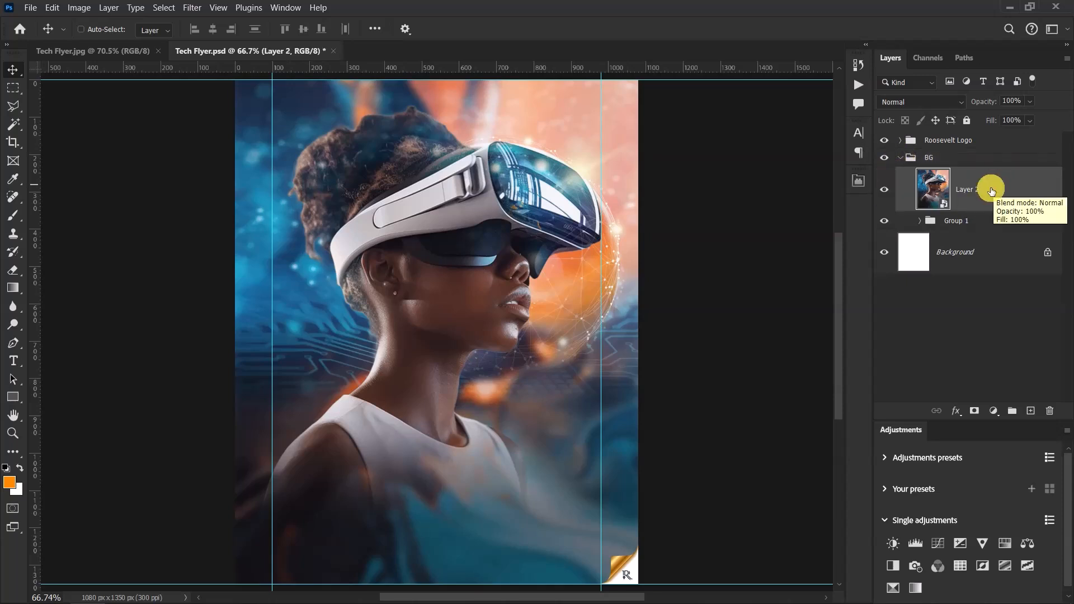
left_click(191, 8)
mouse_move(324, 241)
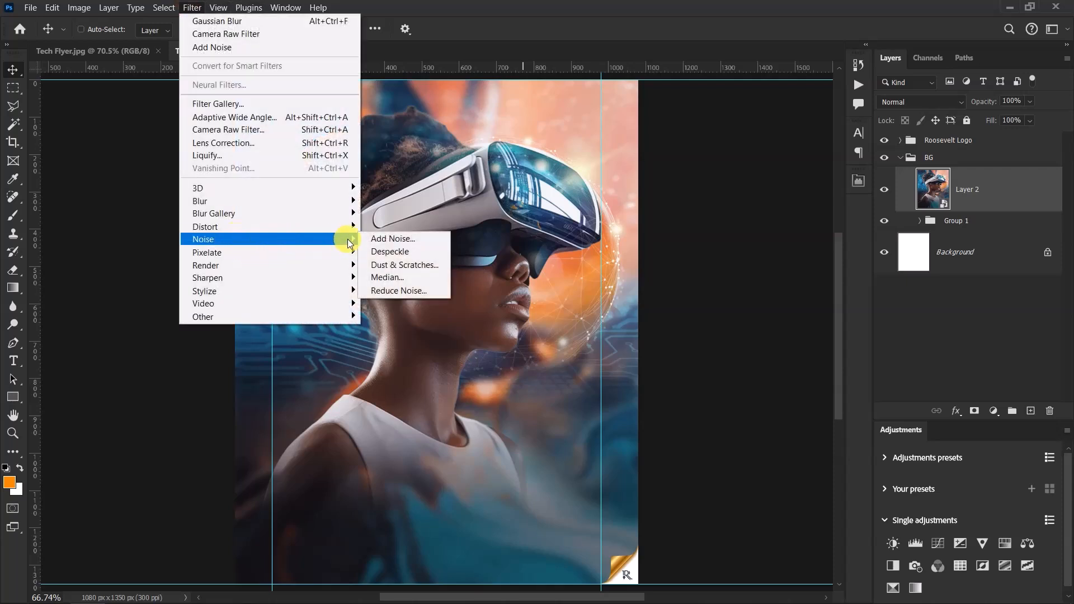
left_click(419, 240)
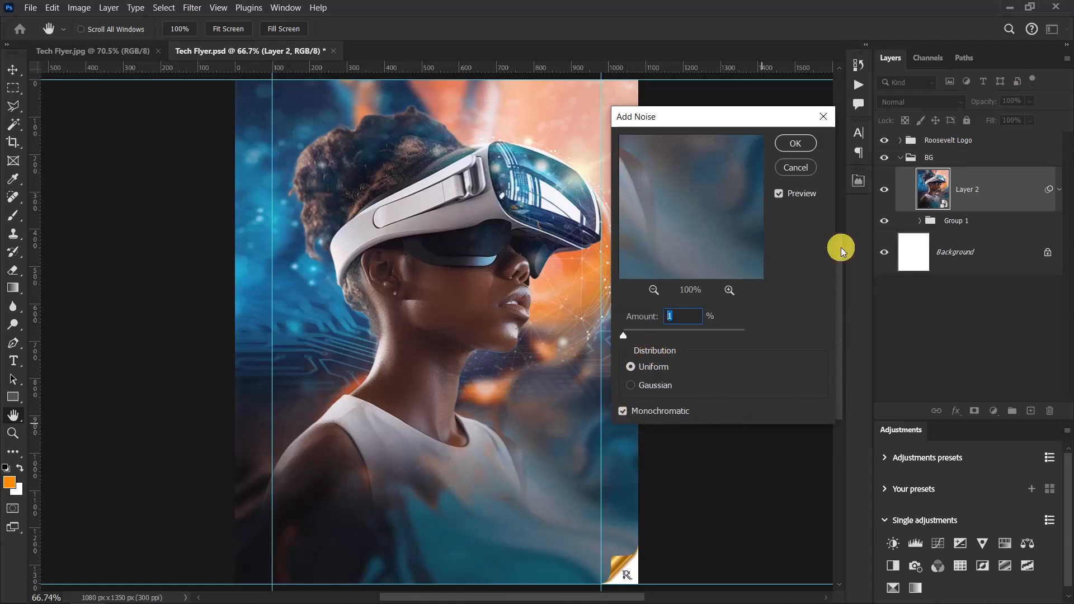
left_click(795, 143)
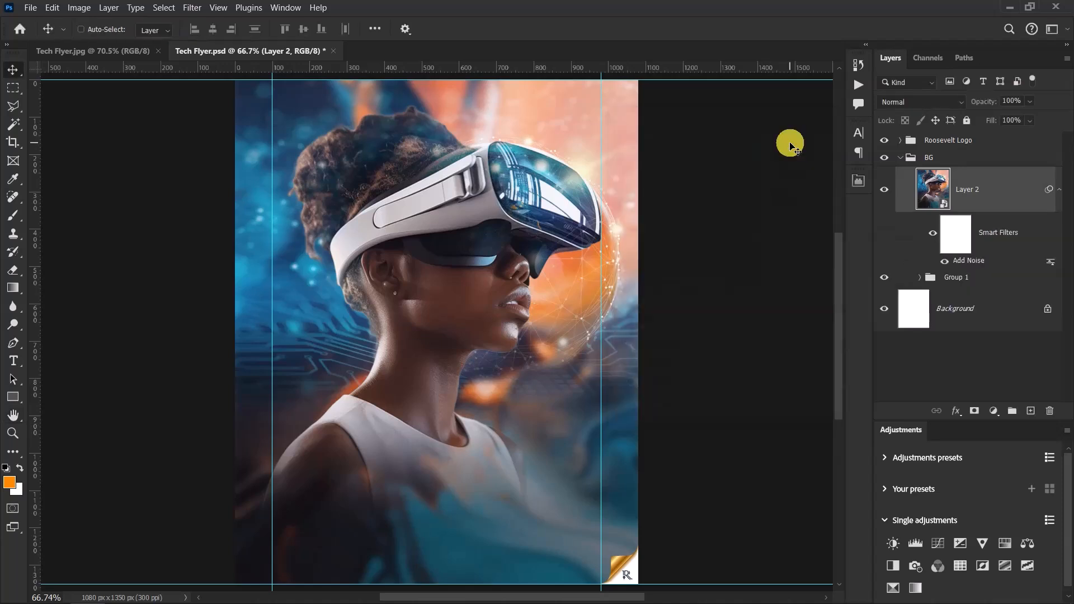
left_click(1059, 189)
Start the Camera Raw Filter on Layer 2 and set Exposure to 0.25
left_click(188, 8)
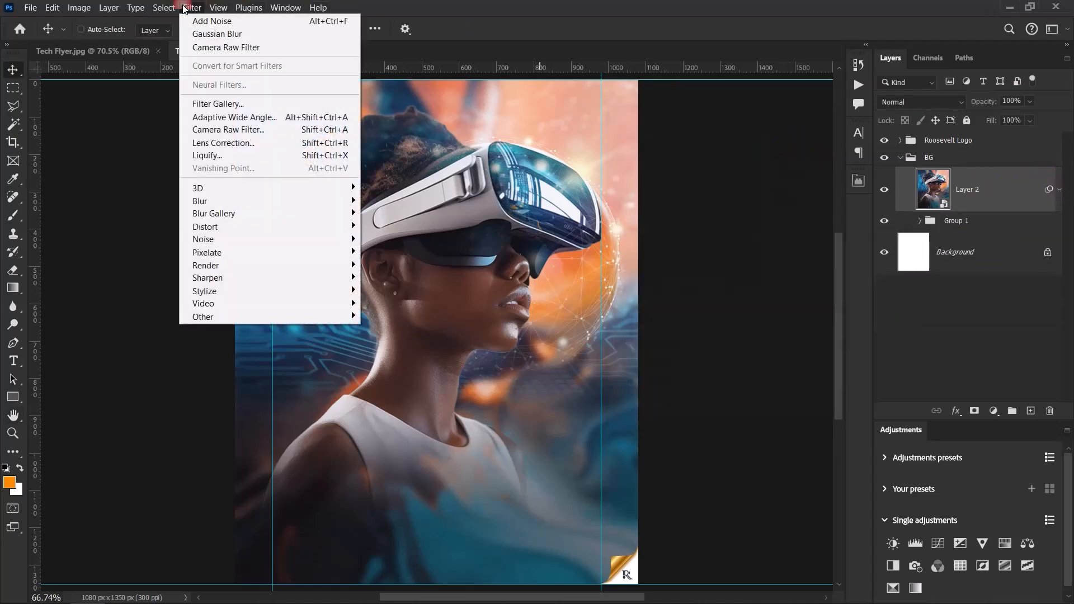
left_click(220, 129)
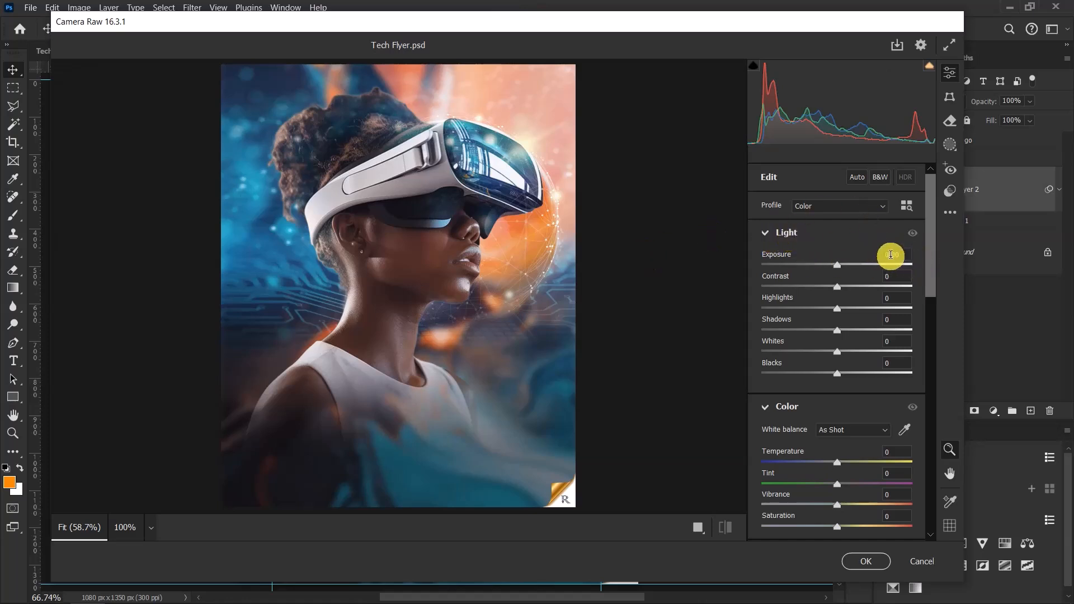
left_click_drag(893, 255, 901, 254)
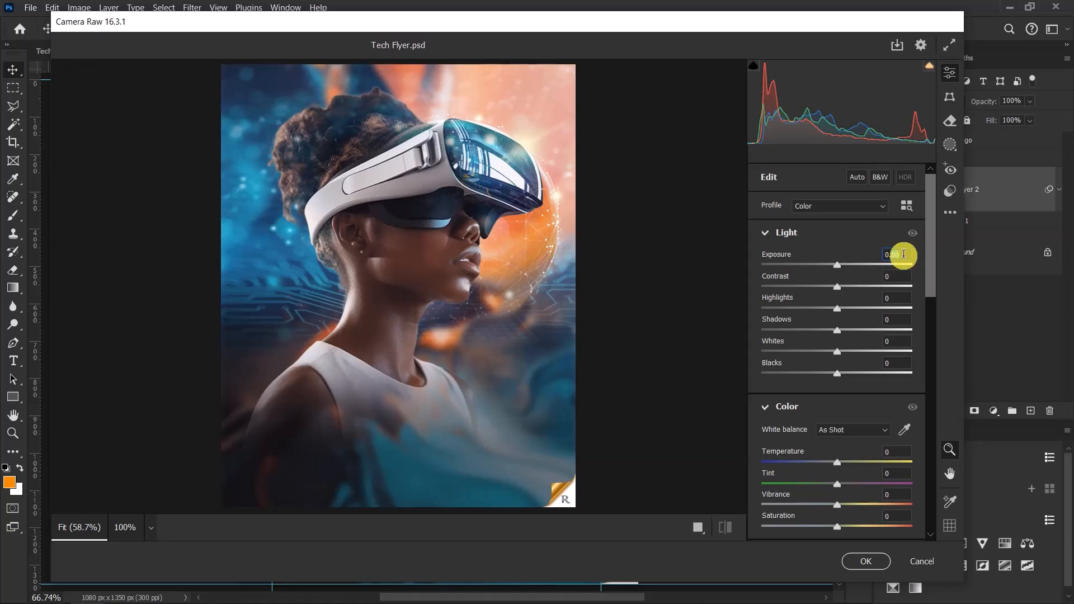
type("25")
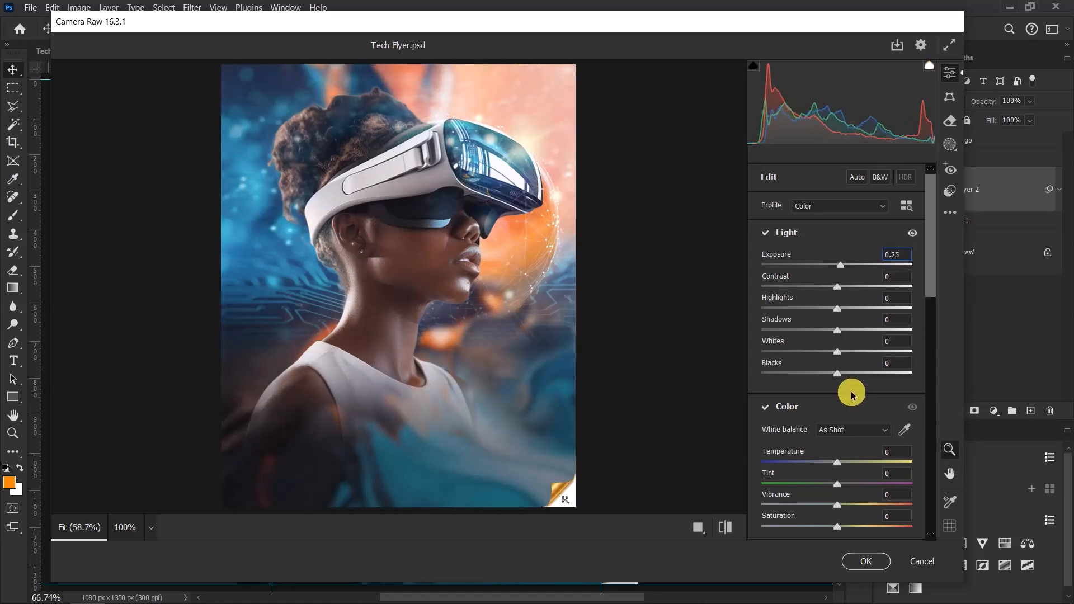
Set the Camera Raw effects to Texture +15, Clarity +15 and Vignette -8
scroll(851, 391, "down", 5)
left_click(894, 320)
type("15")
left_click(897, 342)
type("1")
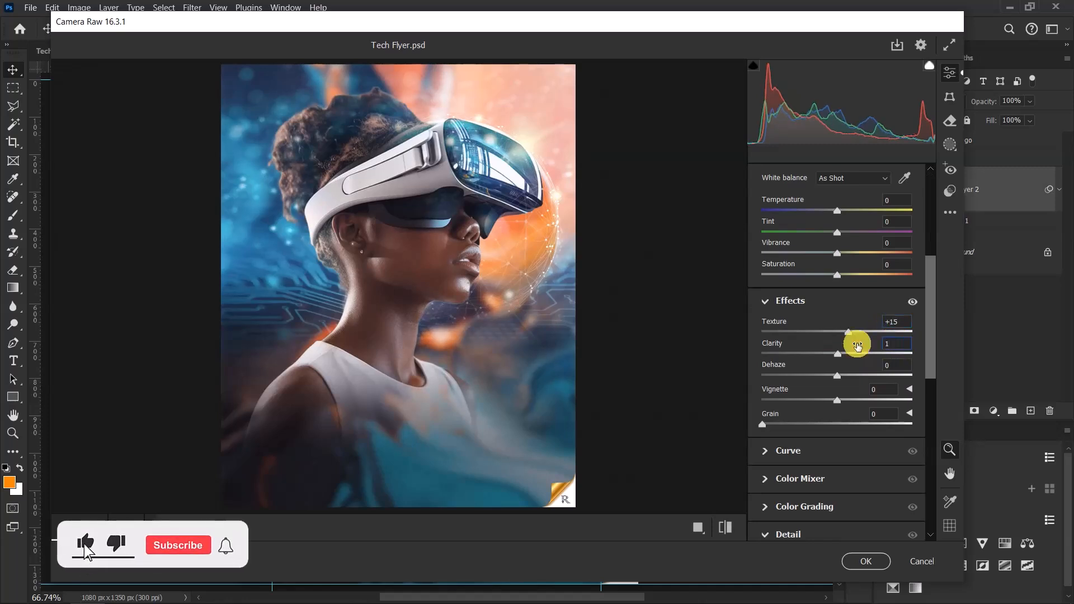
type("5")
left_click(876, 388)
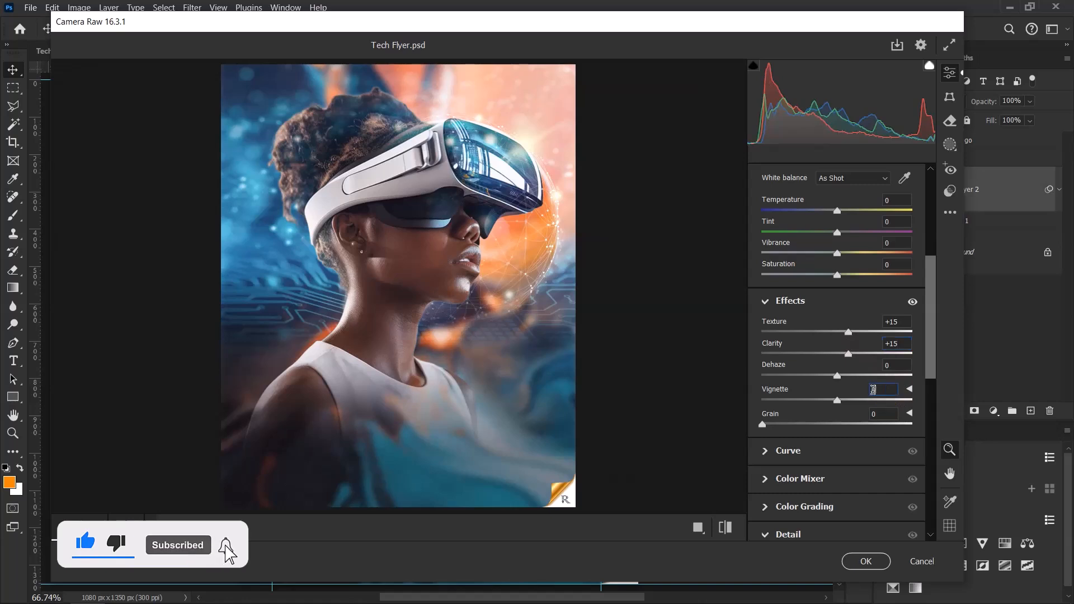
type("-8")
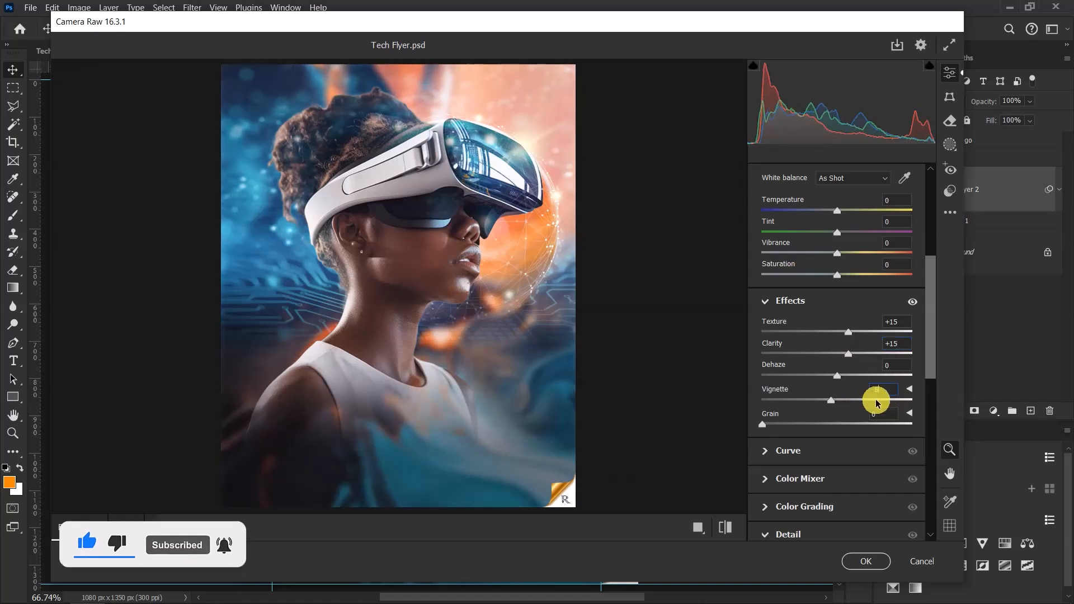
Set Camera Raw Sharpening to 50 and Noise Reduction to 15, and apply the filter
scroll(889, 451, "down", 3)
scroll(891, 451, "down", 1)
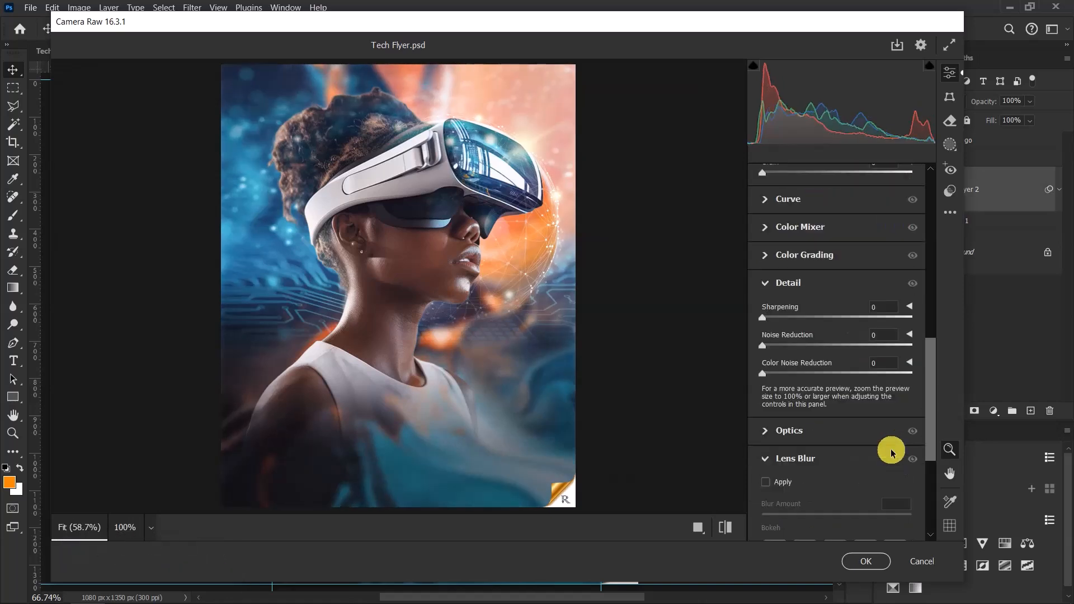
left_click(885, 305)
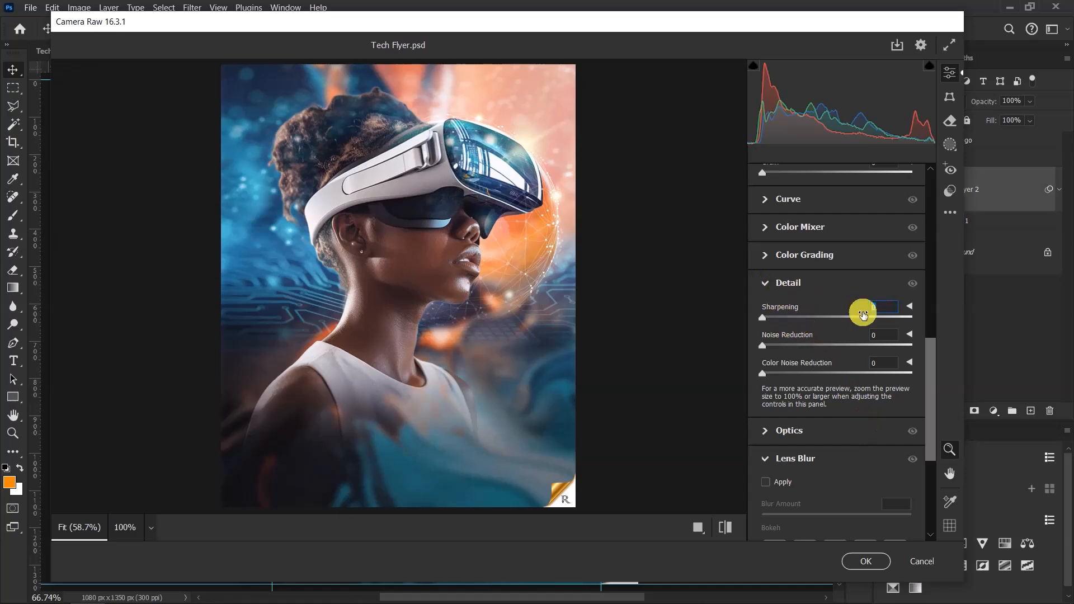
type("50")
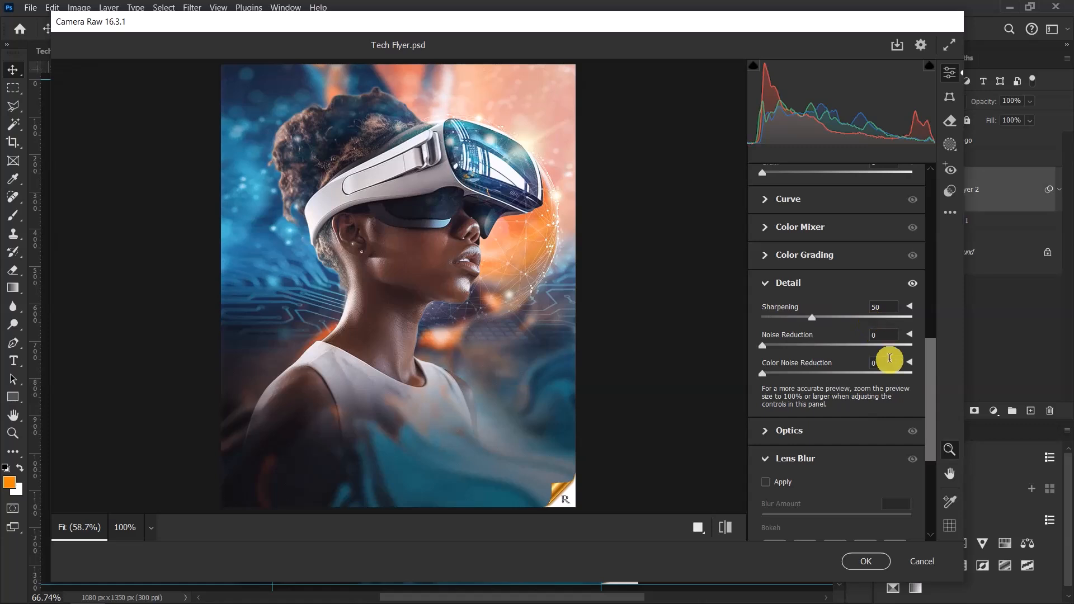
left_click(882, 335)
left_click(867, 340)
type("15")
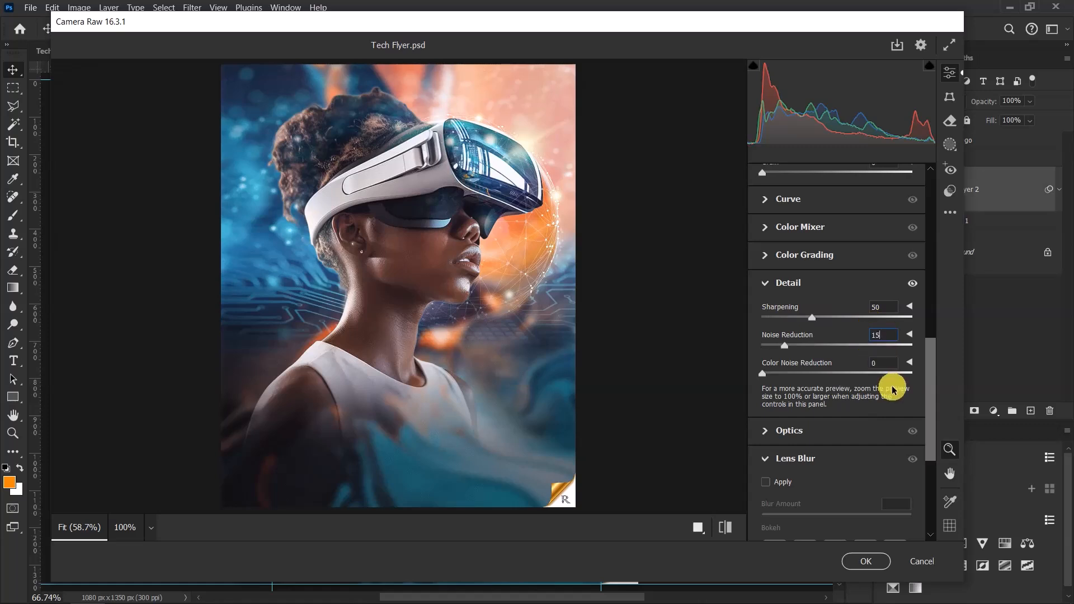
left_click(865, 560)
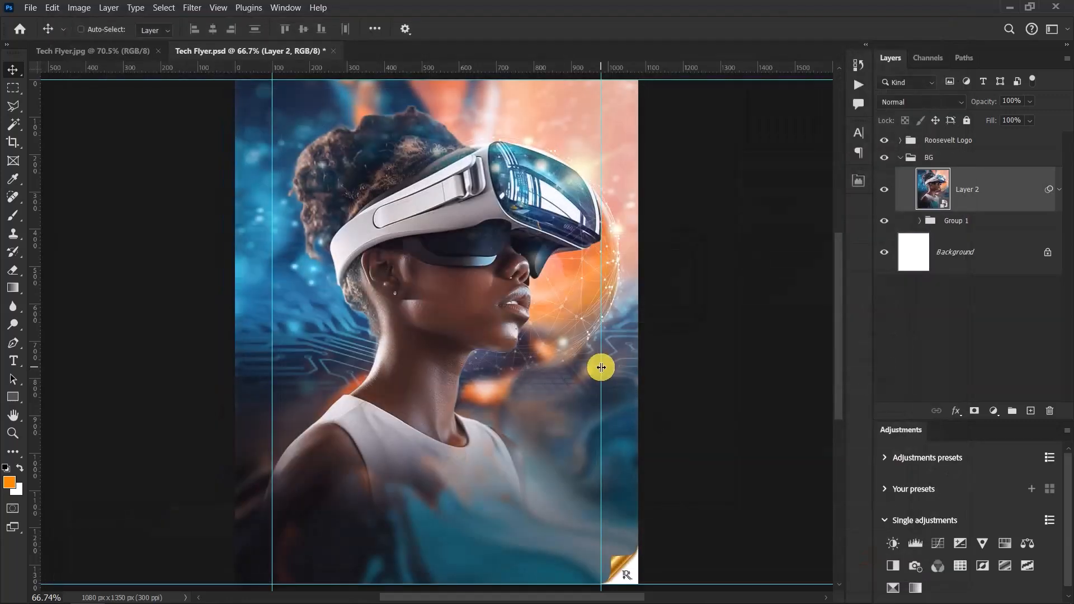
Compare the flyer with Layer 2's smart filters off and on, and collapse the BG group
left_click(1059, 185)
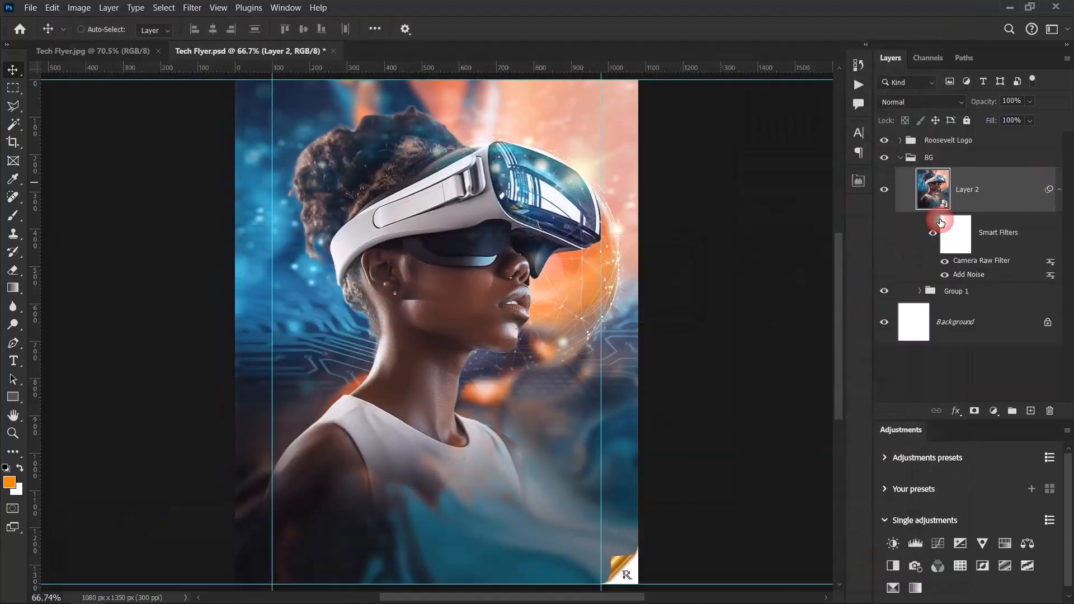
left_click(932, 232)
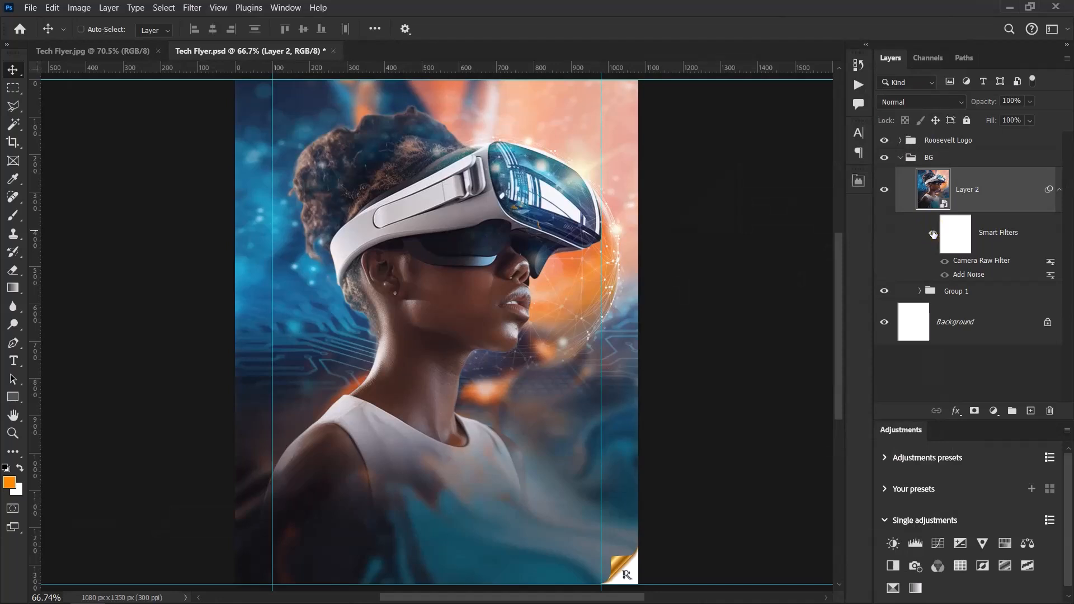
left_click(932, 233)
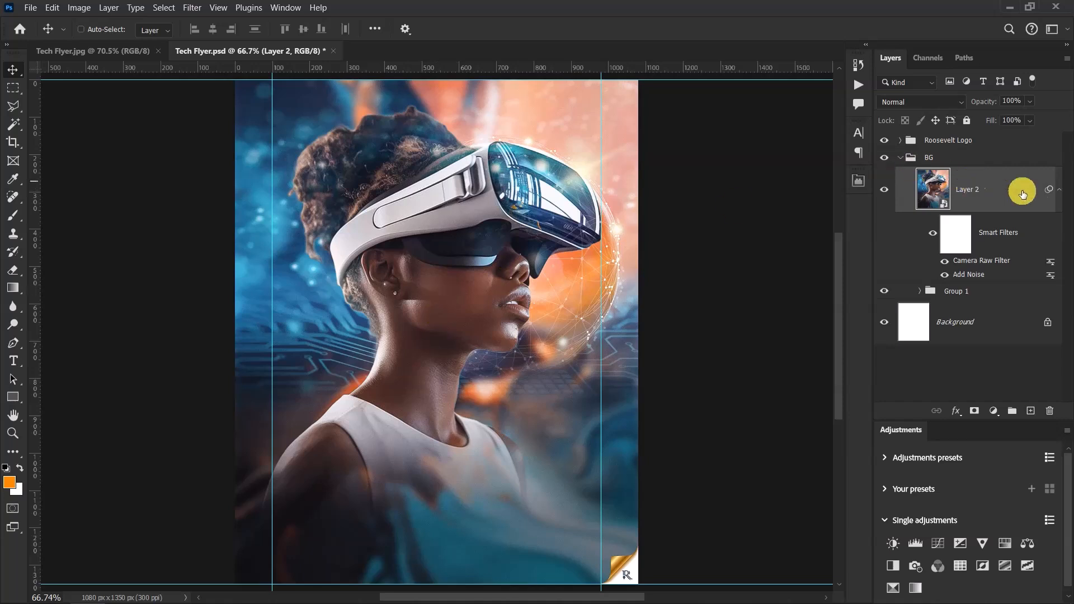
left_click(1059, 200)
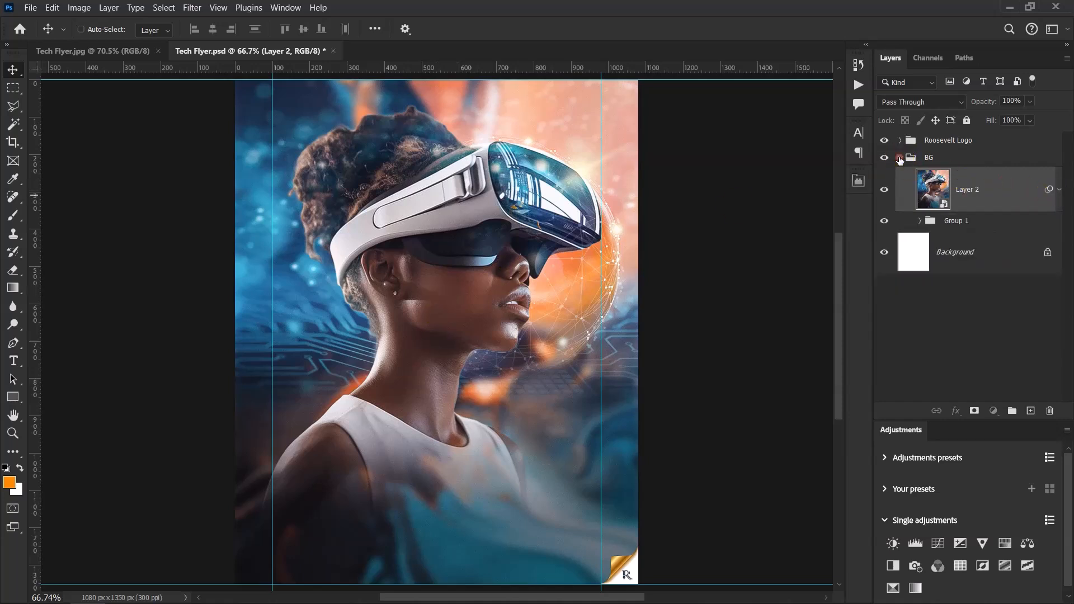
left_click(899, 159)
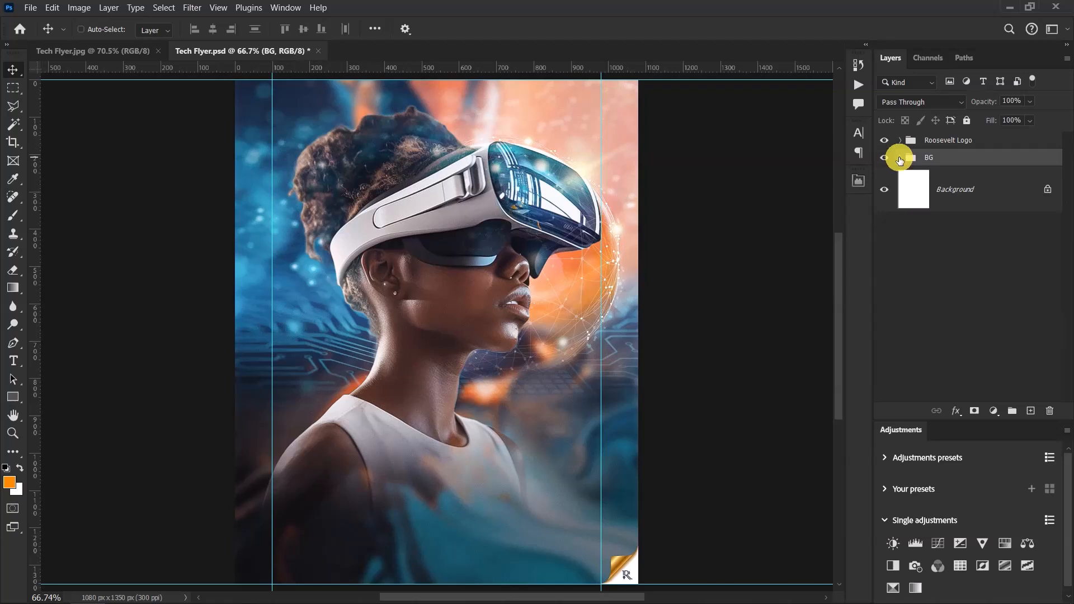
Add the two-line headline text "TECH fest" over the model's chest
left_click(14, 360)
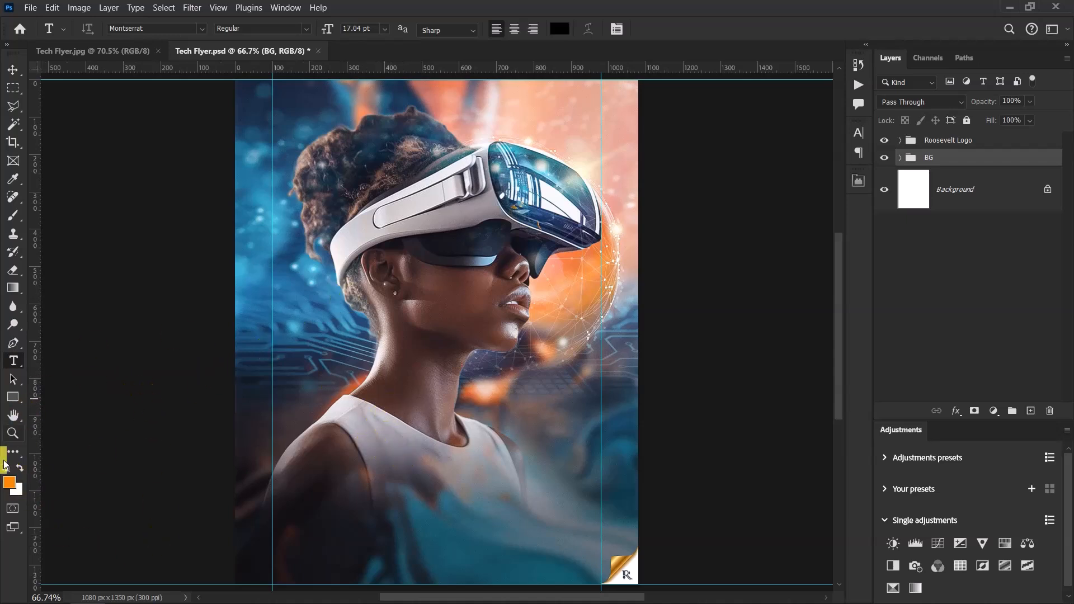
left_click(379, 443)
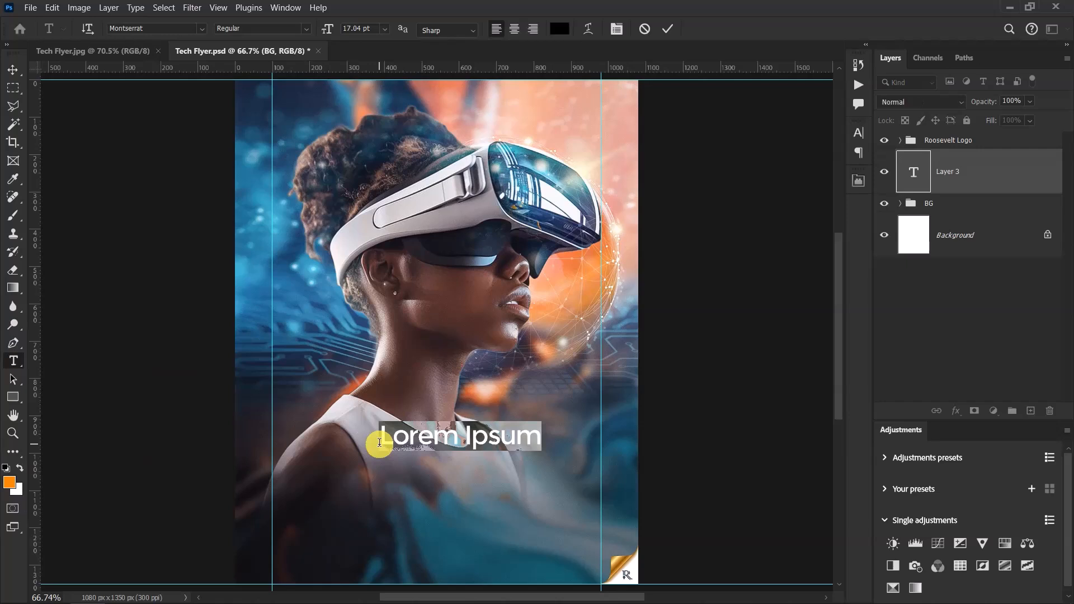
key("BackSpace")
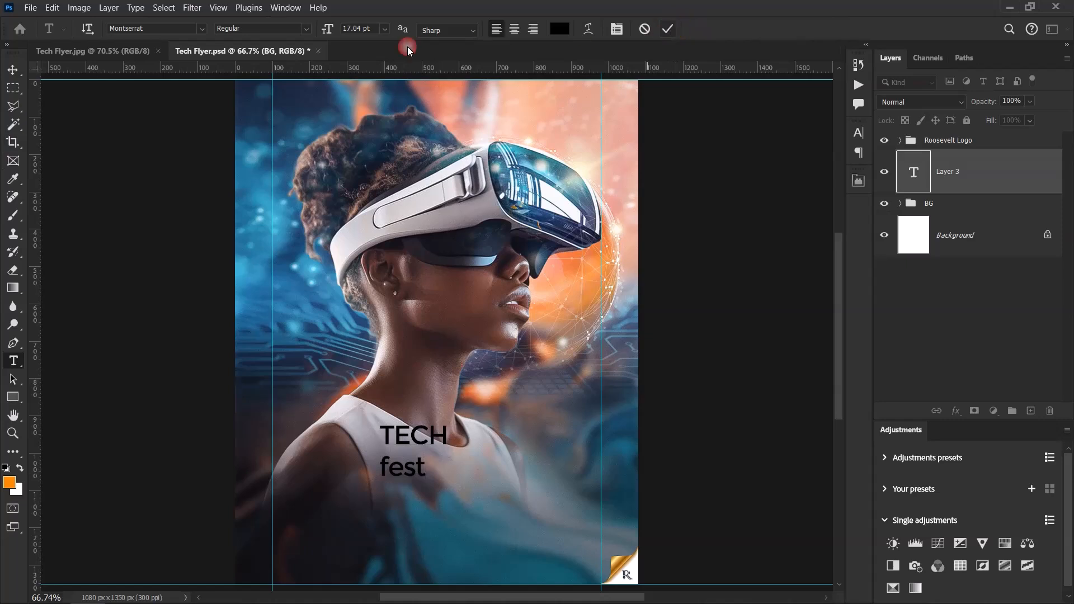
left_click(13, 70)
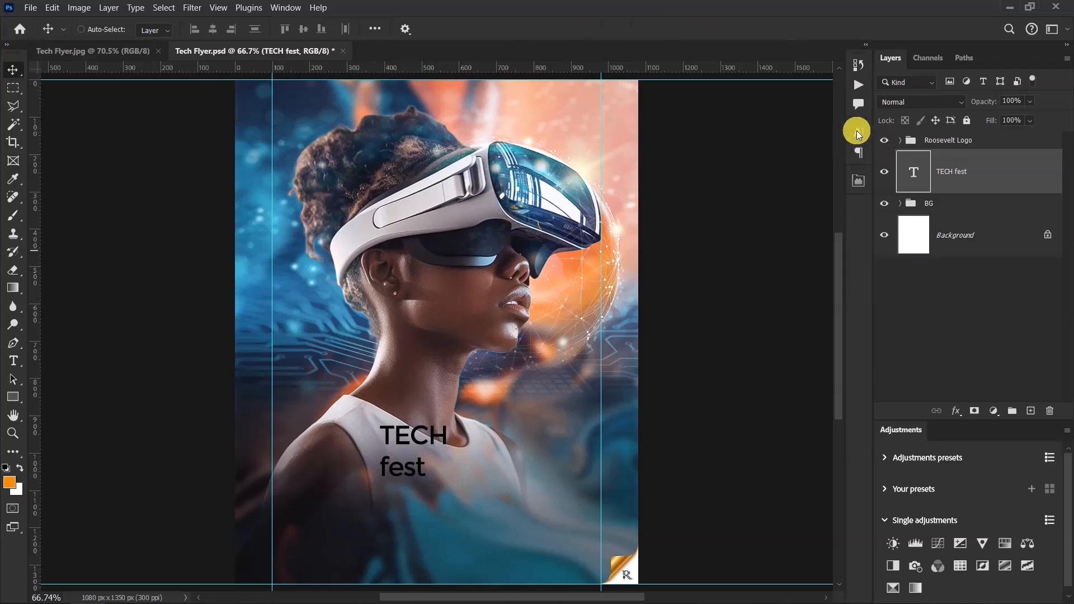
Set the TECH fest text colour to white, ffffff
left_click(282, 8)
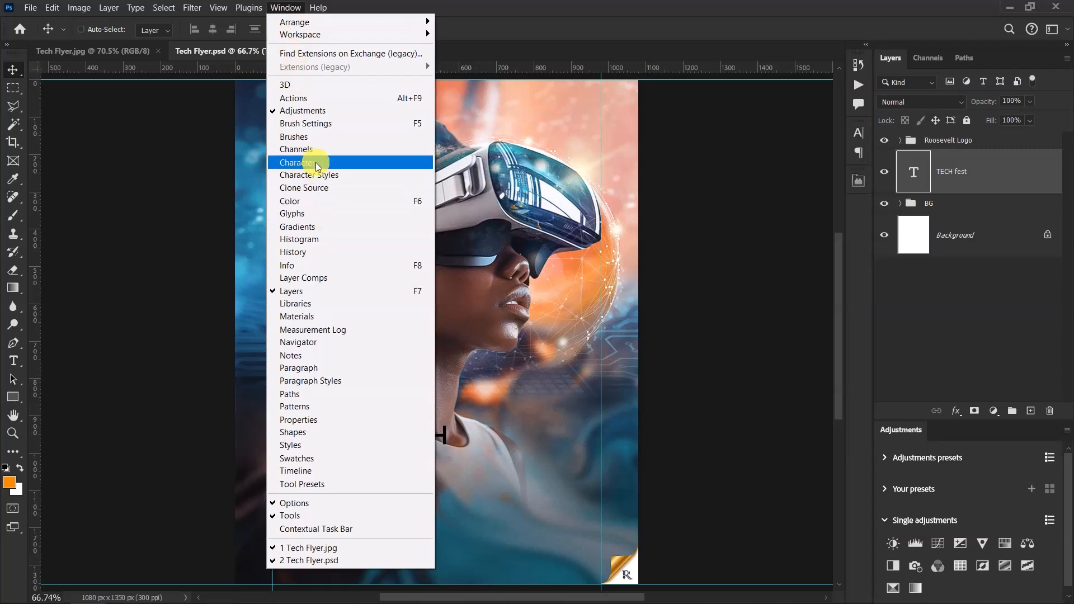
left_click(861, 131)
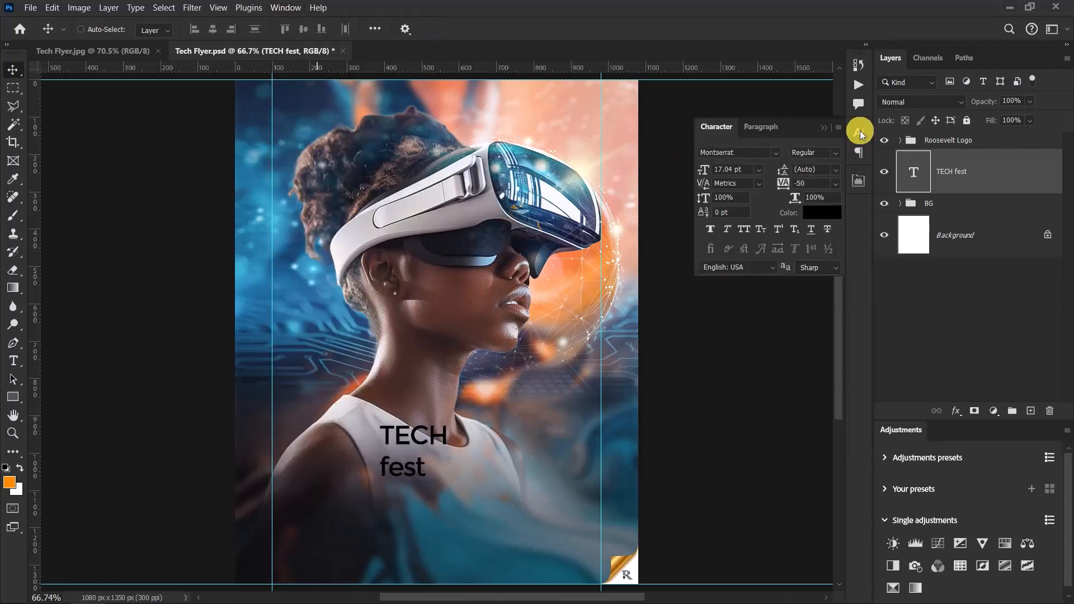
left_click(818, 212)
type("ffffff")
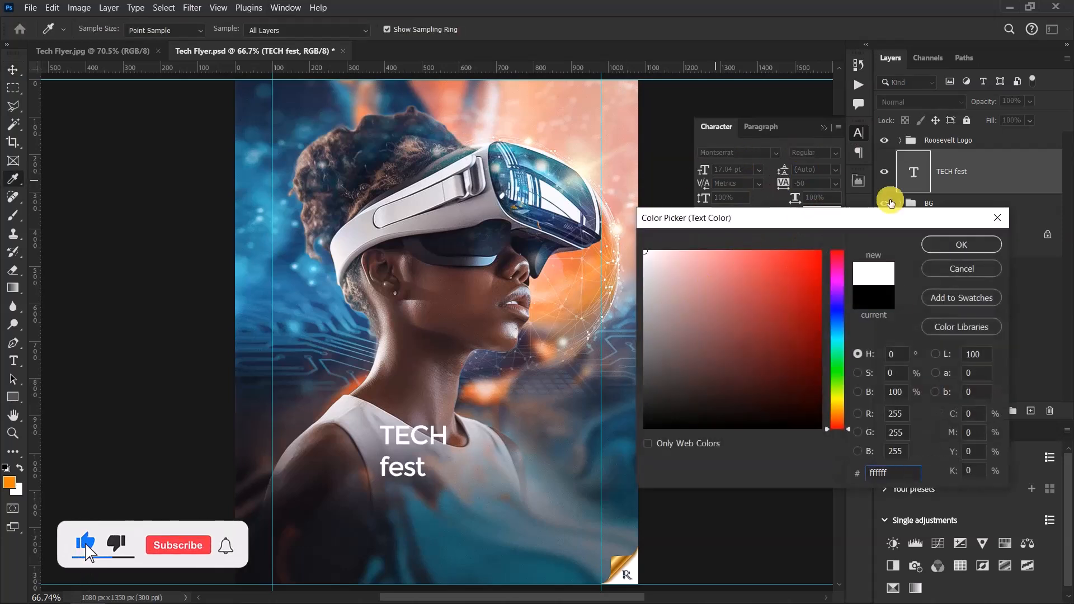
left_click(961, 245)
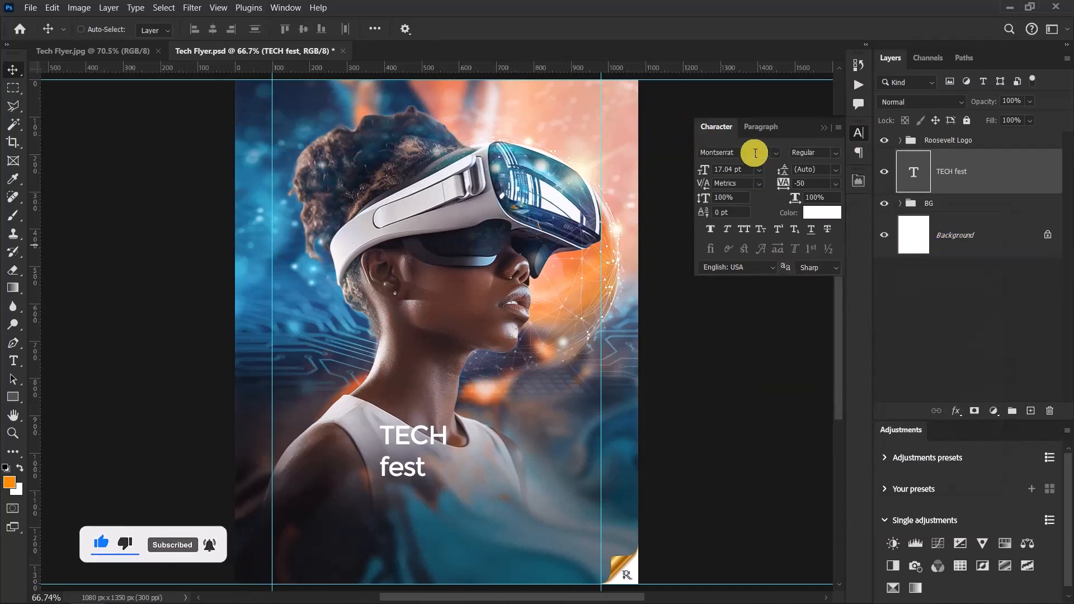
Change the headline's font to TacticSansExtExd-Ult ExtraExpanded
left_click(753, 152)
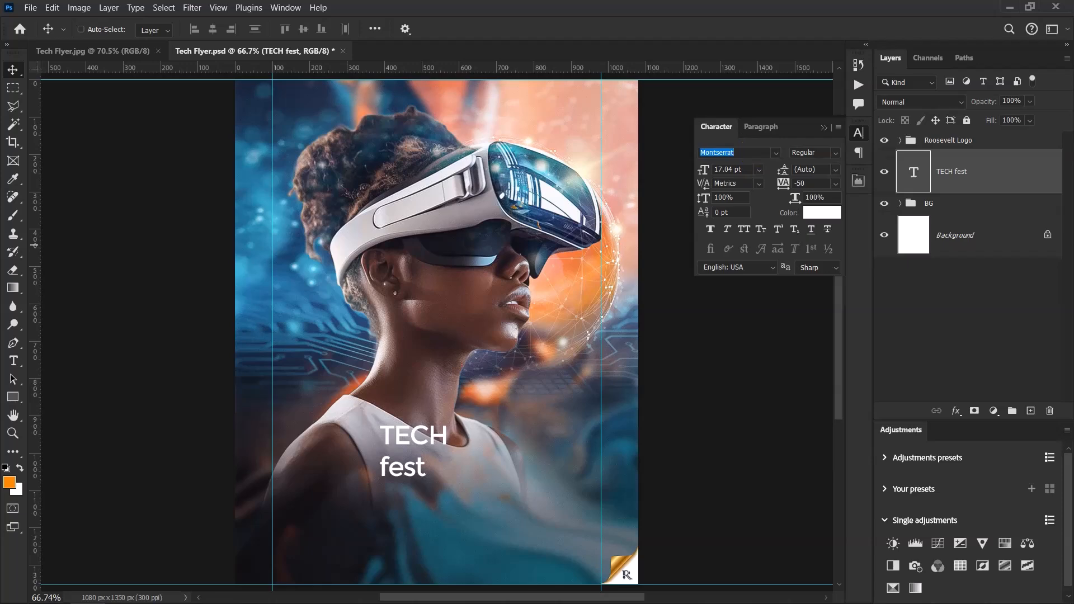
type("tact")
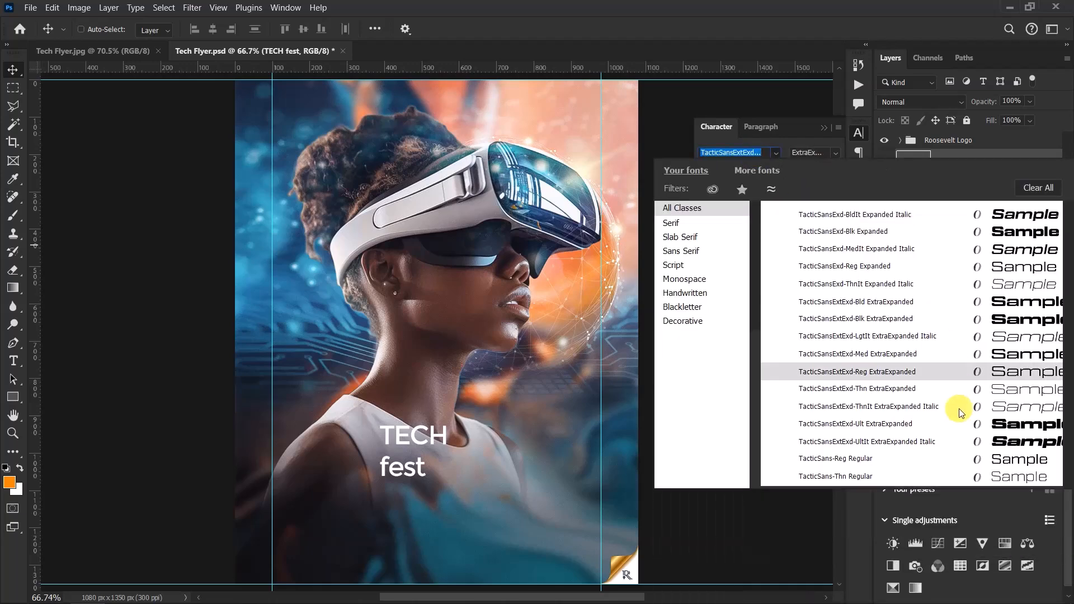
left_click(856, 421)
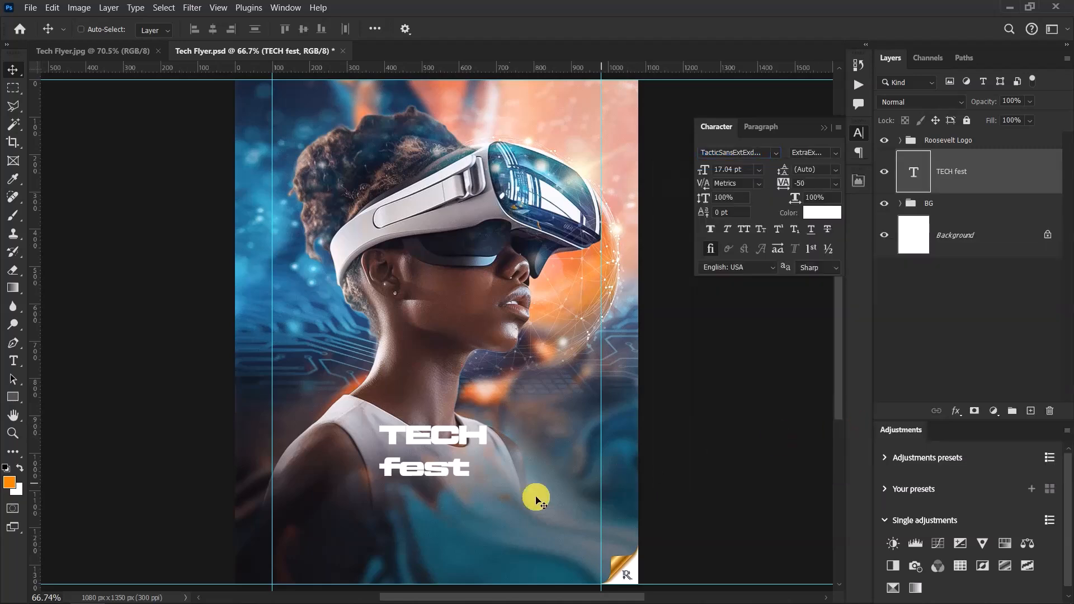
Make the headline All Caps and set its tracking to 0
scroll(456, 470, "up", 2)
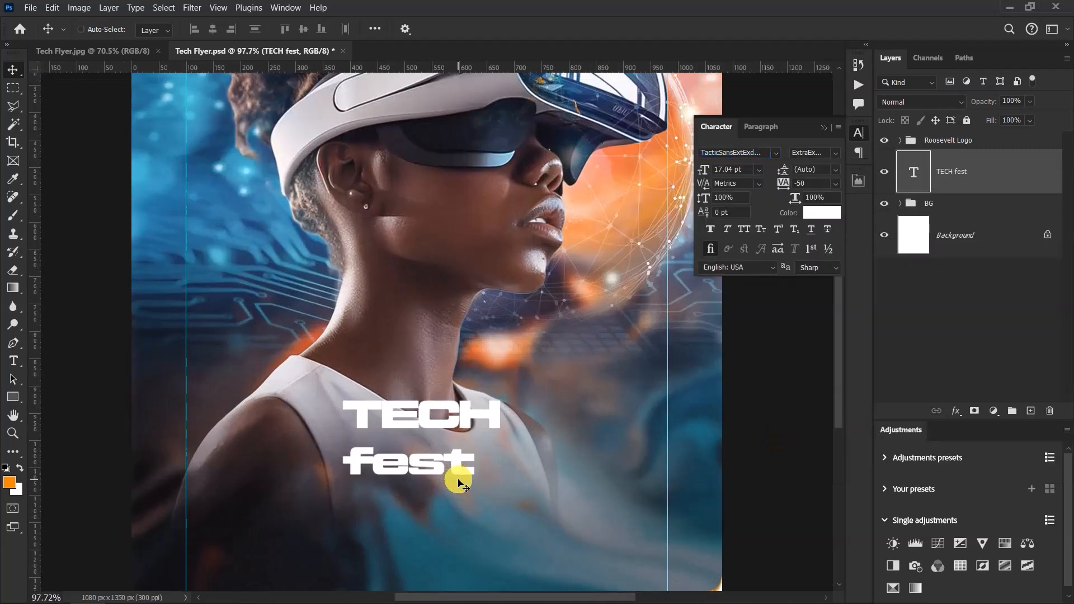
left_click(744, 230)
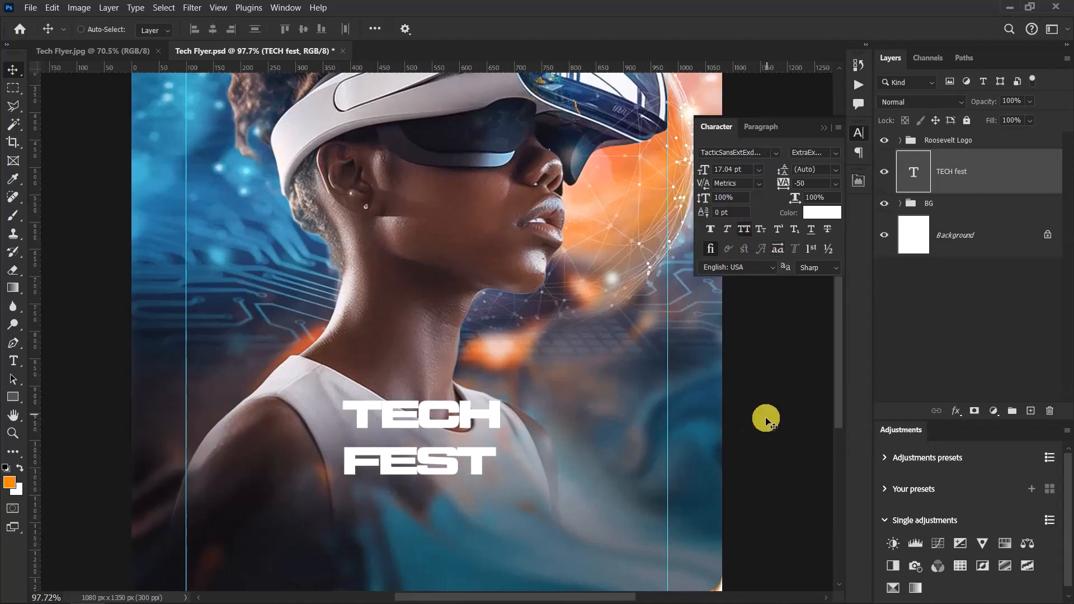
scroll(448, 487, "up", 4)
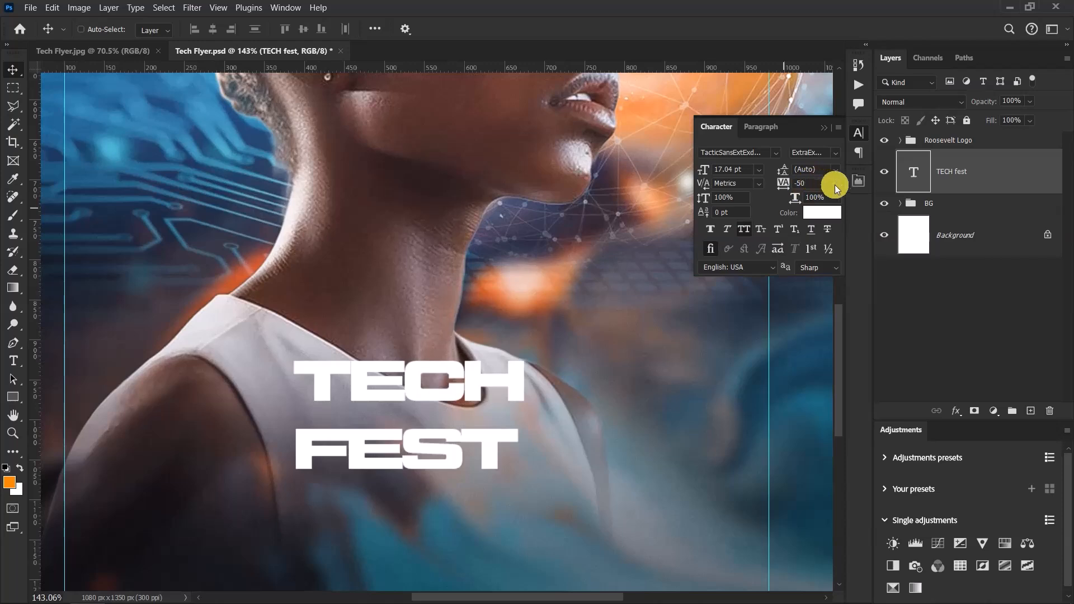
left_click(837, 183)
left_click(808, 261)
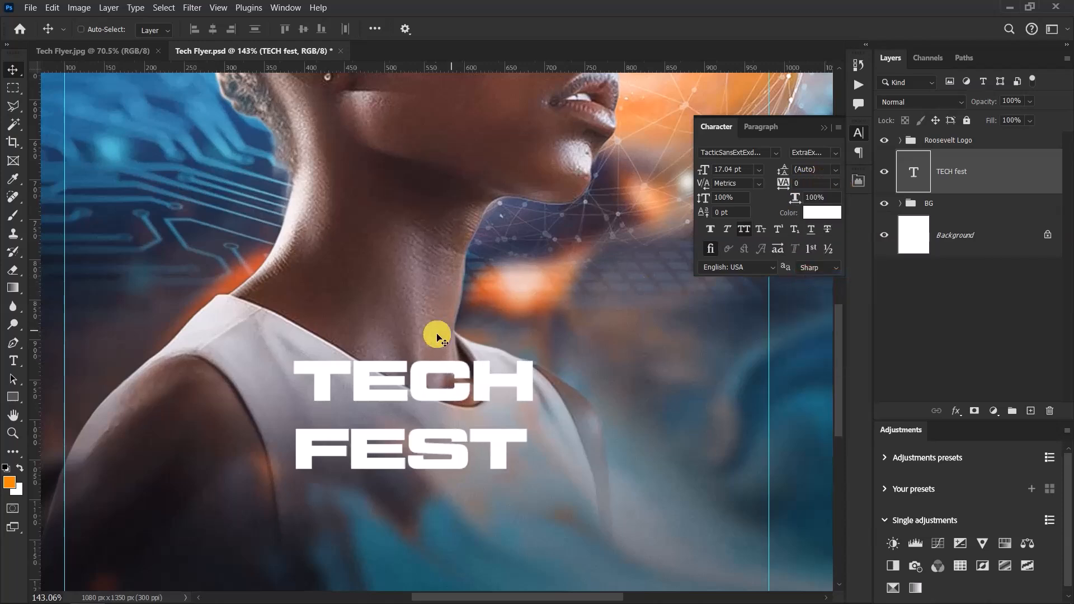
Set the headline's font size to 39 pt
scroll(442, 358, "down", 4)
scroll(455, 374, "up", 1)
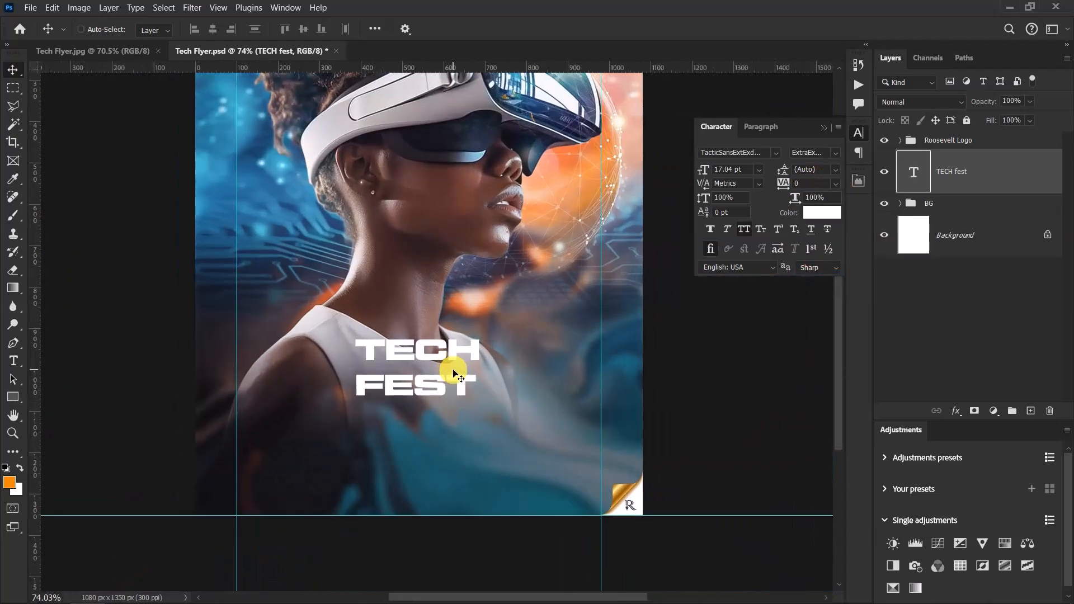
left_click(746, 169)
type("39")
key("Return")
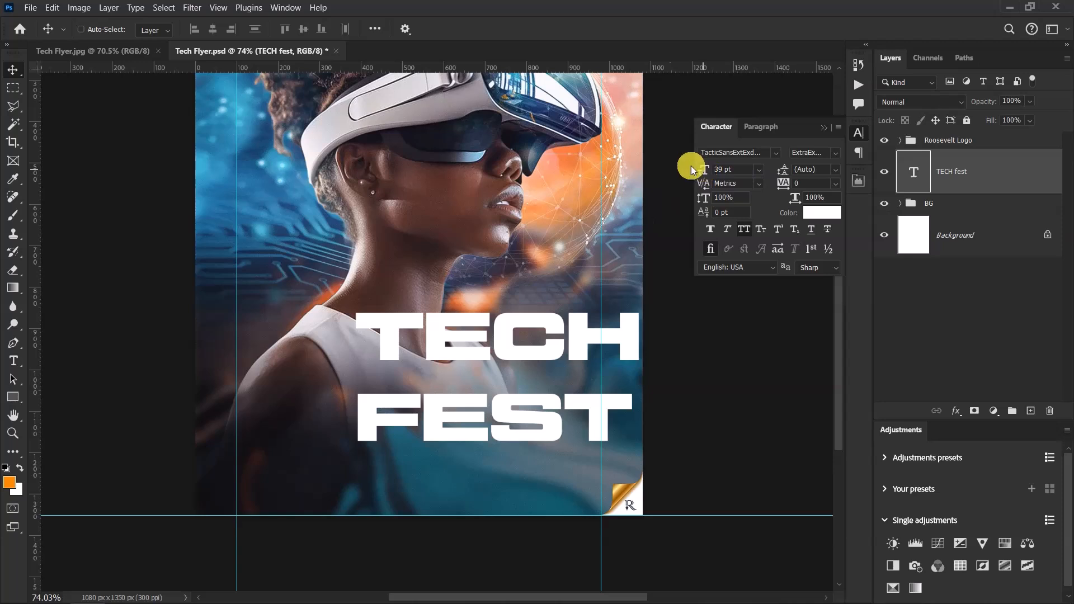
Centre the TECH FEST headline horizontally on the canvas and clear the selection
left_click(826, 128)
key("ctrl+a")
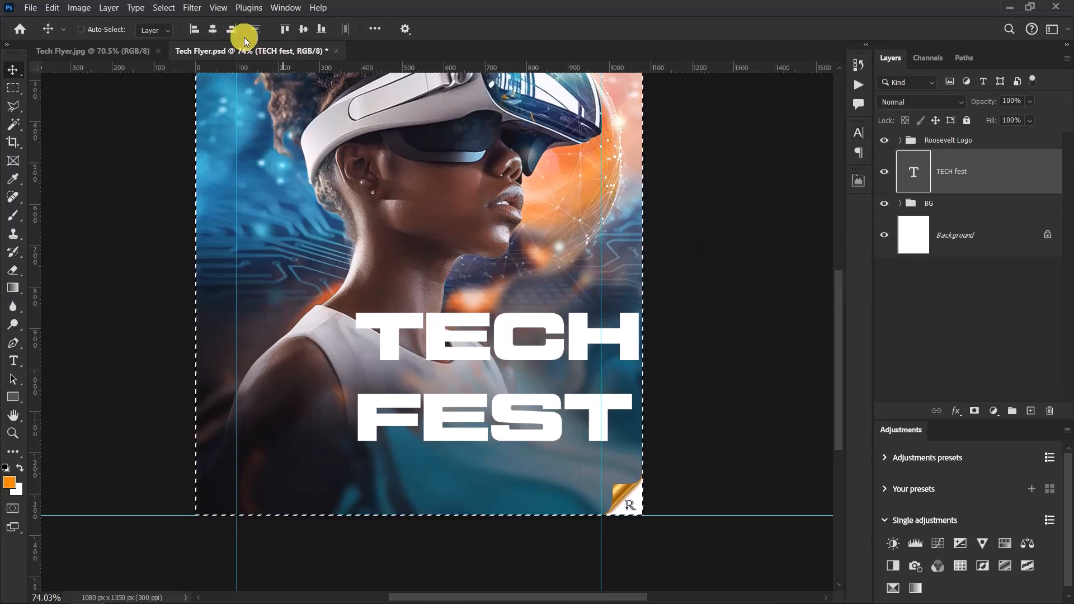
left_click(215, 33)
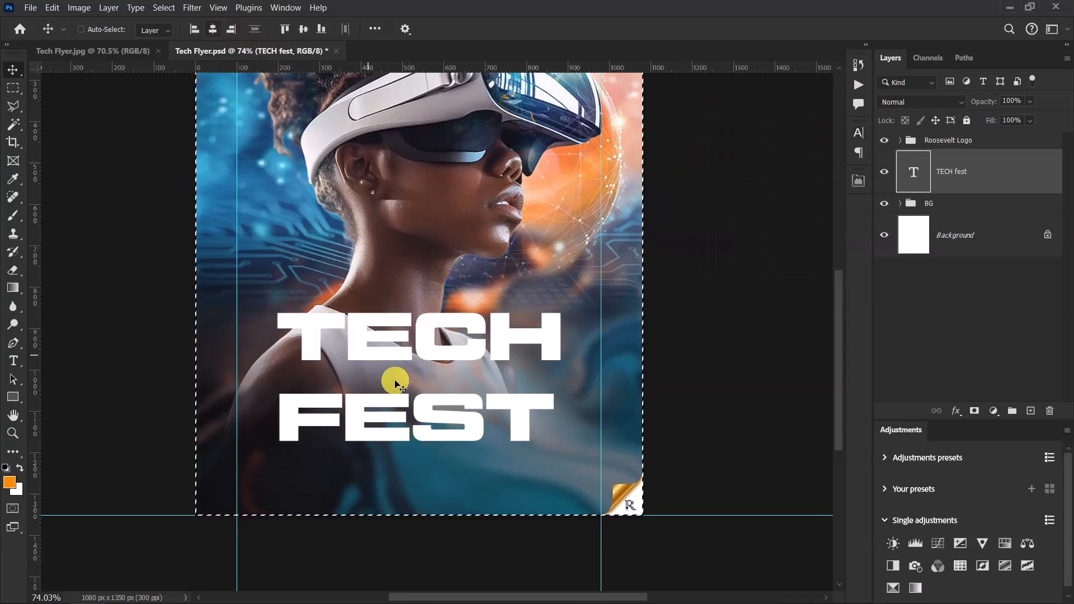
key("ctrl+d")
Tighten the headline's line spacing by setting its leading to 29 pt
scroll(431, 376, "up", 4)
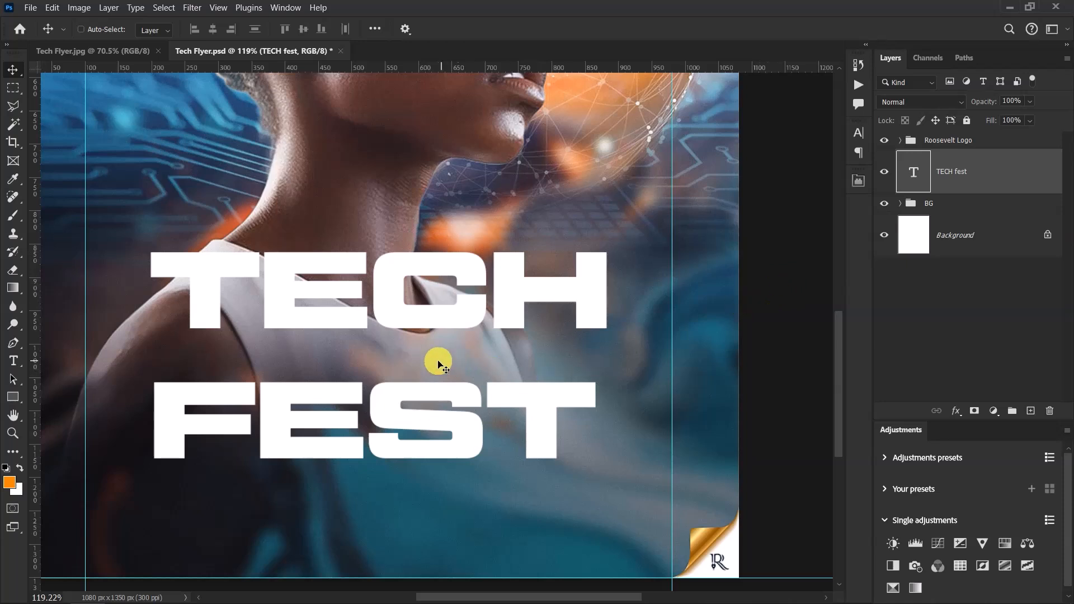
left_click(858, 133)
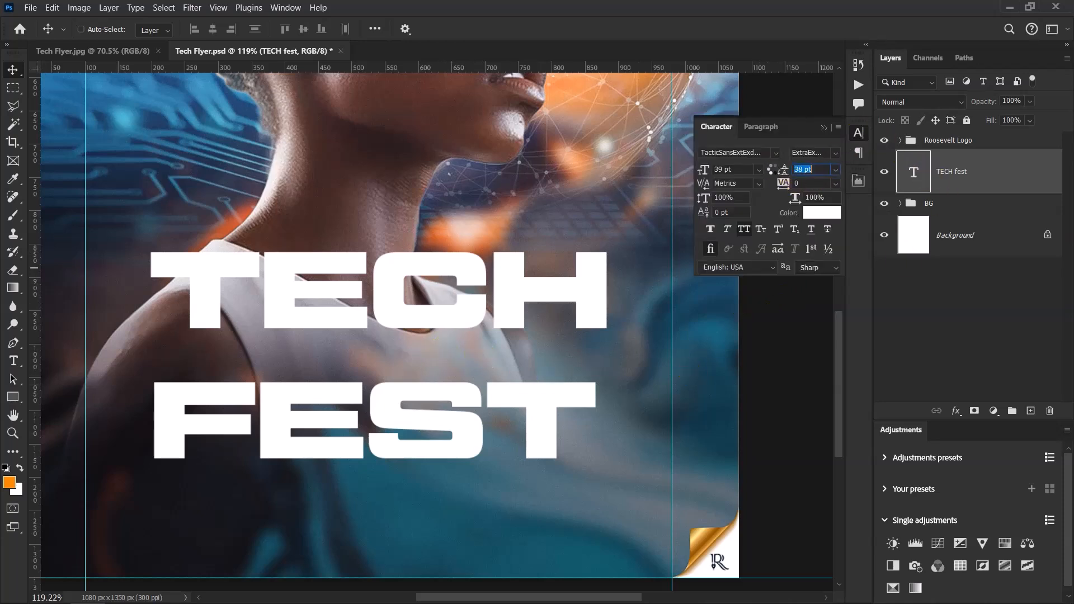
scroll(539, 292, "up", 2)
left_click(812, 173)
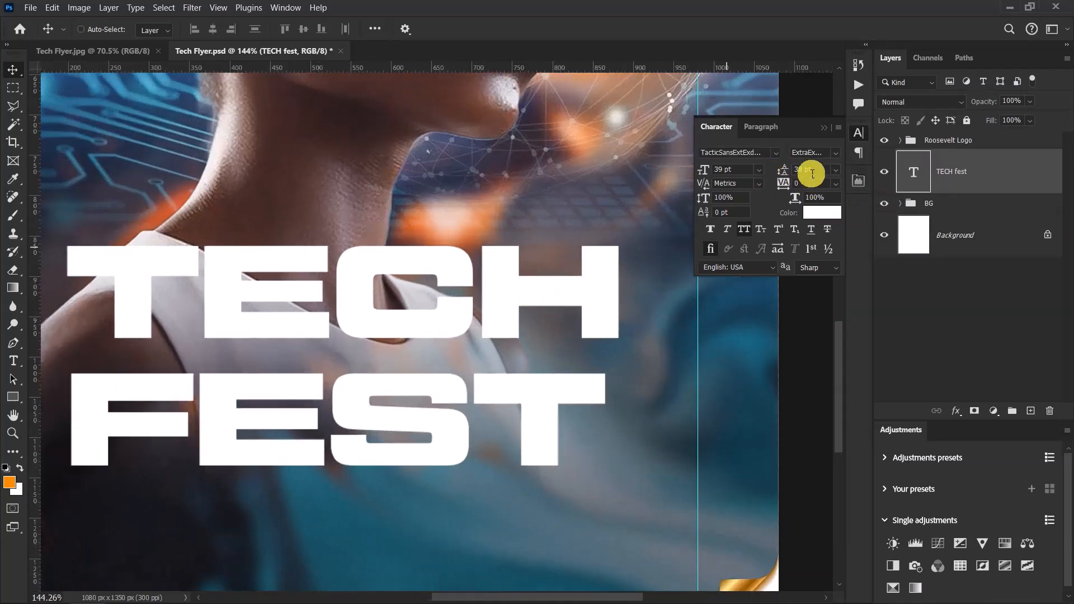
left_click_drag(818, 170, 796, 169)
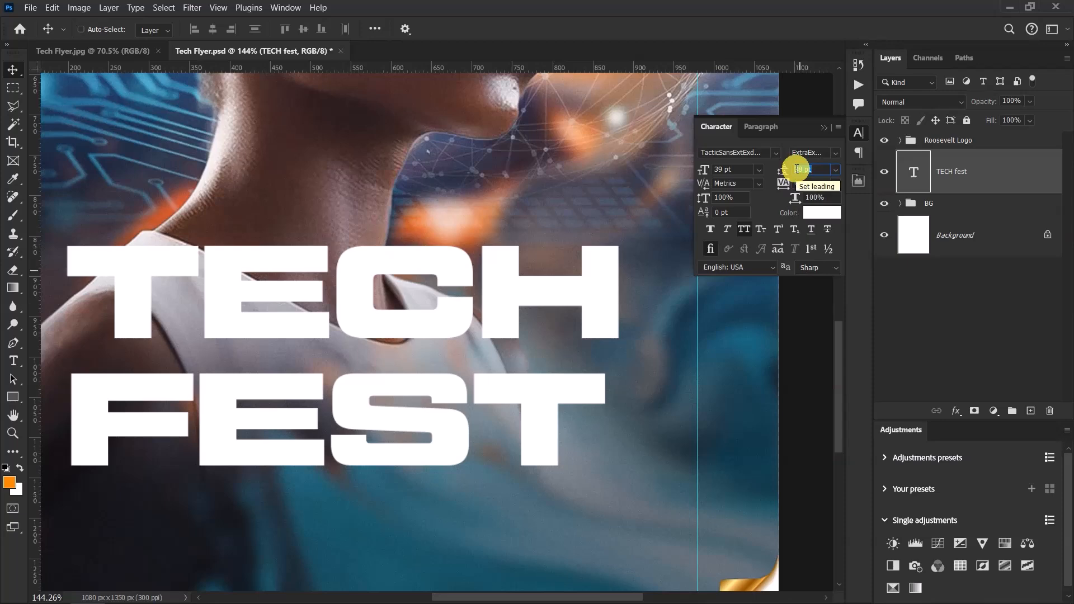
key("Return")
scroll(468, 241, "down", 6)
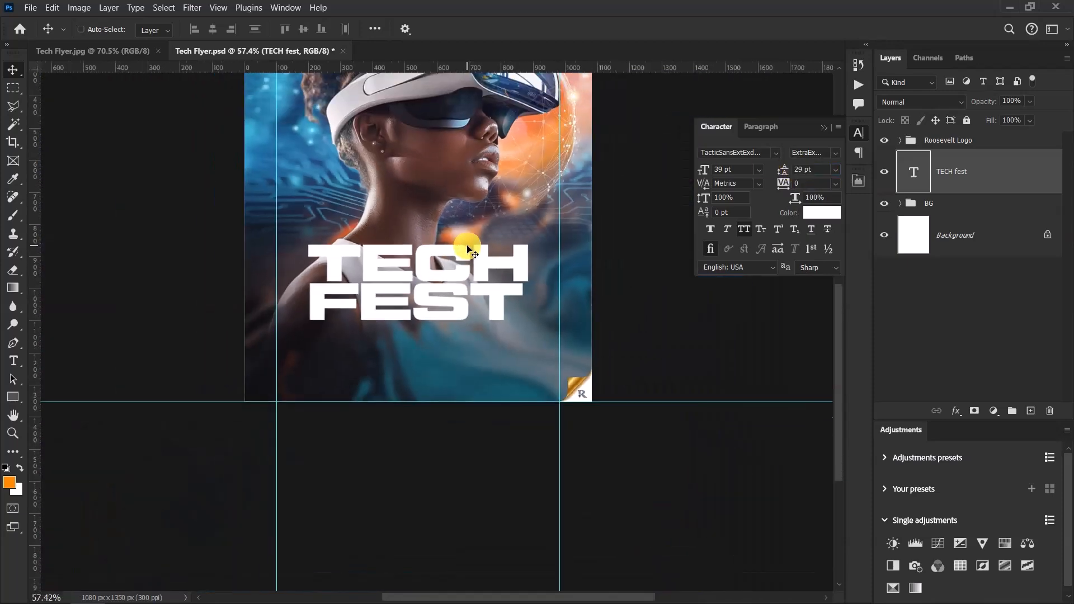
scroll(466, 262, "up", 2)
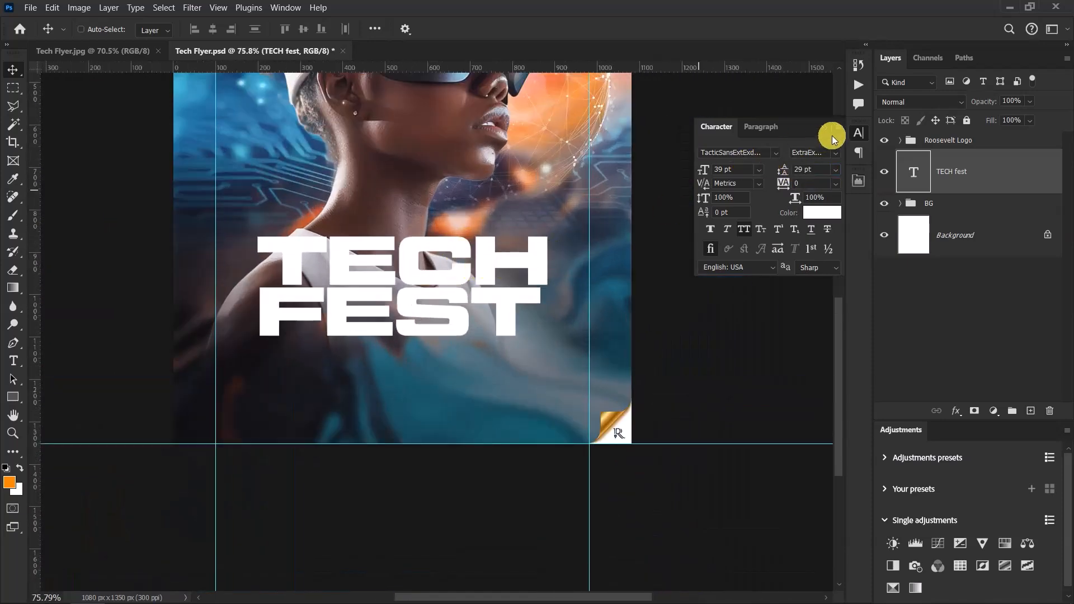
Move the TECH FEST headline so its left edge aligns with the left margin guide
scroll(460, 280, "down", 4)
scroll(456, 286, "up", 4)
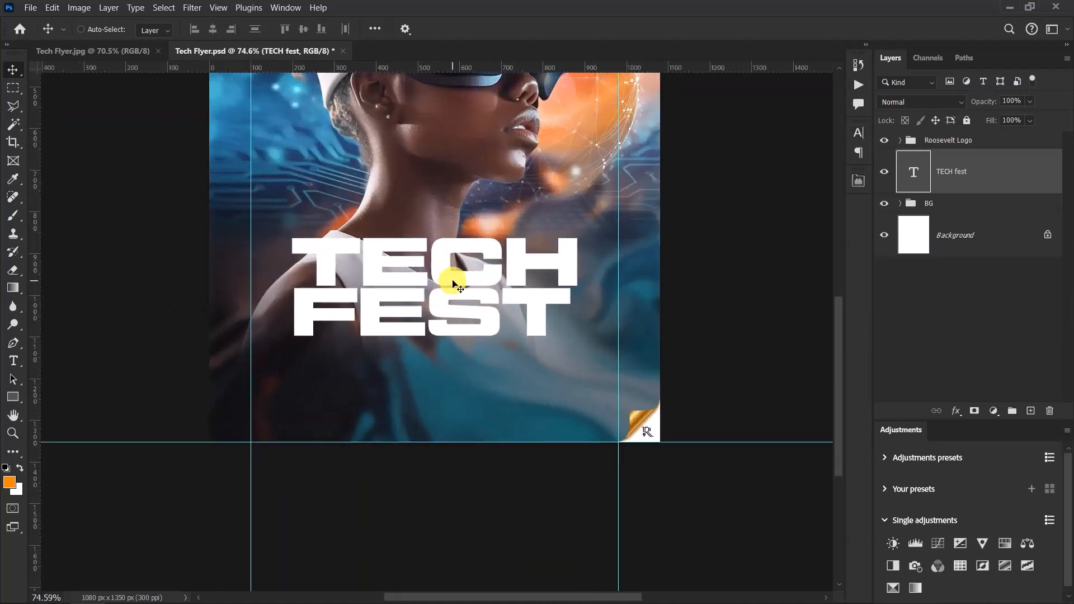
scroll(456, 286, "up", 1)
left_click_drag(471, 286, 414, 278)
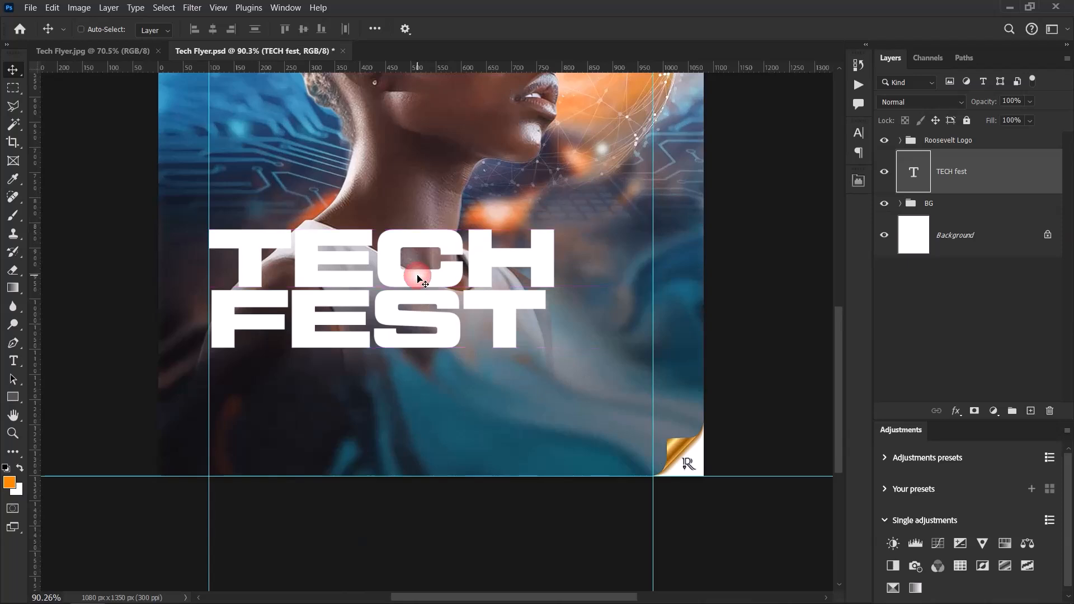
Place horizontal guides along the top edge of TECH and the bottom edge of FEST
scroll(418, 312, "up", 3)
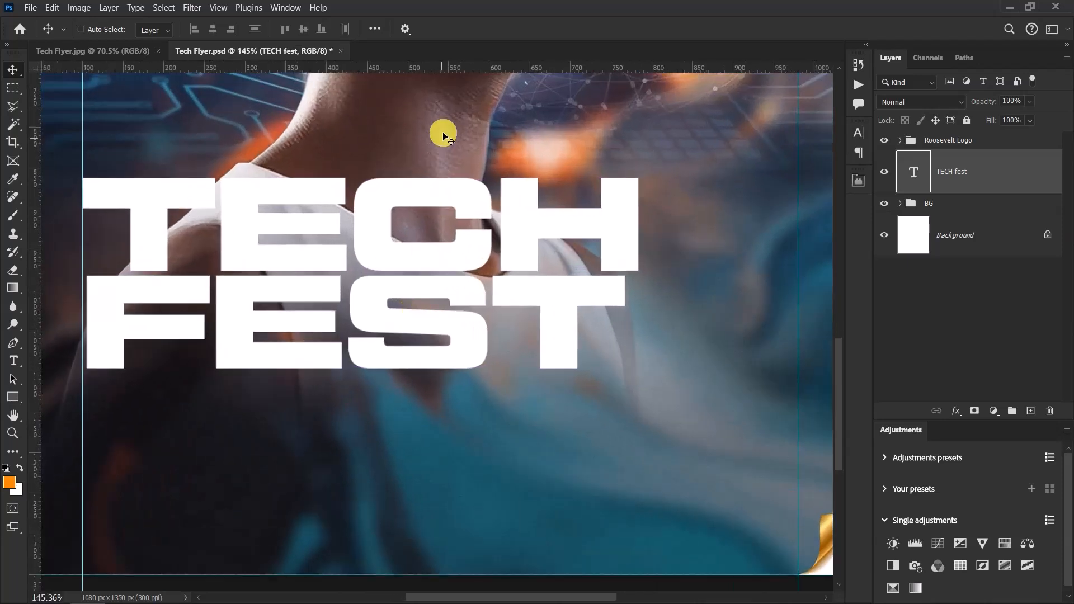
left_click_drag(451, 65, 454, 183)
left_click_drag(524, 69, 521, 368)
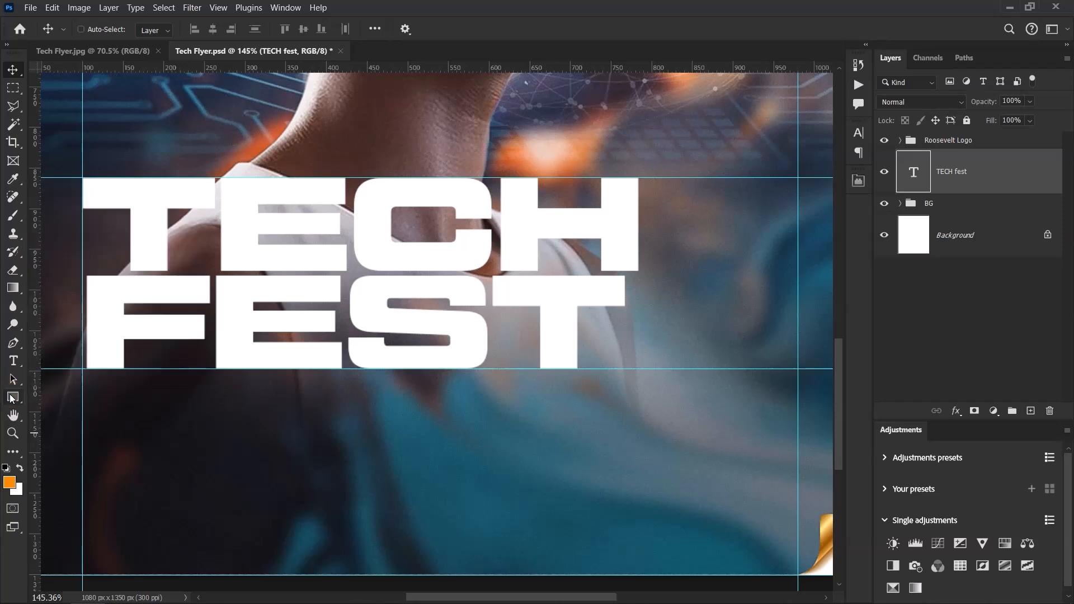
Draw a rectangle about 60 × 236 px right of the headline between the two new guides, and widen it to about 71 px
left_click(11, 398)
left_click_drag(653, 178, 699, 369)
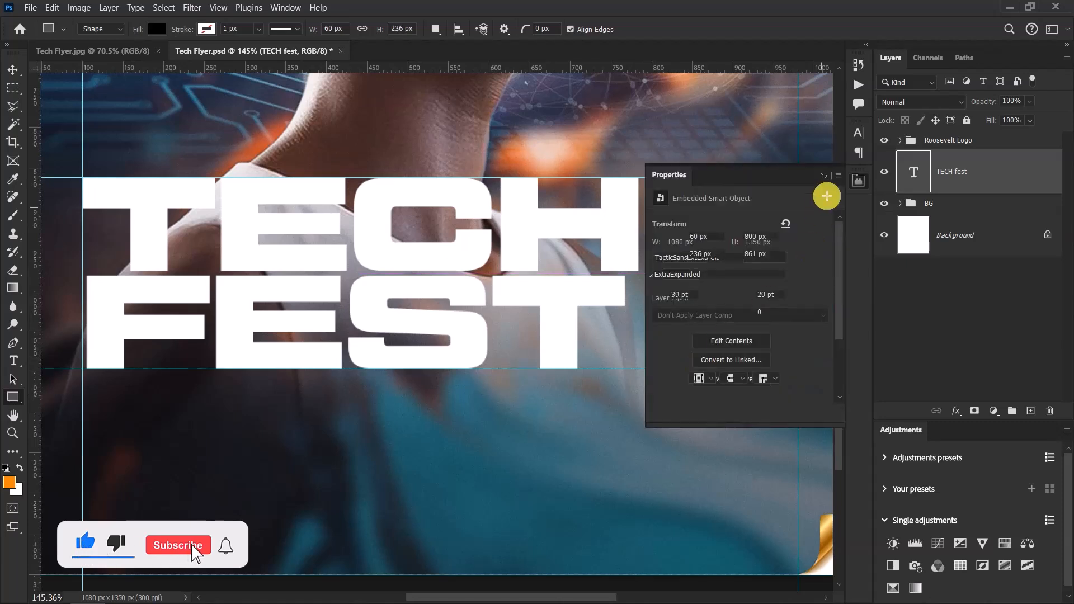
left_click(824, 176)
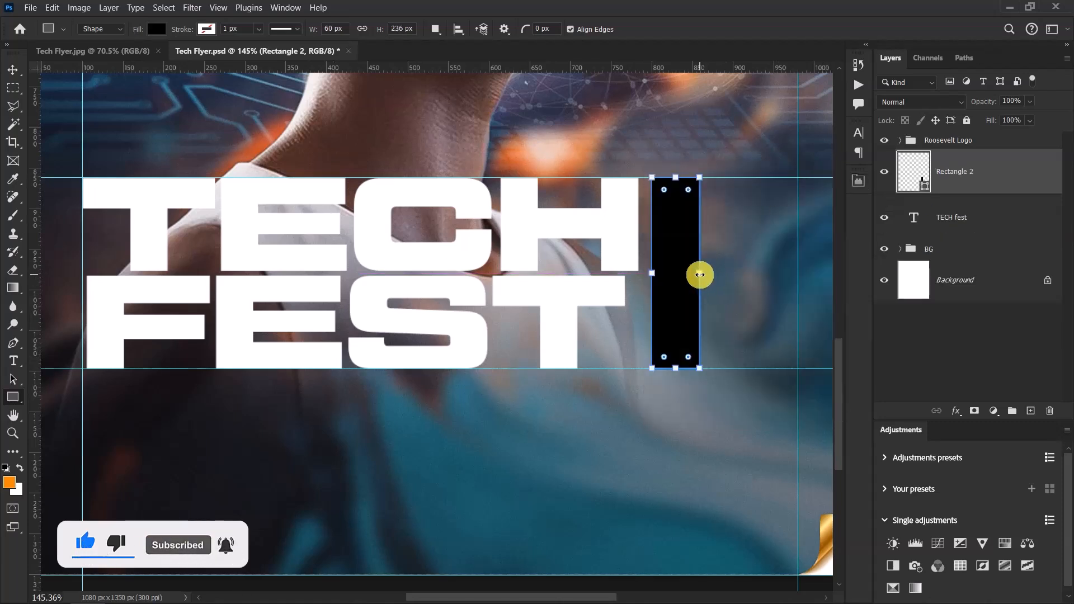
left_click_drag(699, 273, 709, 273)
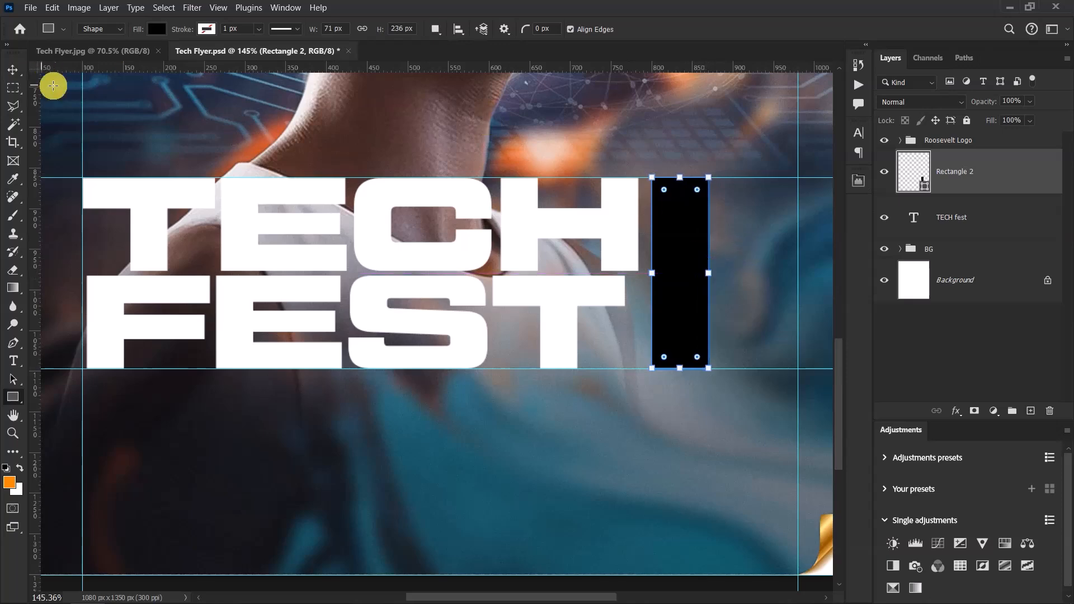
left_click(13, 72)
Change the fill of the rectangle beside the headline to red, ff0000
scroll(276, 285, "down", 5)
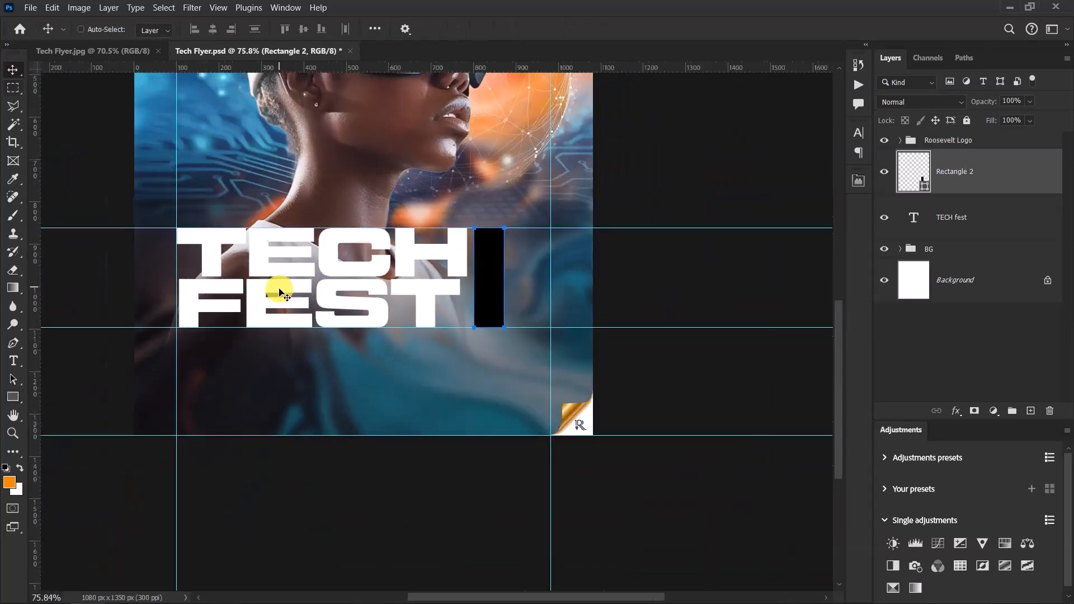
scroll(326, 277, "up", 3)
scroll(326, 276, "up", 1)
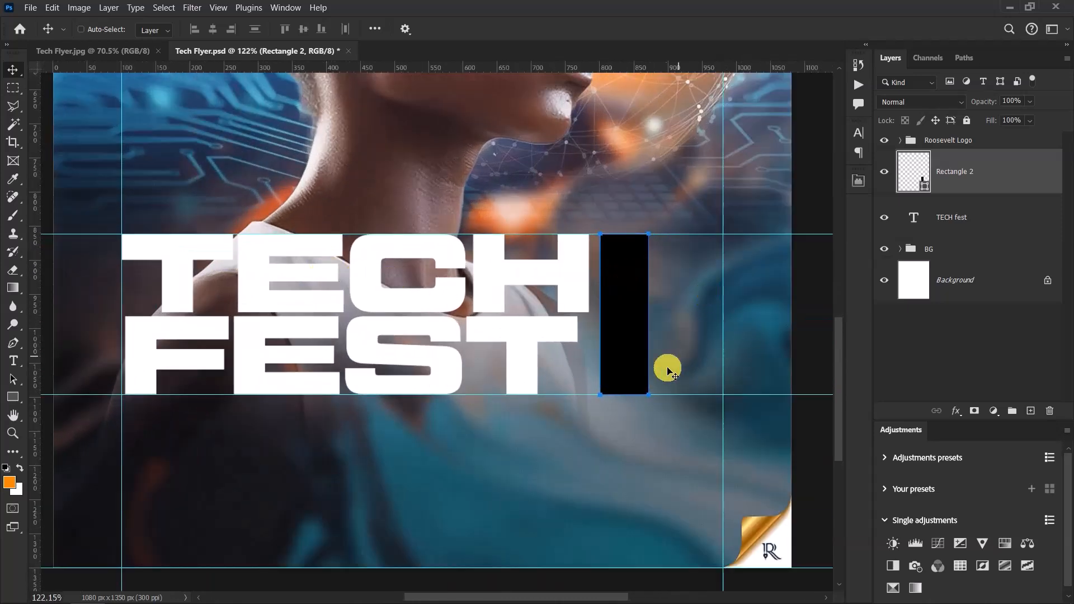
double_click(926, 188)
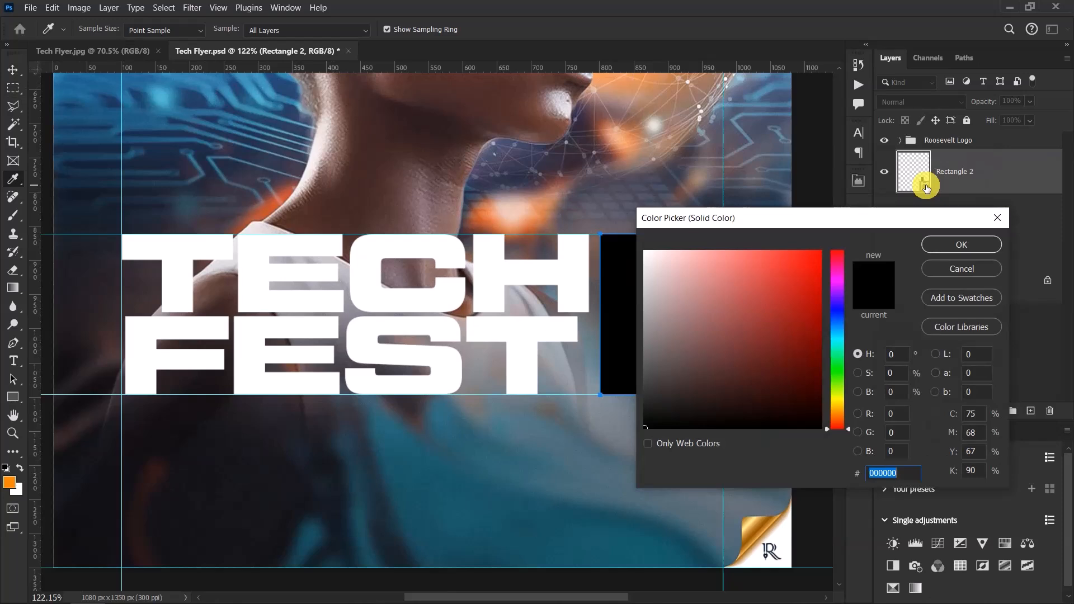
type("ff0")
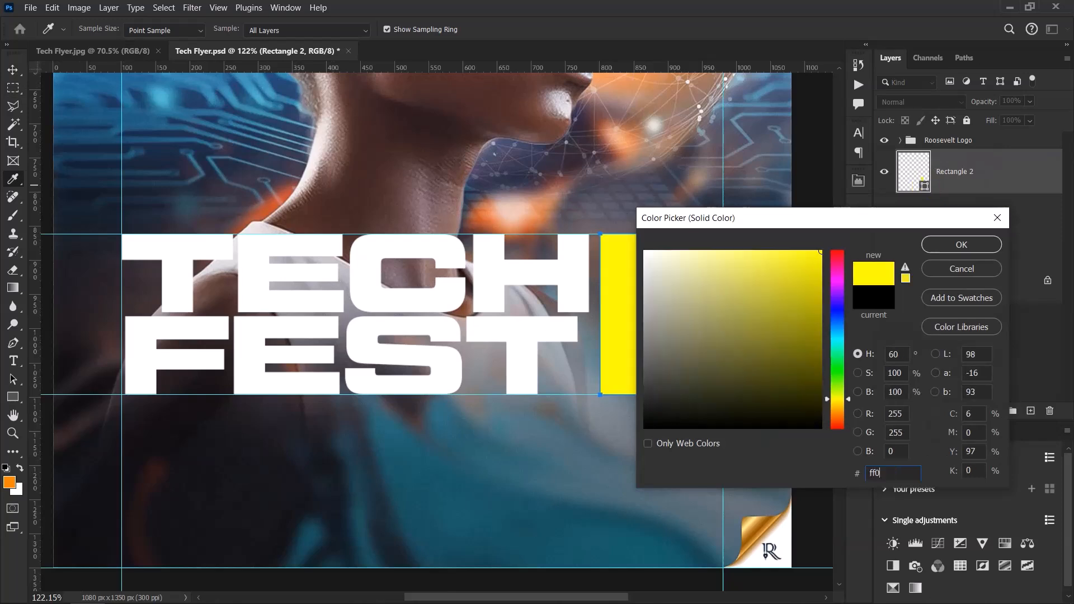
type("000")
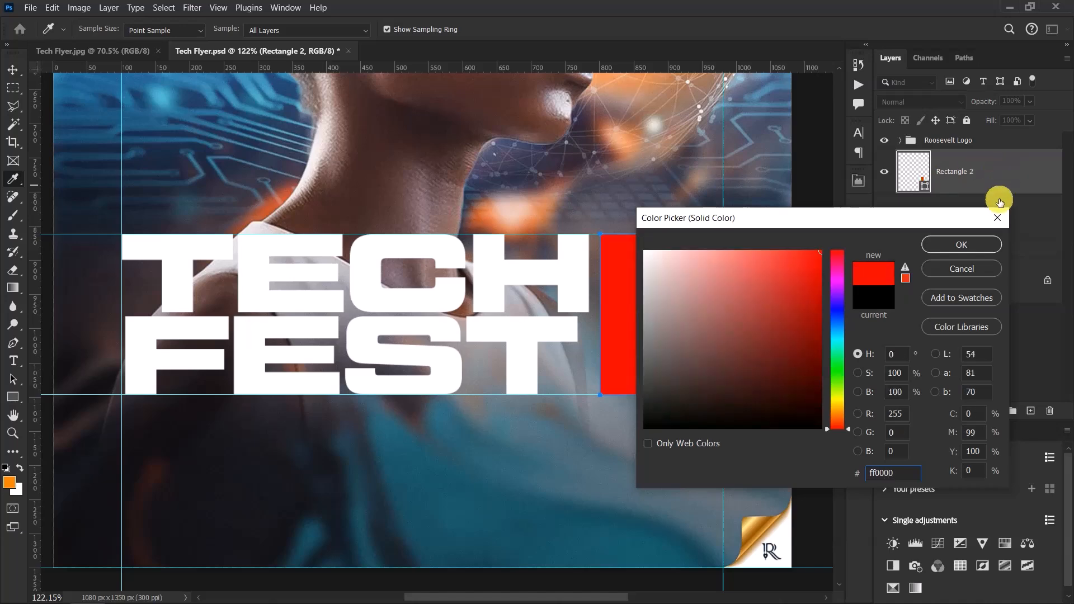
left_click(962, 249)
scroll(647, 268, "down", 5)
scroll(587, 317, "up", 5)
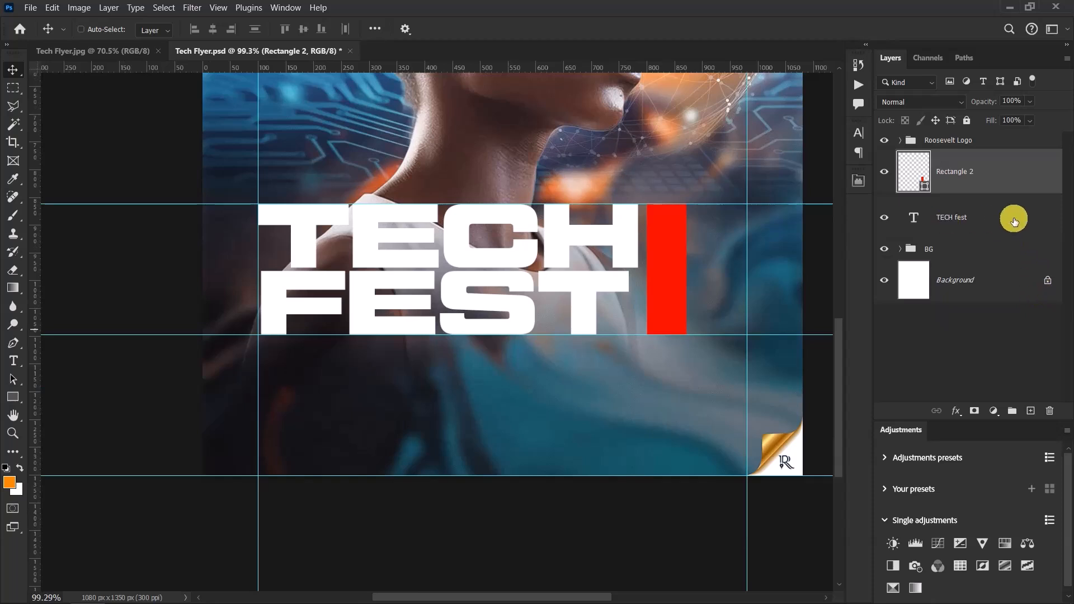
Duplicate the TECH FEST headline and move the copy straight up until it is clear of the original
left_click(985, 219)
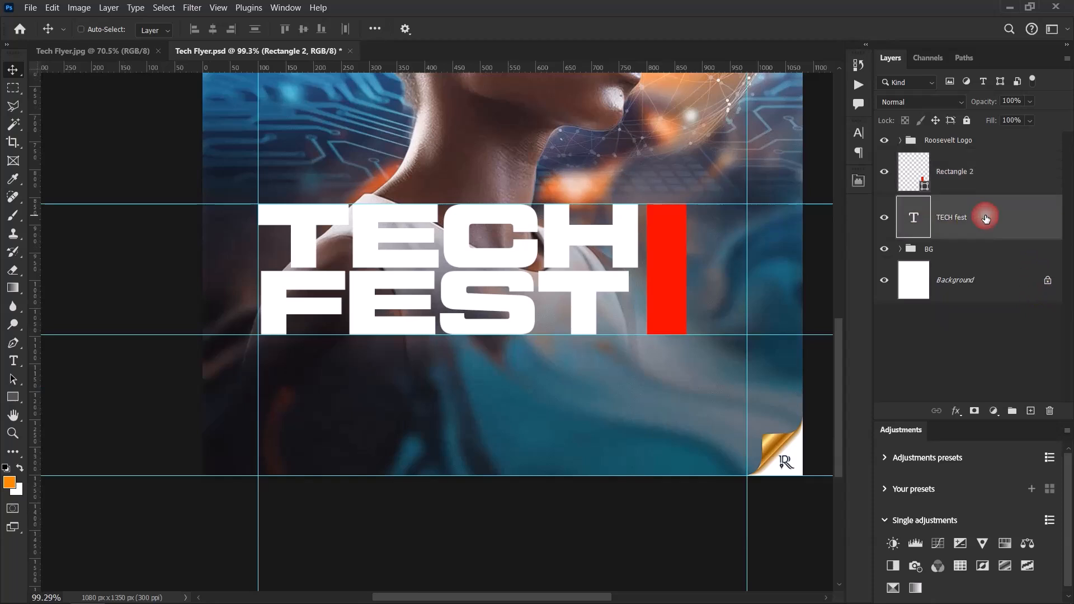
key("ctrl+j")
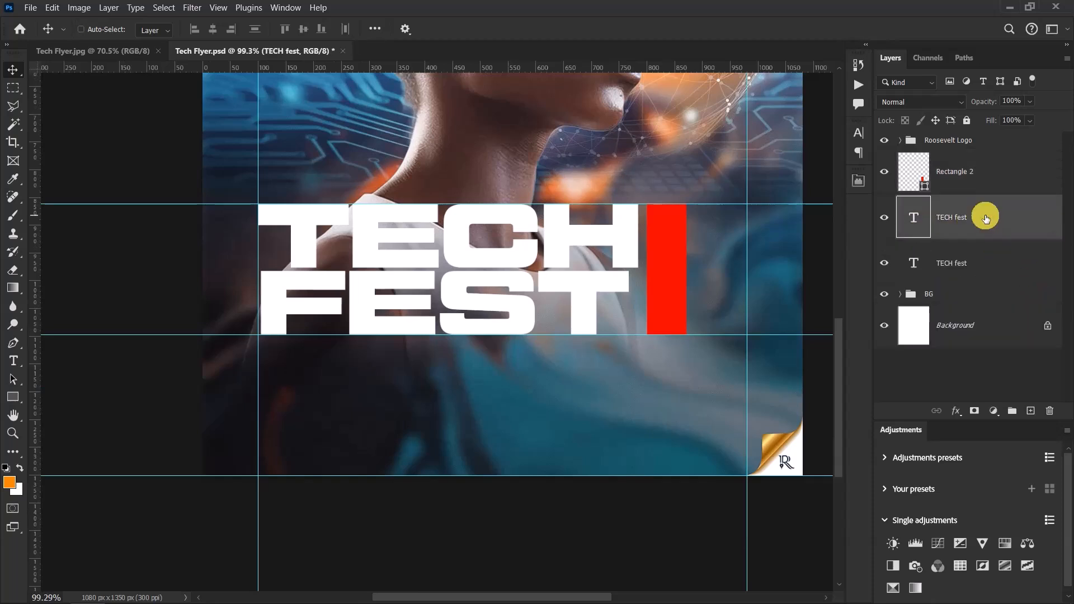
left_click_drag(429, 293, 430, 175)
scroll(435, 235, "down", 3)
scroll(443, 165, "up", 2)
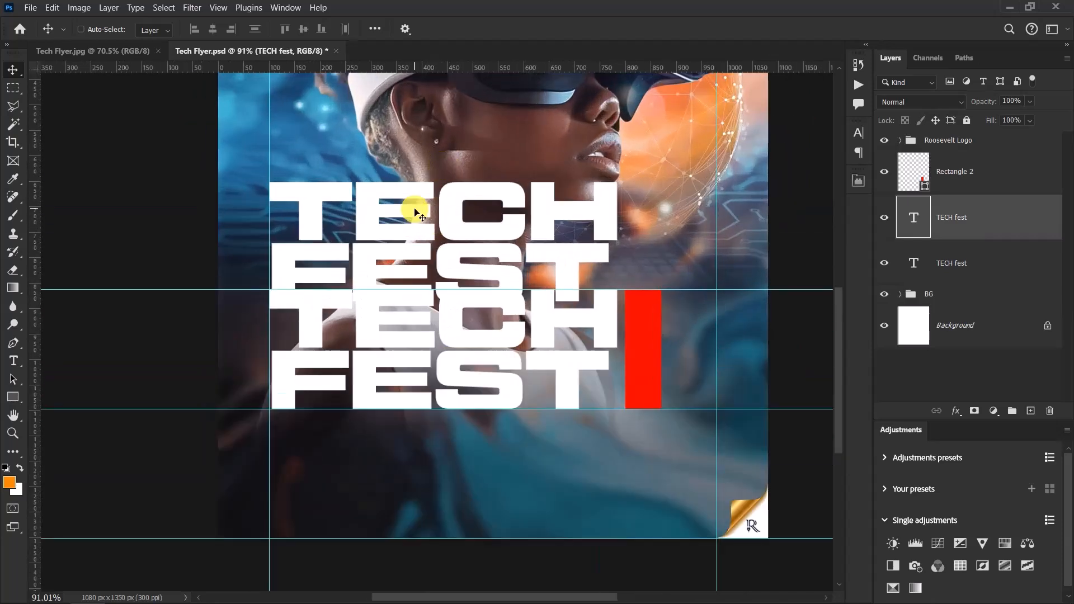
left_click_drag(417, 214, 418, 167)
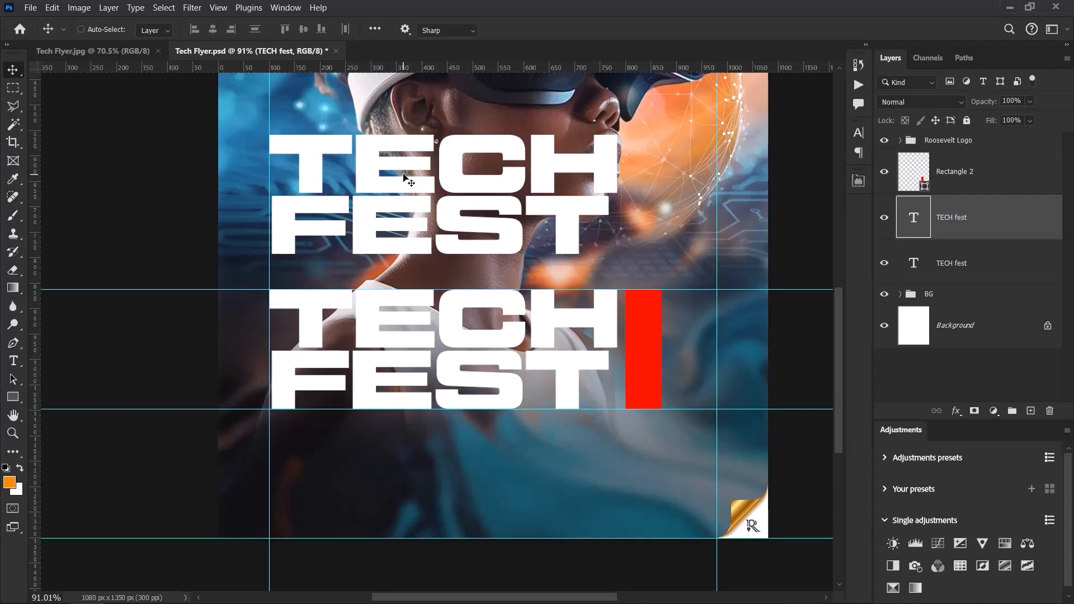
Replace the duplicated headline's text with 2024
double_click(404, 171)
type("2024")
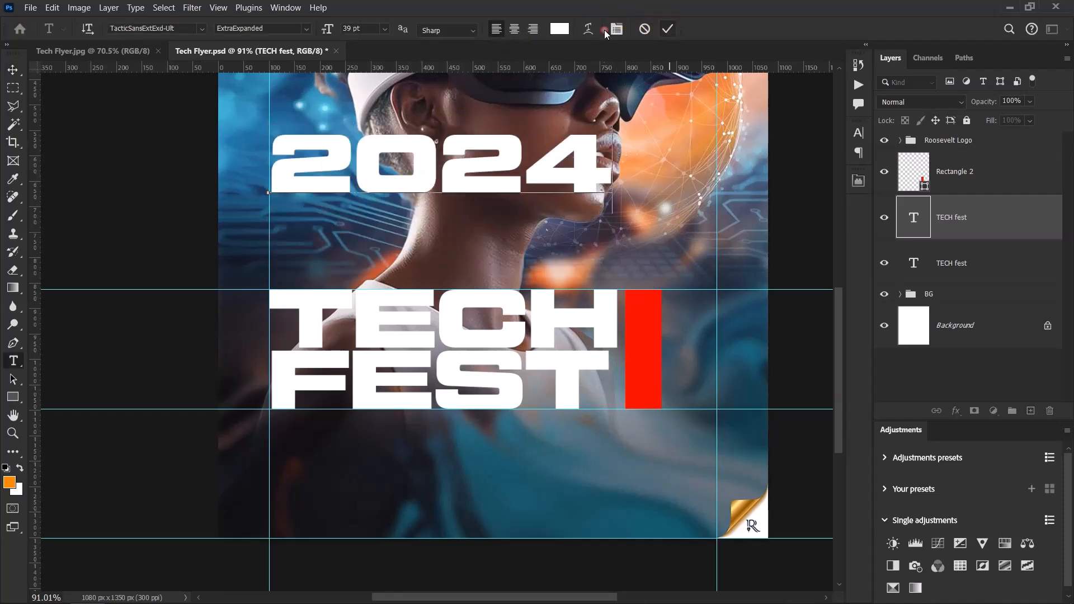
left_click(12, 70)
Scale the 2024 text down to about 35% and rotate it 90° clockwise so it reads vertically
key("ctrl+t")
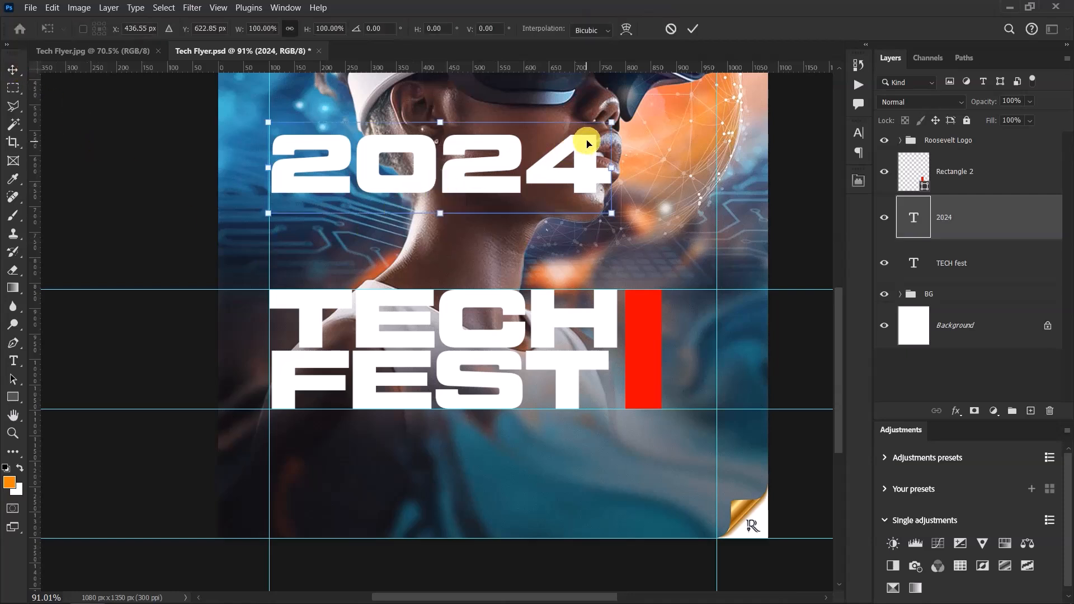
left_click_drag(611, 123, 502, 153)
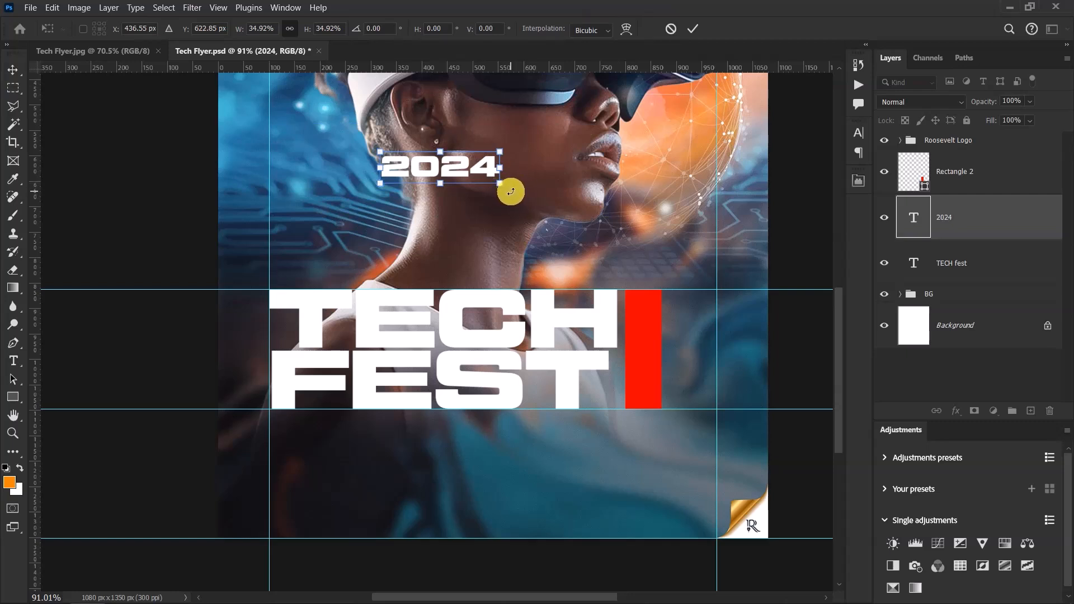
left_click_drag(510, 192, 420, 249)
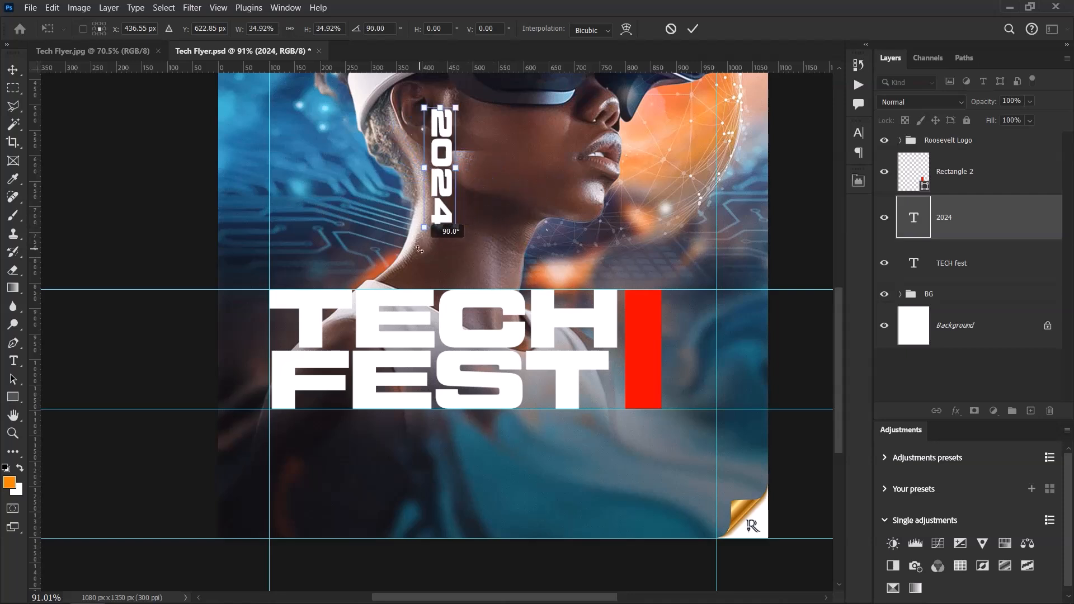
left_click(11, 71)
Move the vertical 2024 text over the red rectangle and place its layer above the rectangle's layer
left_click_drag(443, 146, 639, 327)
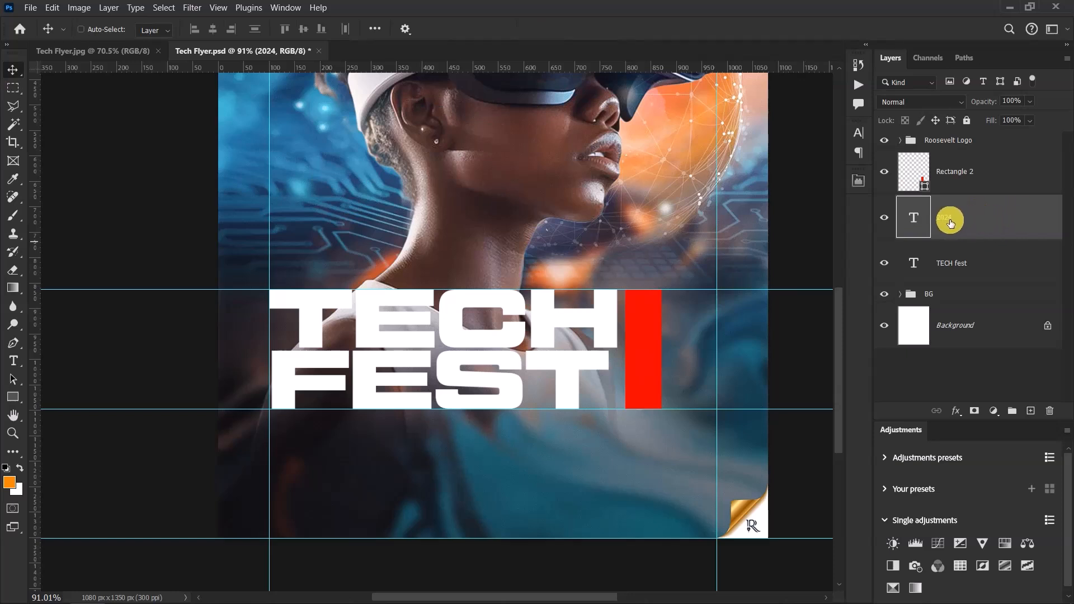
left_click_drag(977, 211, 918, 163)
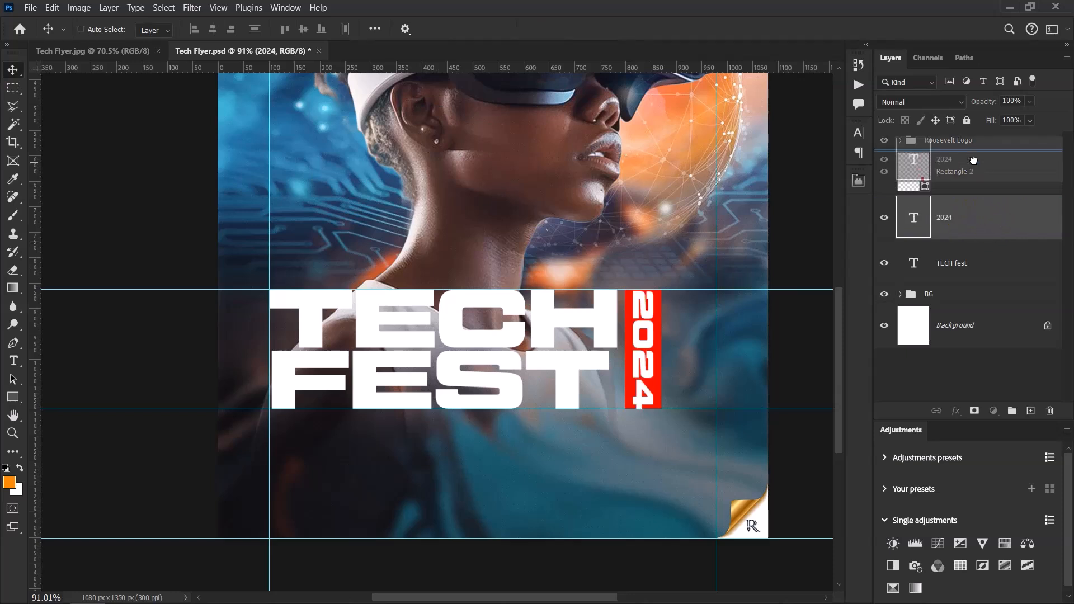
Shrink the 2024 text around its center to about 82%, roughly 51 × 193 px, inside the red rectangle
scroll(668, 356, "up", 4)
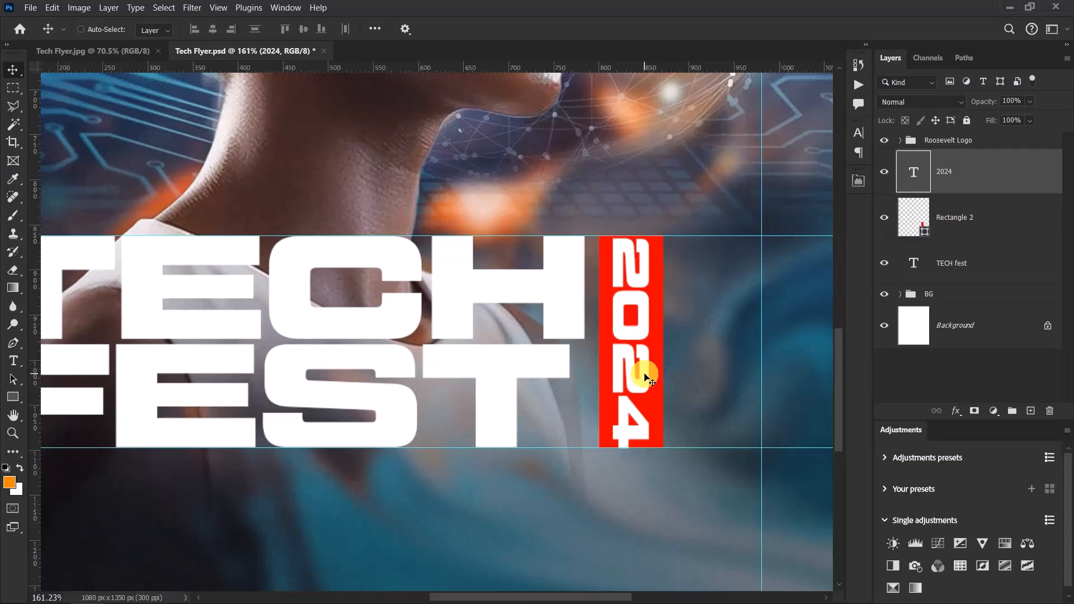
scroll(648, 378, "up", 1)
key("ctrl+t")
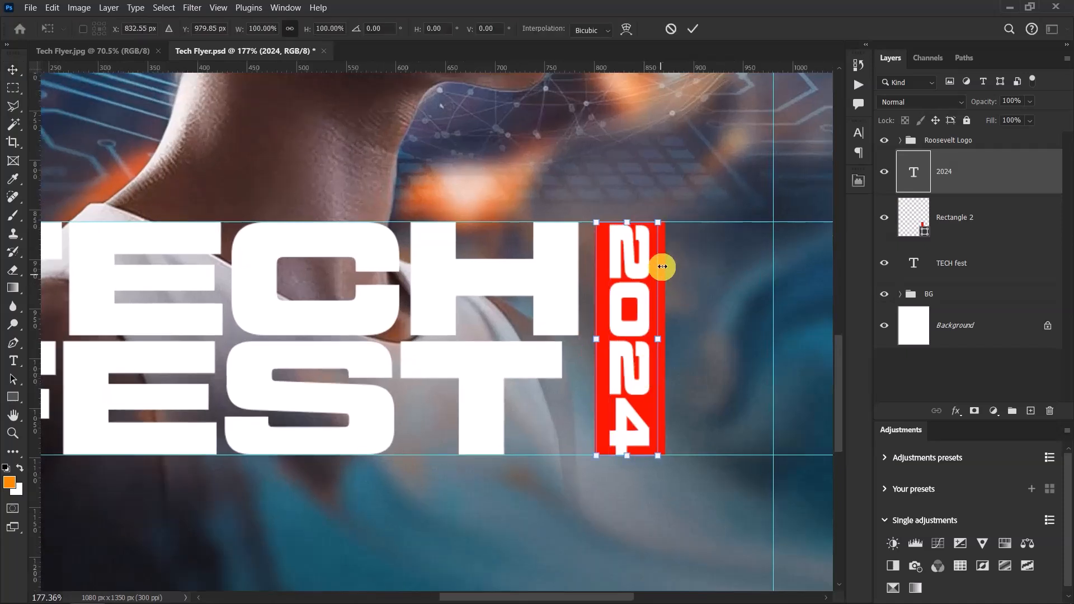
left_click_drag(658, 223, 638, 241)
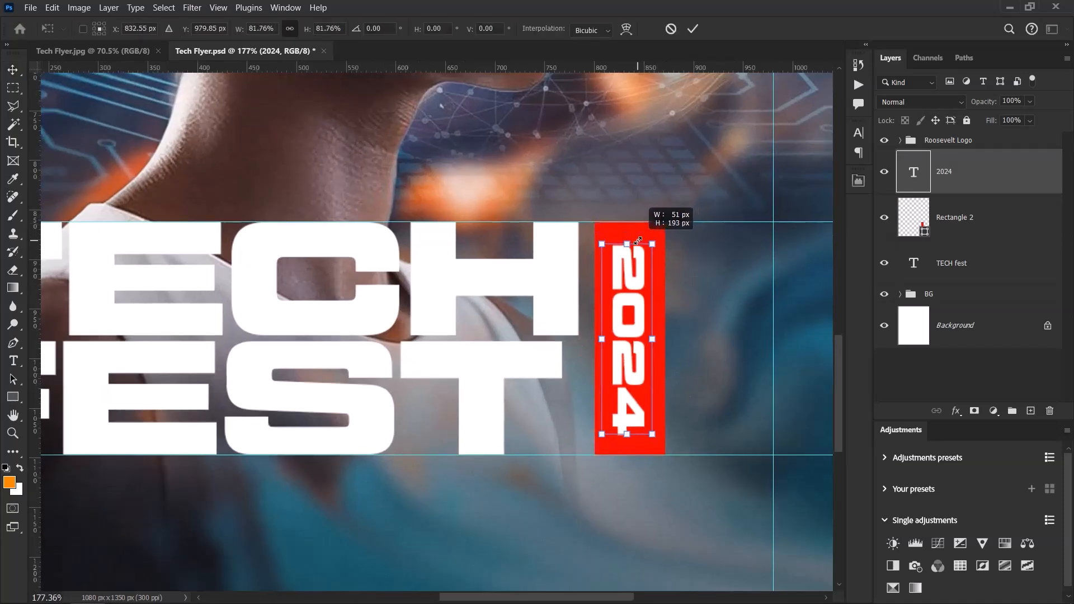
left_click(692, 28)
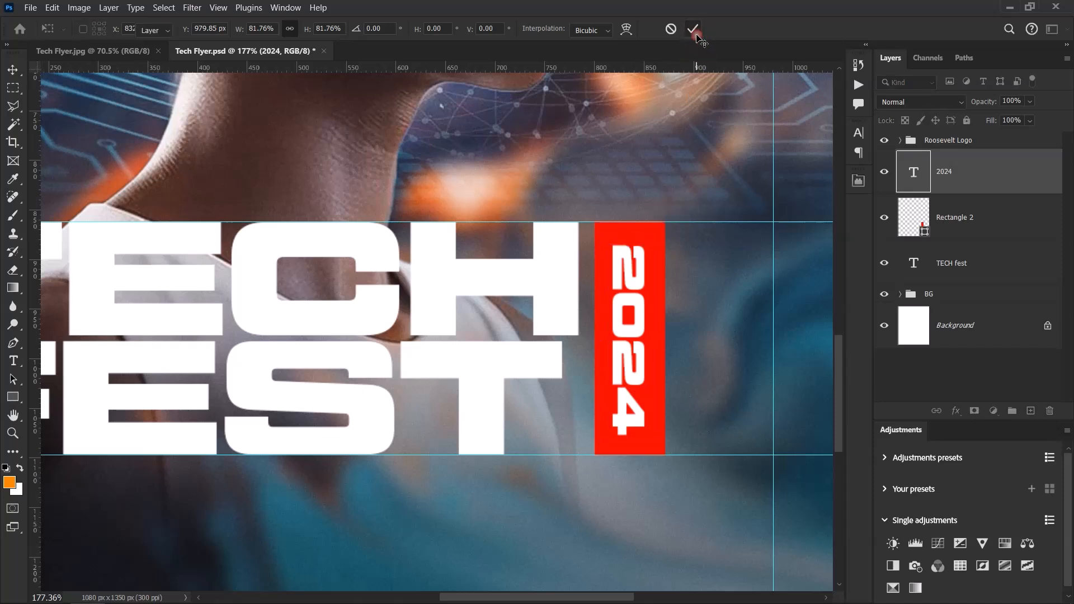
Set the 2024 text's tracking to 180 and align its horizontal and vertical centers with the red rectangle
left_click(860, 134)
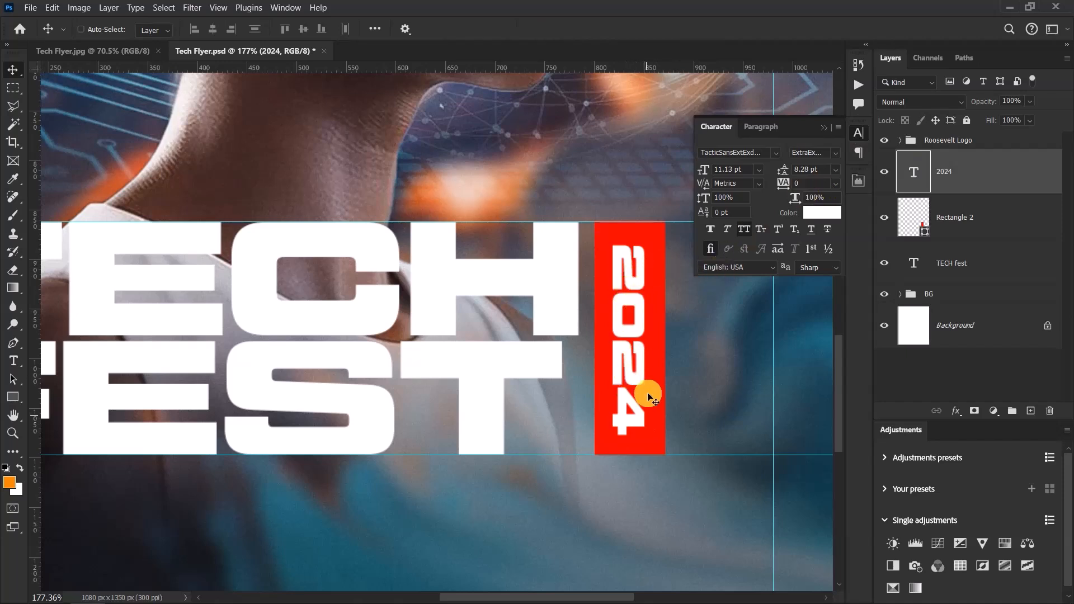
left_click_drag(783, 183, 790, 180)
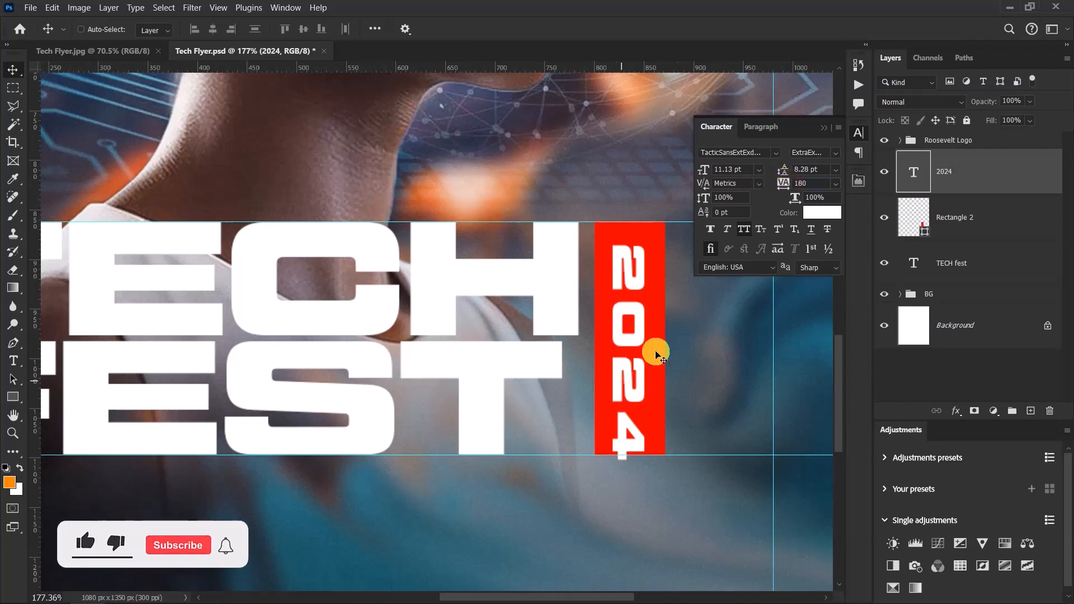
key("ctrl")
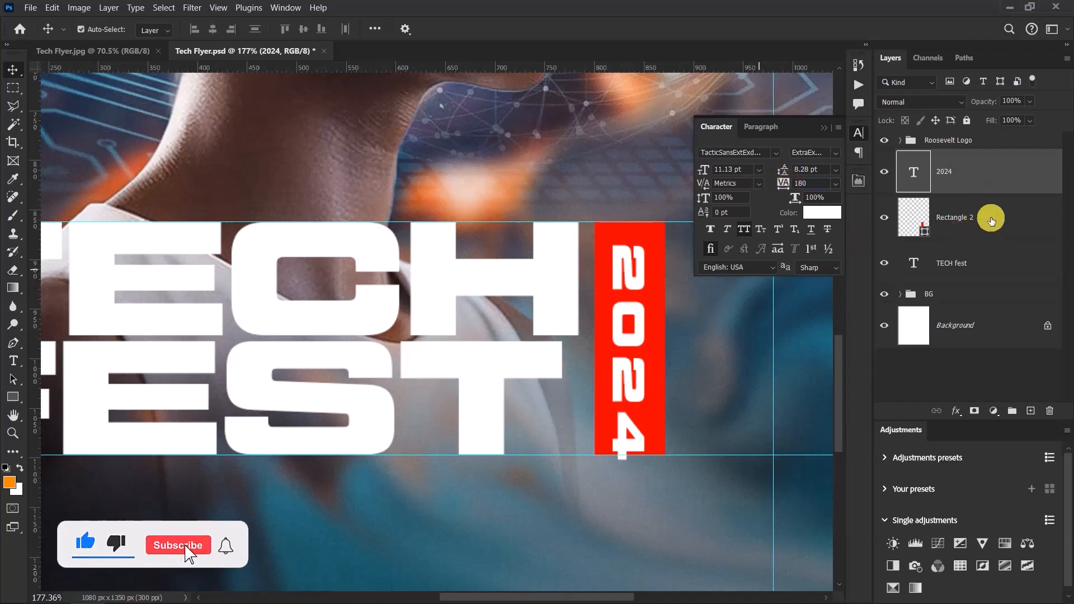
left_click(991, 221, "ctrl")
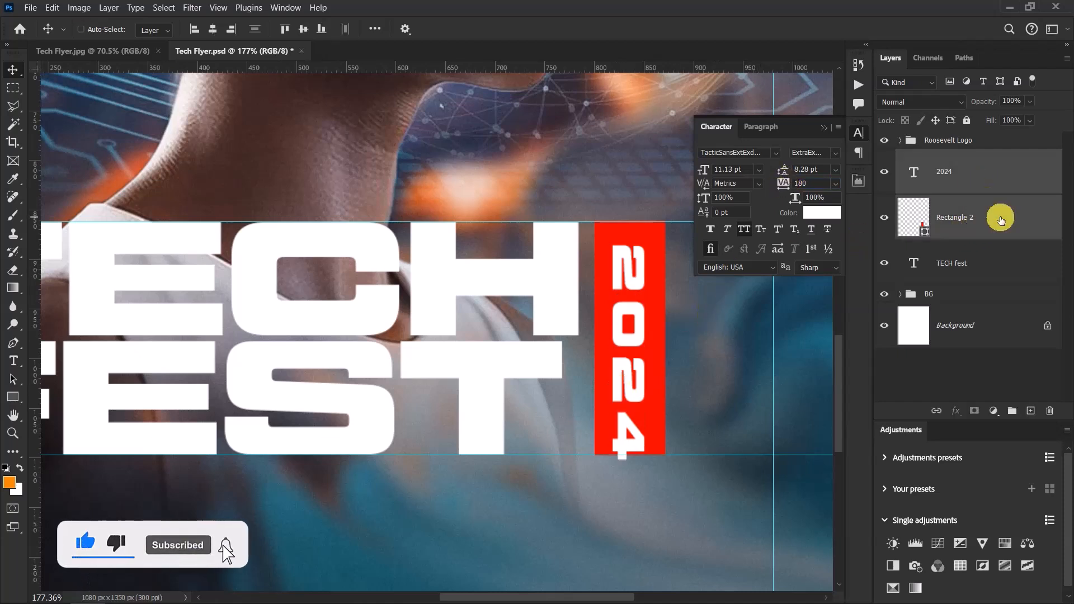
left_click(303, 29)
left_click(213, 30)
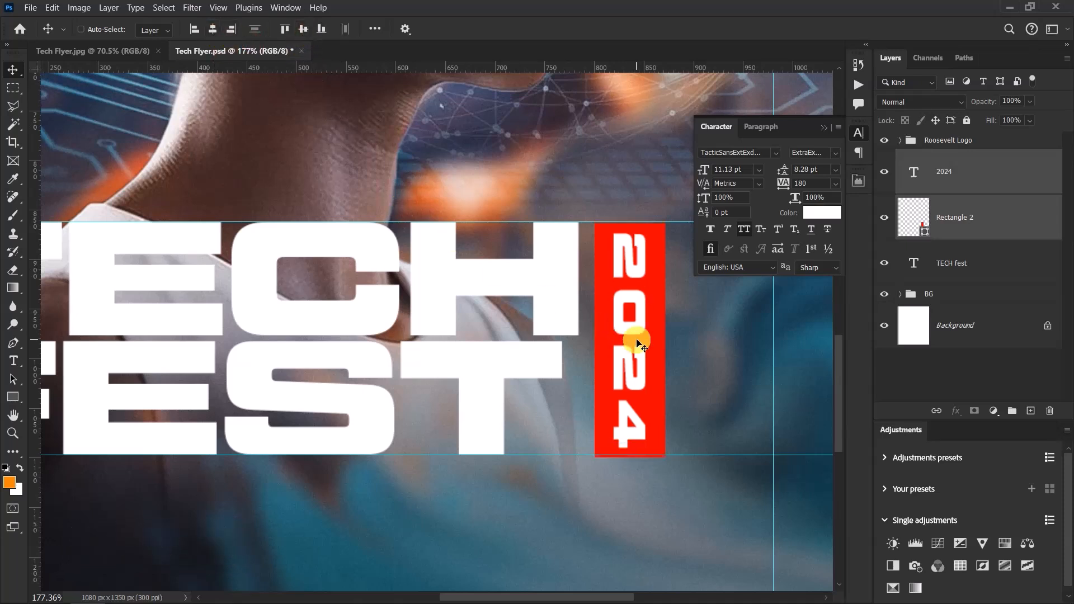
Scale only the 2024 text down around its center to about 97%
left_click(930, 209, "ctrl")
key("ctrl+t")
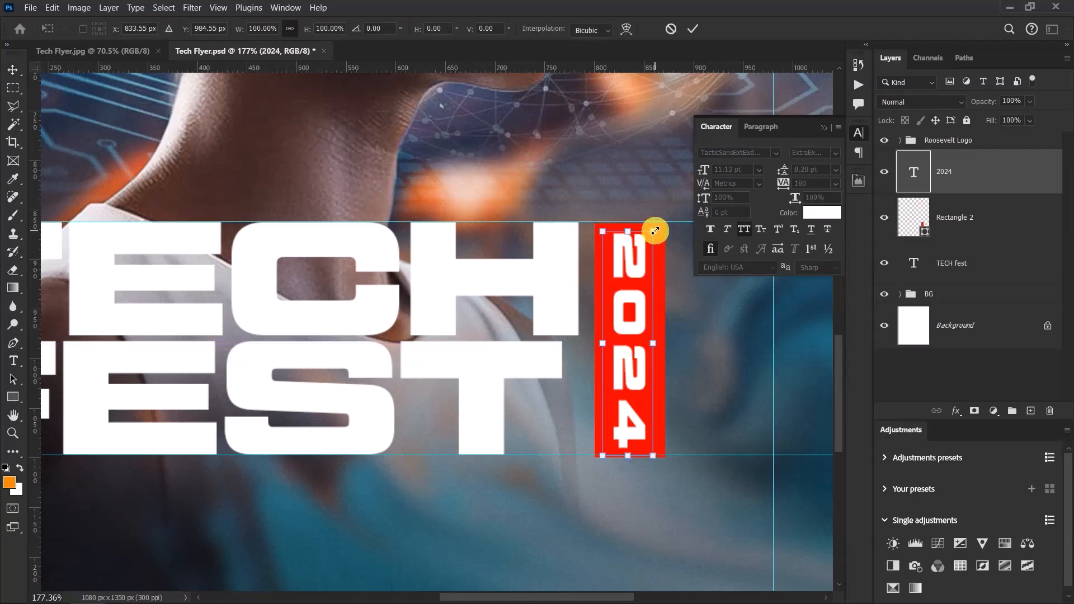
left_click_drag(654, 231, 651, 234)
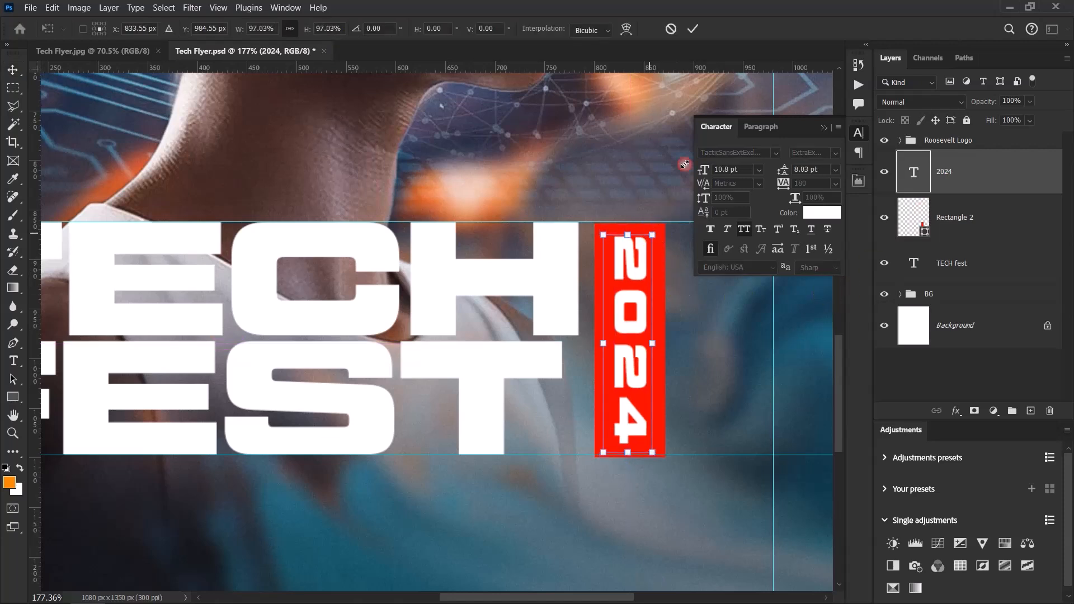
left_click(693, 29)
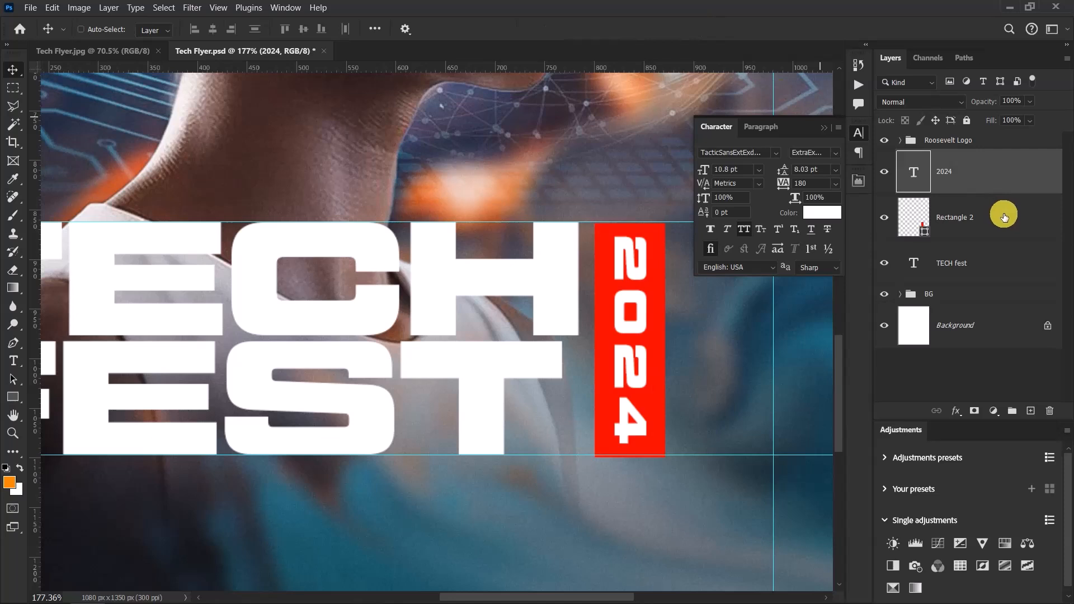
Group the 2024 text with the red rectangle and name the group 2024
left_click(1004, 217, "ctrl")
key("ctrl+g")
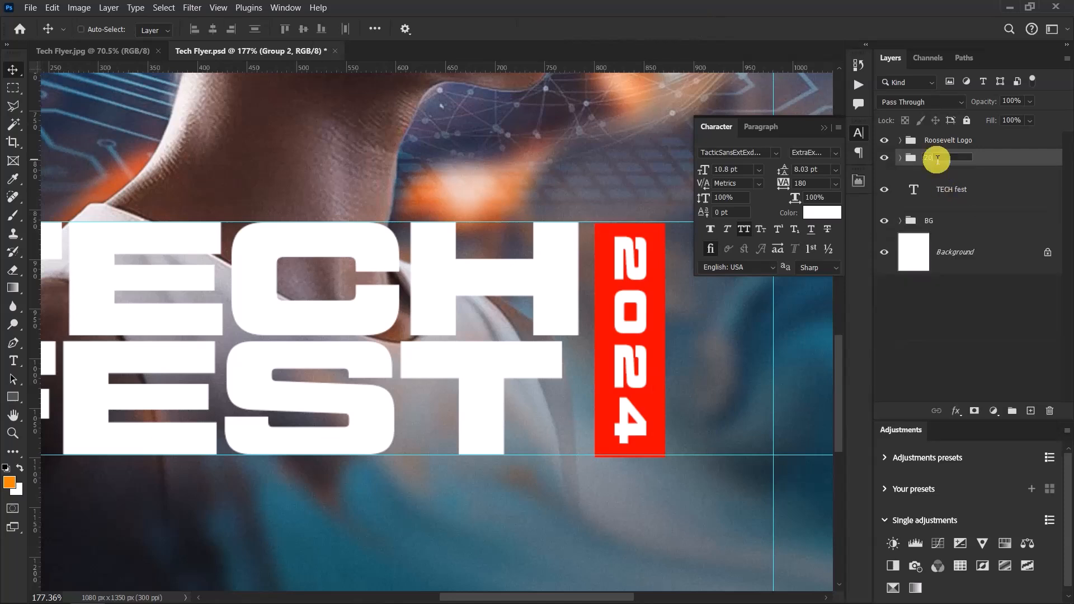
left_click(1004, 163)
Group the 2024 group with the TECH FEST text layer and name the new group MT
left_click(994, 188)
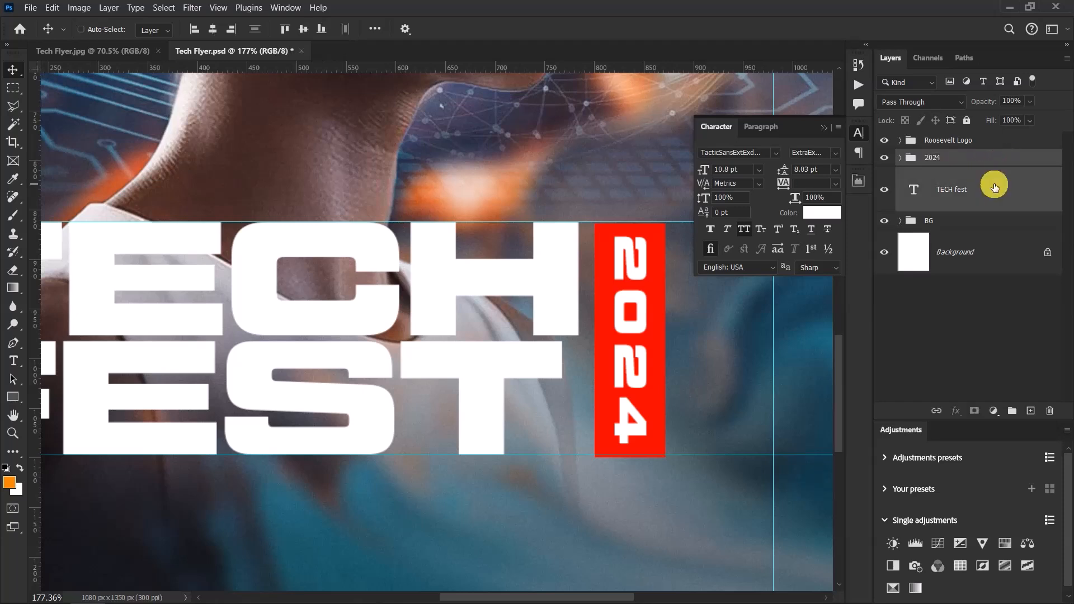
key("ctrl+g")
left_click(942, 157)
type("MT")
key("Return")
Preview the flyer with the MT group hidden and shown again, and center the group horizontally on the whole canvas
key("ctrl+0")
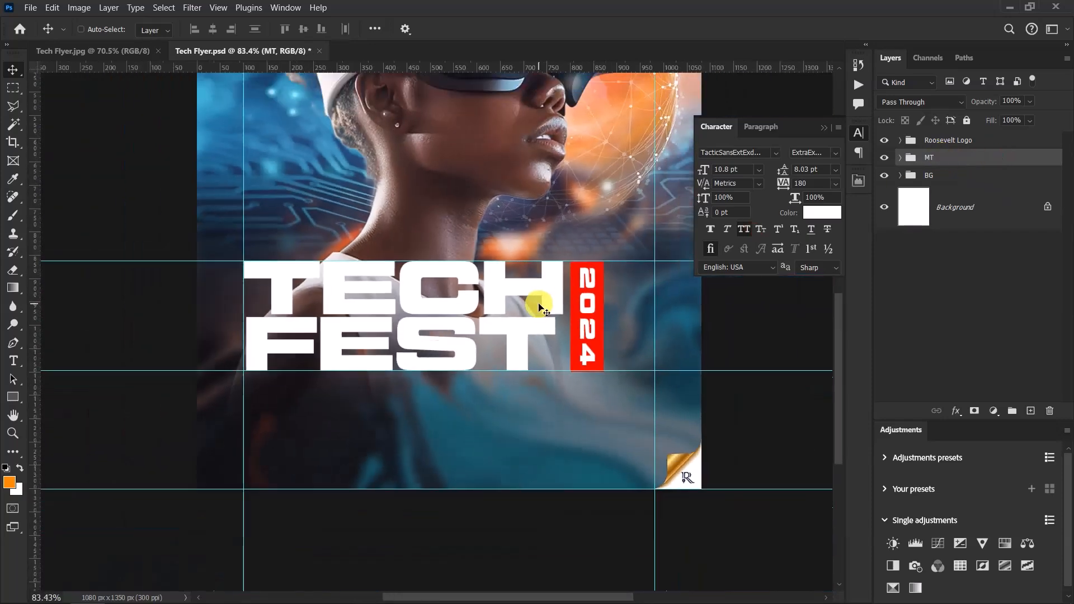
left_click(885, 158)
left_click(885, 158)
key("ctrl+0")
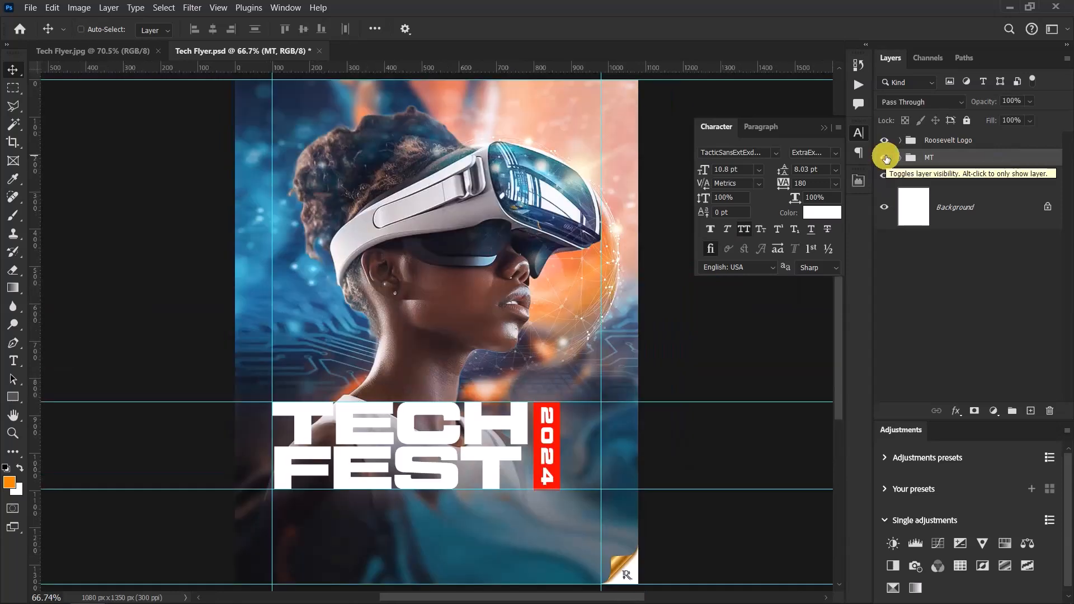
key("ctrl+a")
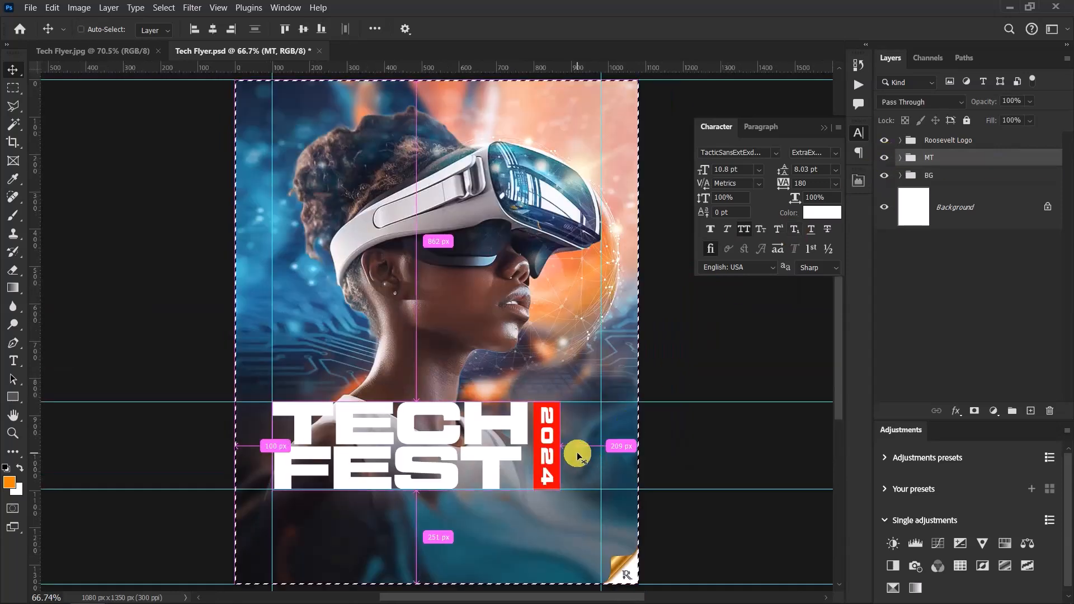
left_click(213, 31)
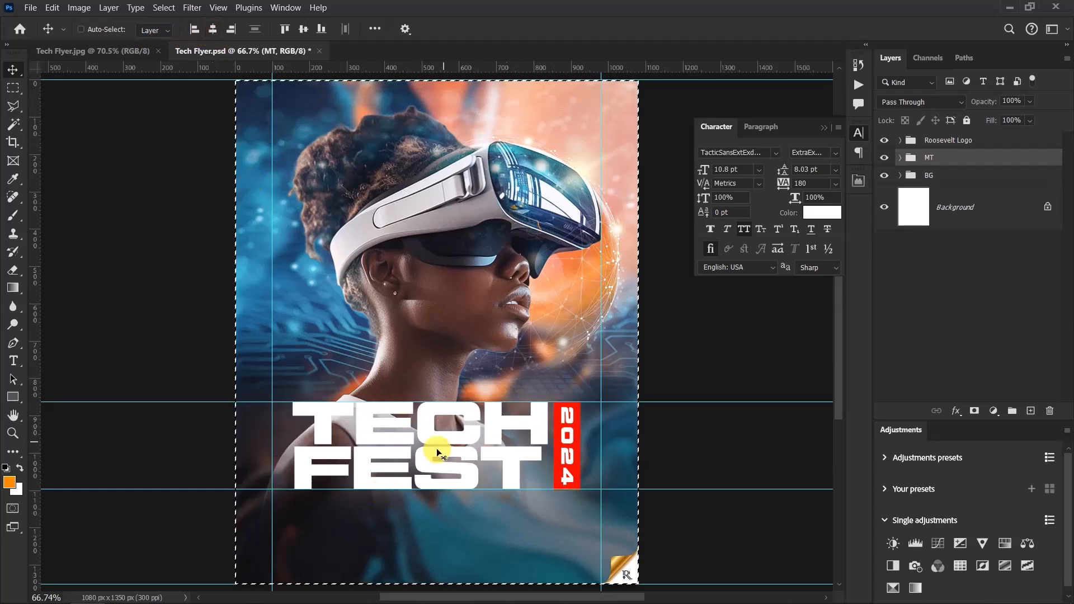
scroll(415, 538, "up", 2)
scroll(376, 410, "down", 1)
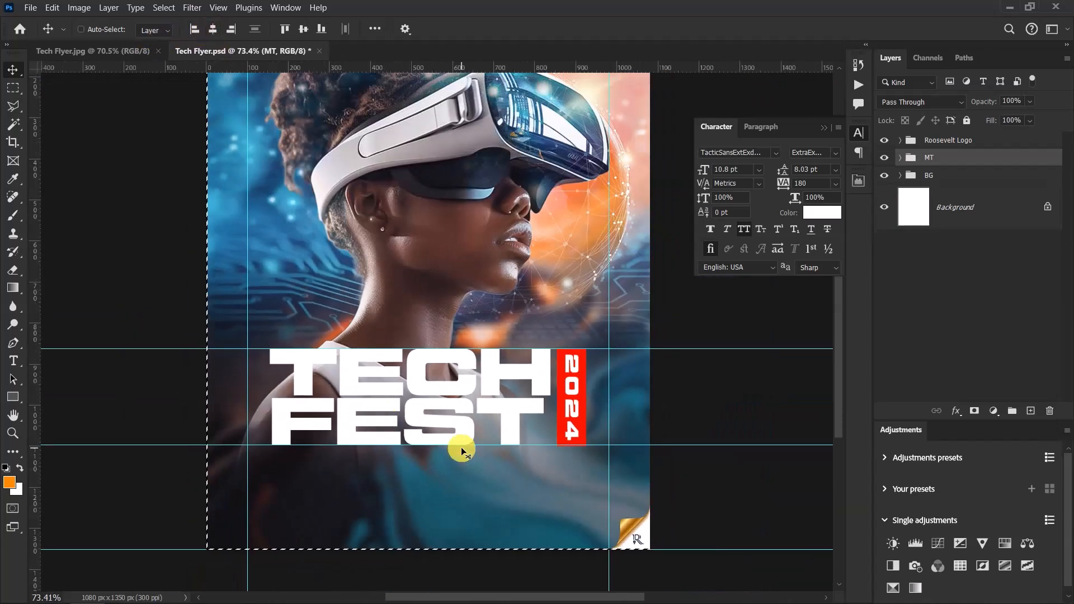
Clear the canvas selection and scale the MT title group up around its center to about 105%
key("ctrl+d")
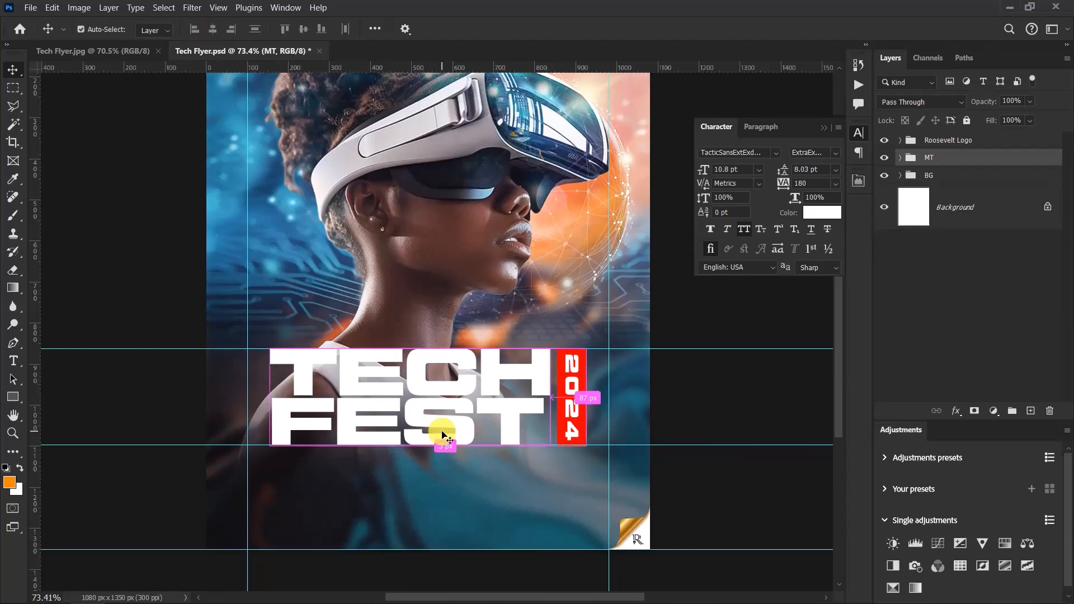
scroll(442, 435, "down", 1)
scroll(431, 468, "up", 3)
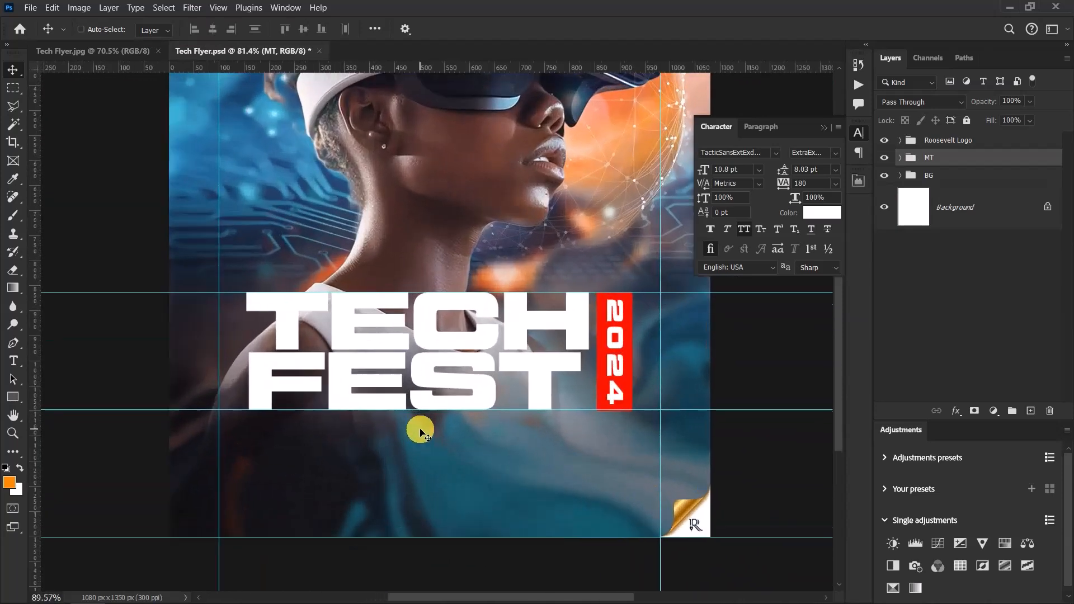
key("ctrl+t")
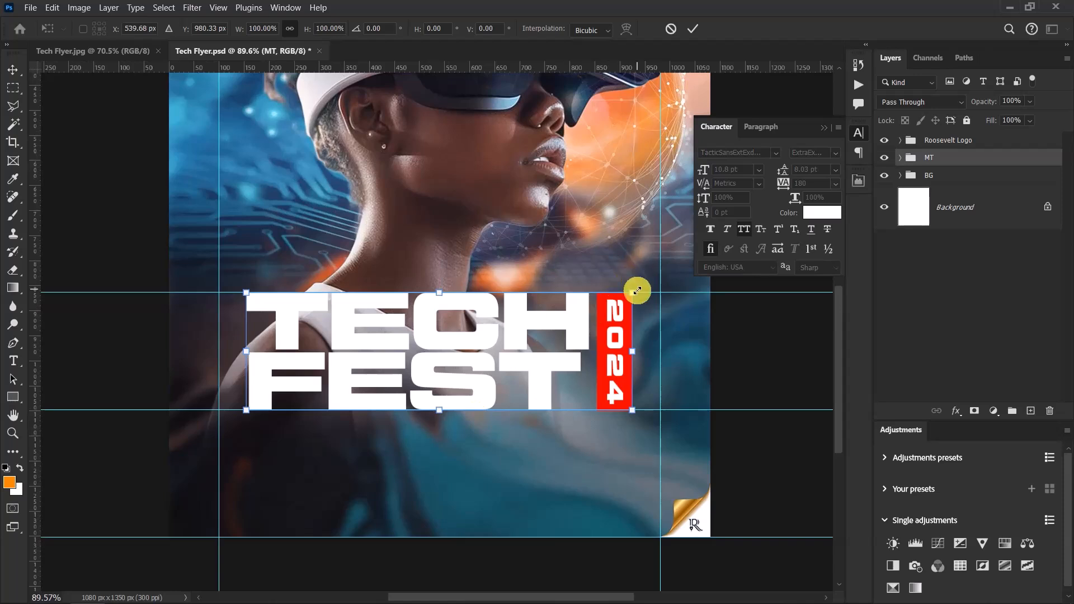
left_click_drag(636, 292, 645, 286)
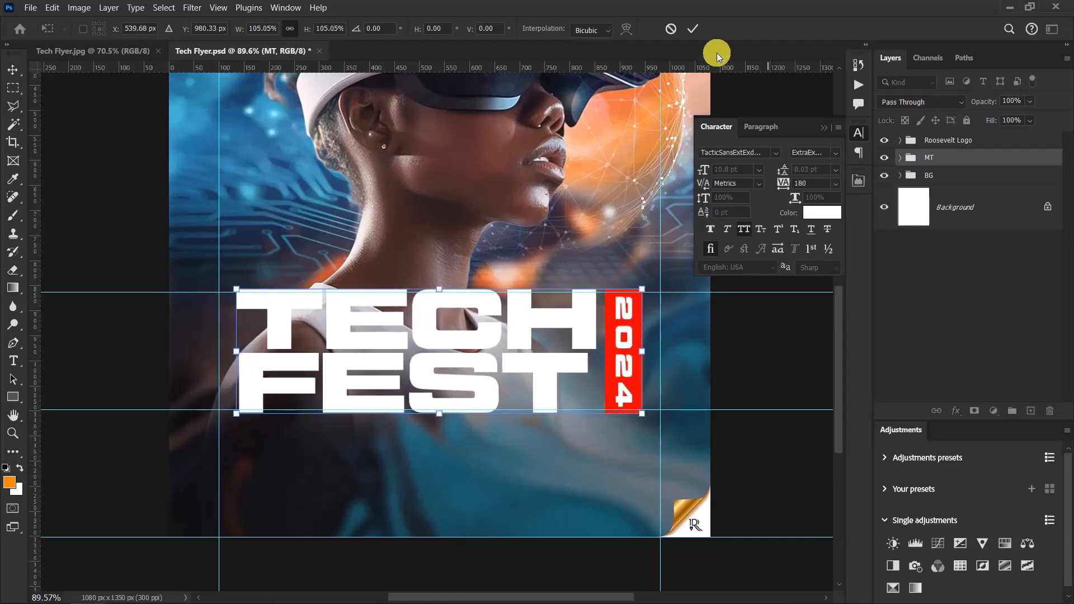
left_click(692, 28)
Move the MT group up about 60 px and remove the two horizontal guides around the title
key("shift+Up")
key("shift+Up")
key("shift+Up")
key("shift+Up")
key("shift+Up")
key("shift+Up")
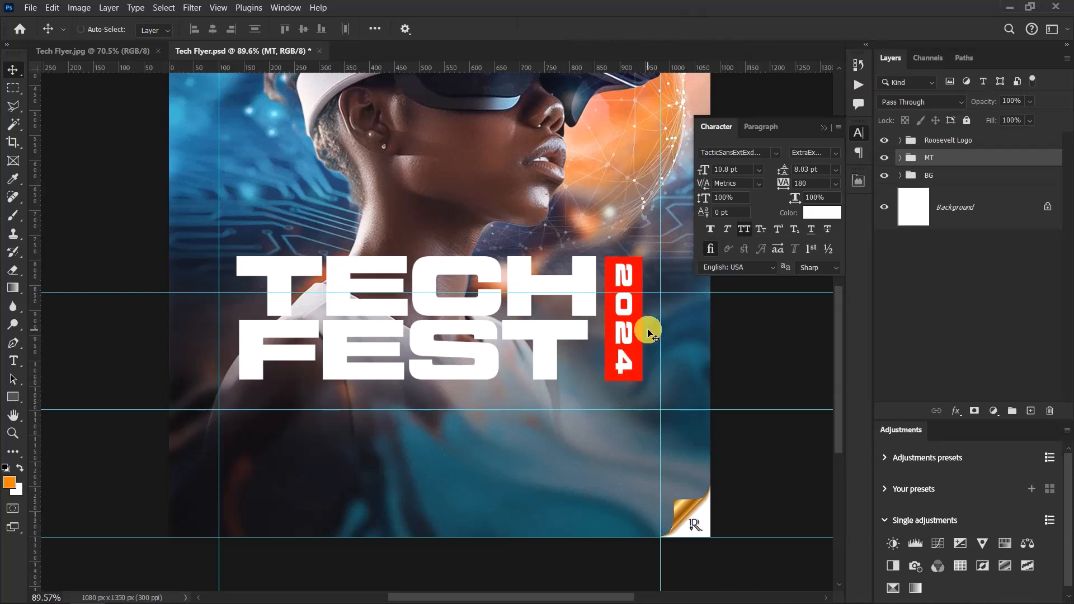
left_click_drag(680, 2, 661, 4)
scroll(492, 386, "down", 5)
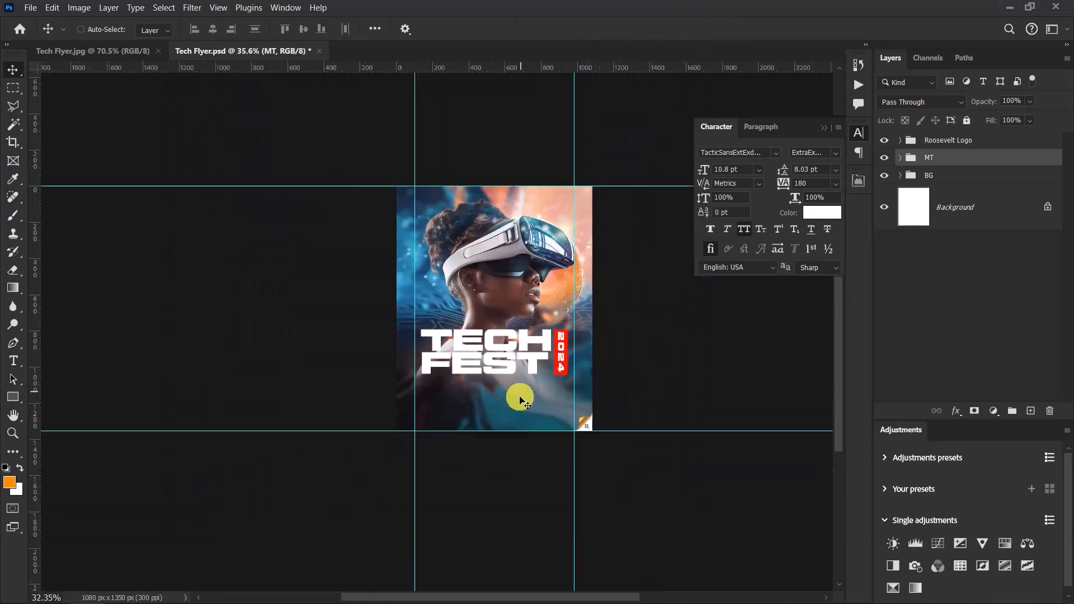
scroll(492, 386, "up", 3)
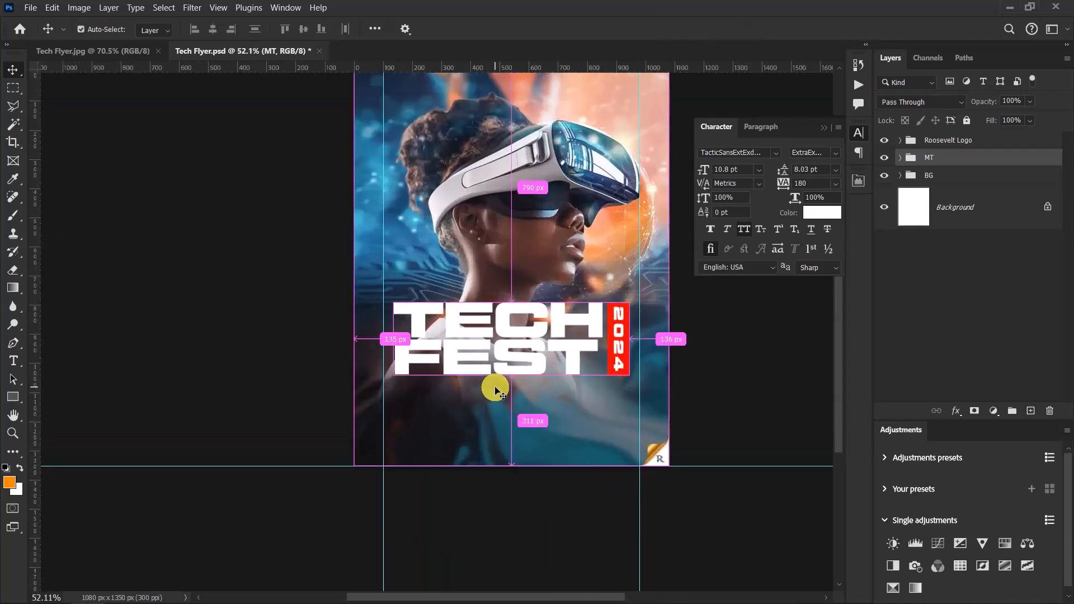
key("ctrl+plus")
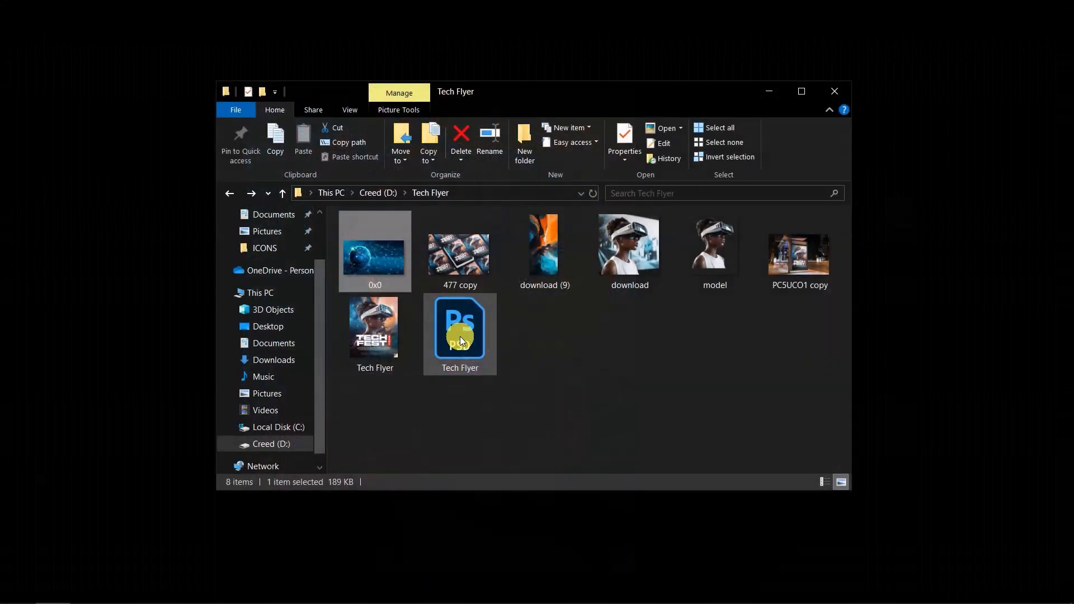
key("alt+Tab")
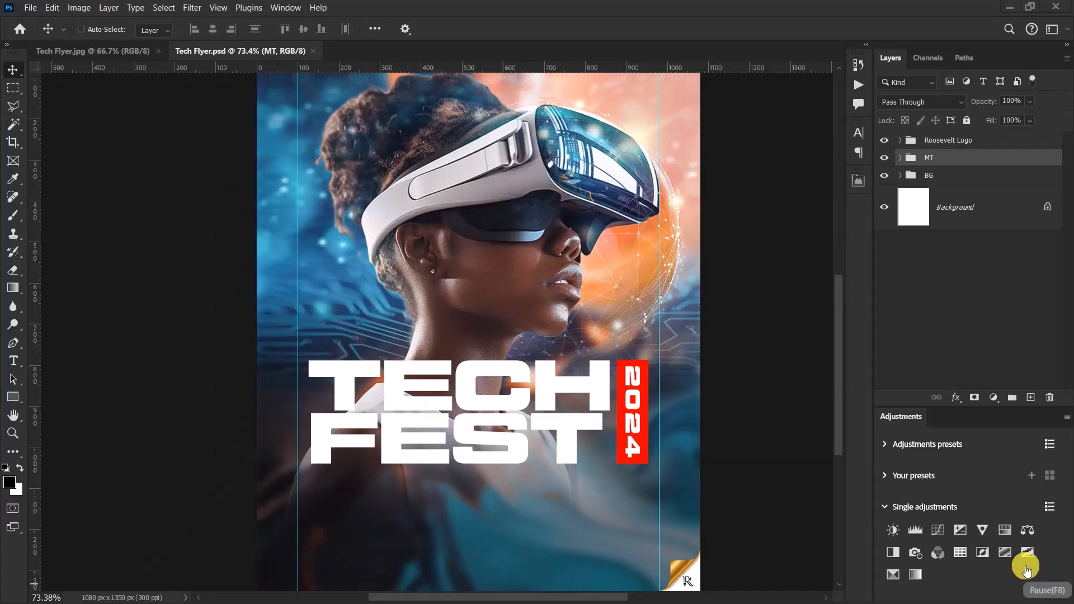
left_click(1026, 567)
scroll(570, 479, "down", 3)
scroll(568, 479, "up", 3)
scroll(566, 481, "up", 1)
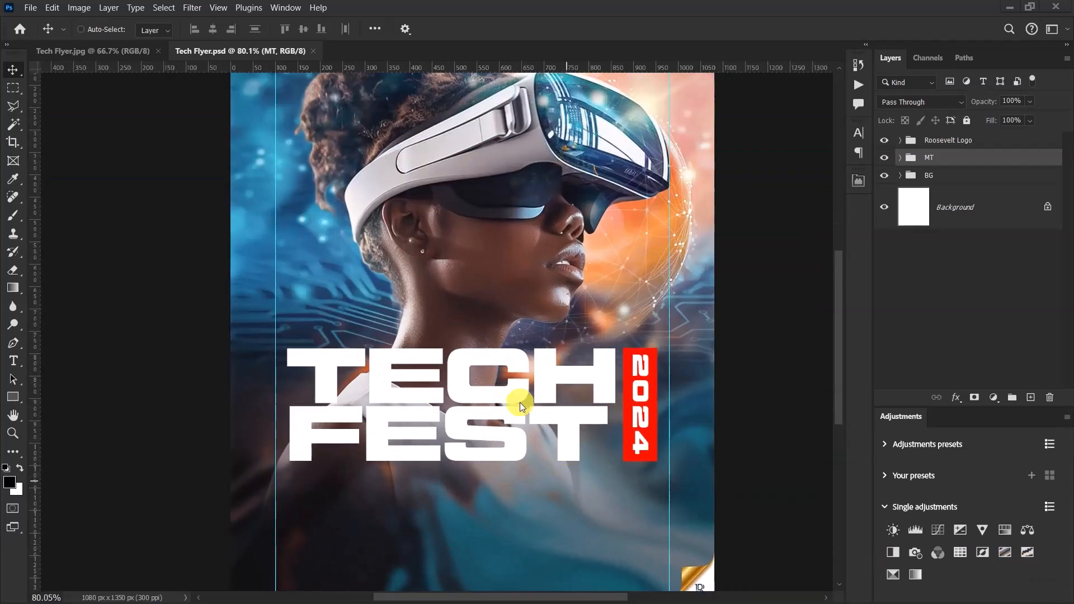
scroll(519, 401, "down", 4)
scroll(518, 448, "up", 6)
scroll(518, 456, "up", 2)
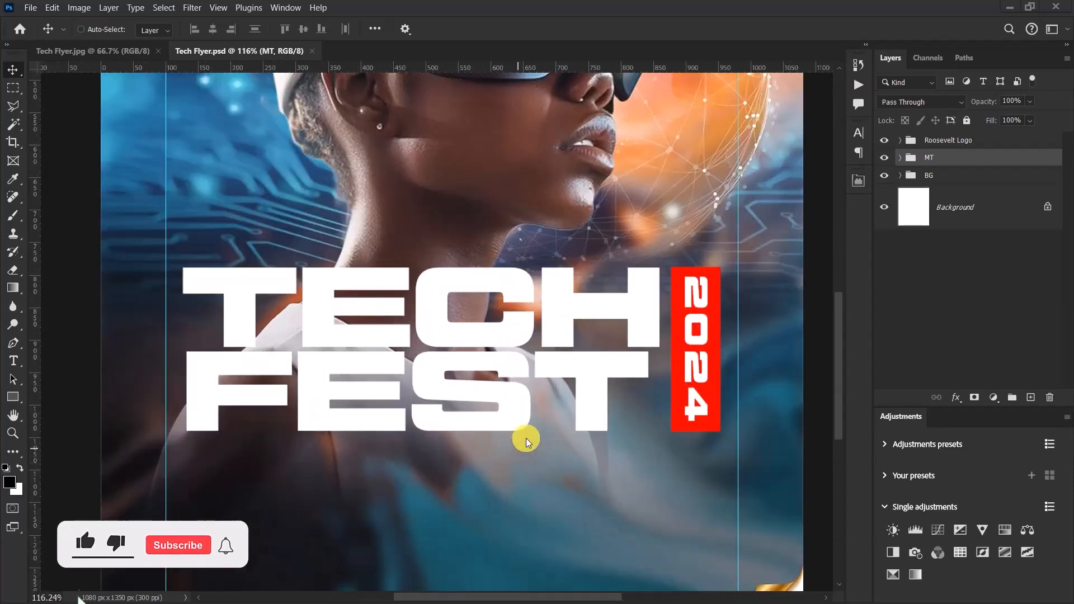
scroll(569, 374, "down", 1)
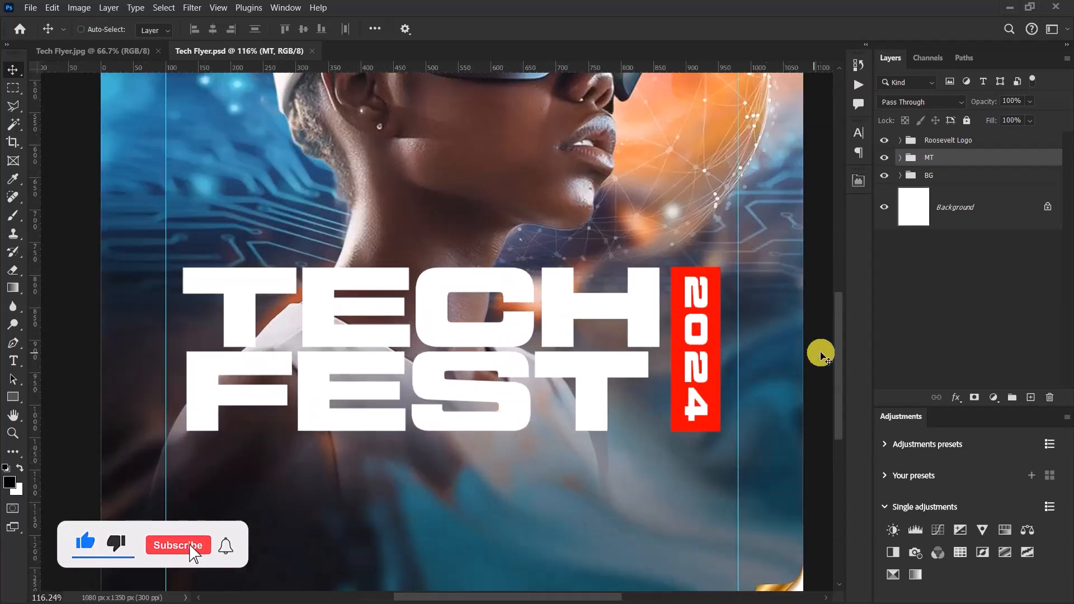
scroll(548, 435, "down", 1)
scroll(532, 447, "down", 1)
scroll(492, 460, "down", 1)
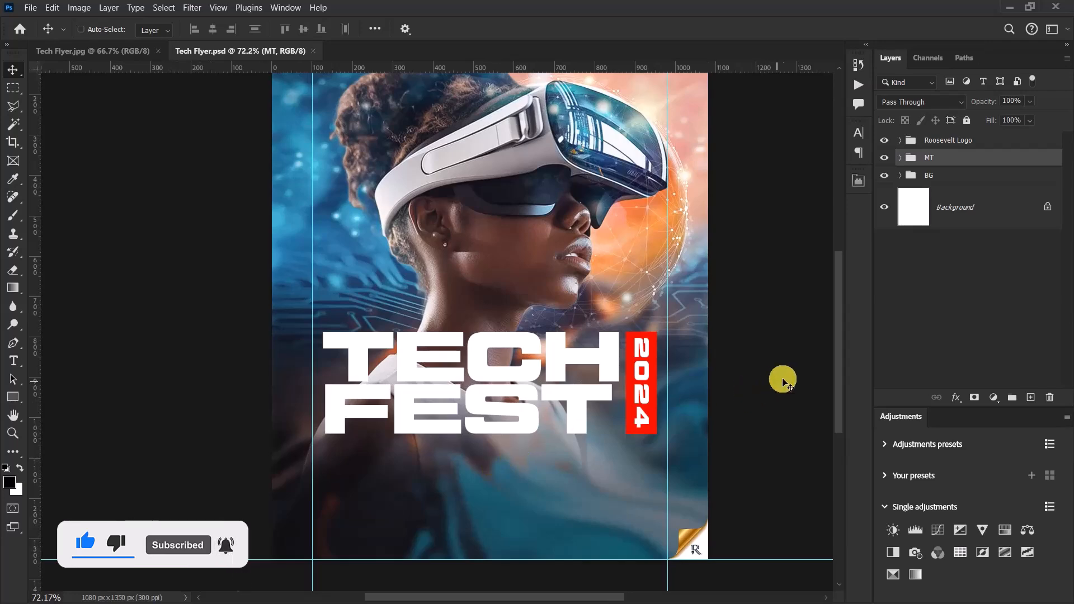
left_click_drag(834, 368, 838, 380)
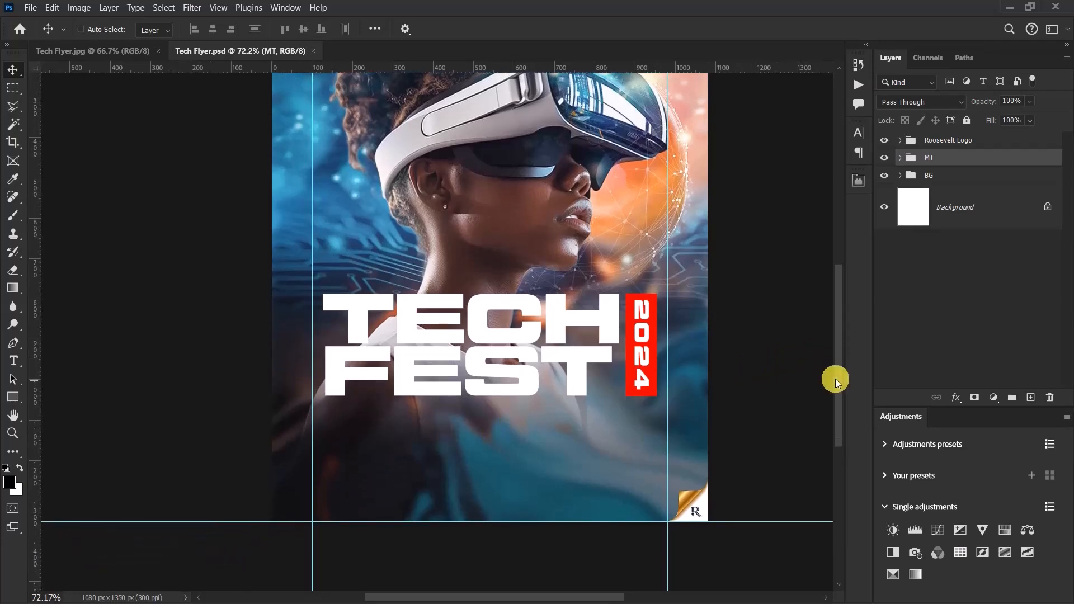
Switch to the browser's lorem-ipsum.pdf, copy the opening text through "velit imperdiet egestas.", and return to the flyer
key("alt+Tab")
left_click(621, 396)
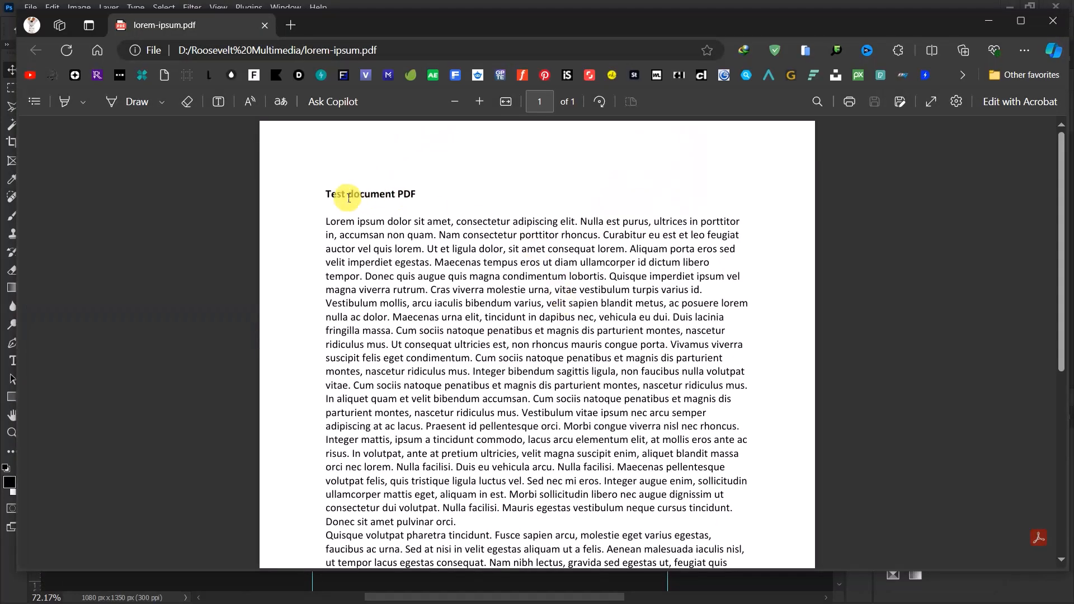
left_click_drag(333, 223, 428, 260)
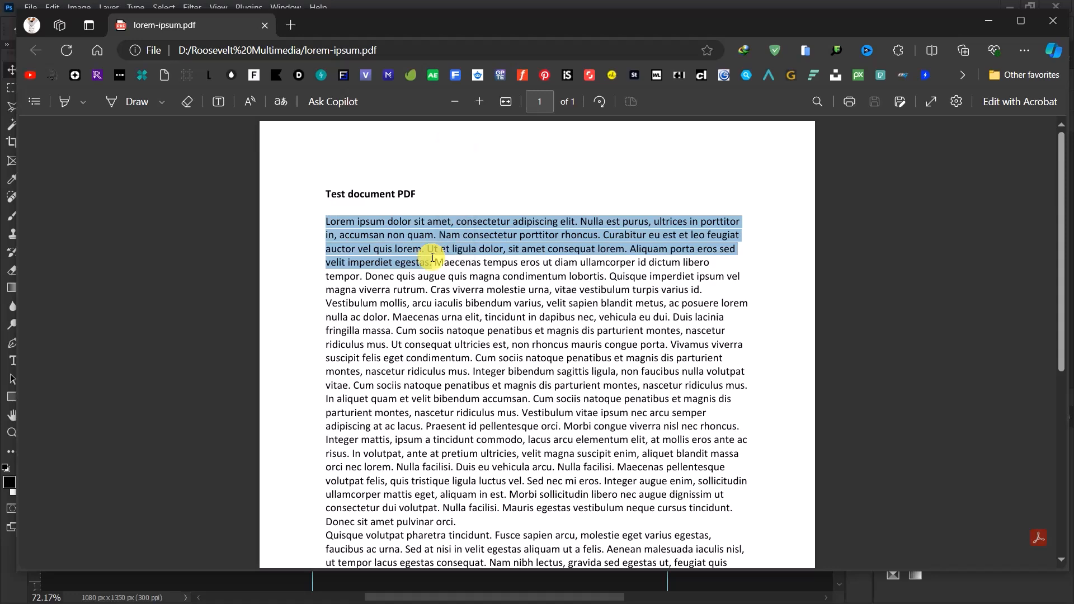
left_click(989, 21)
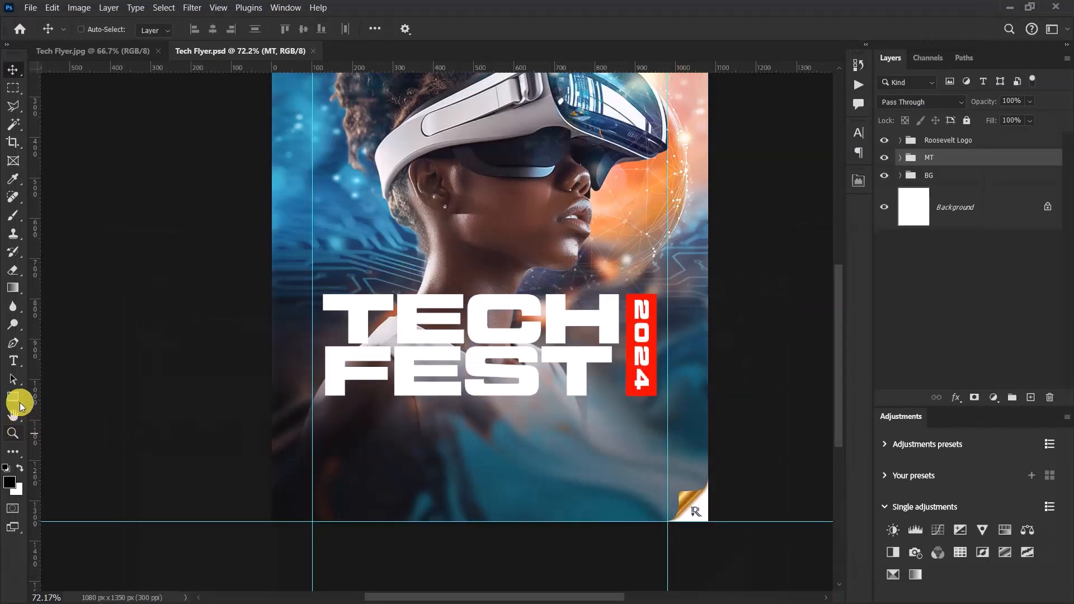
Create a paragraph text box below FEST spanning the title's width and paste the copied lorem ipsum text into it
left_click(13, 360)
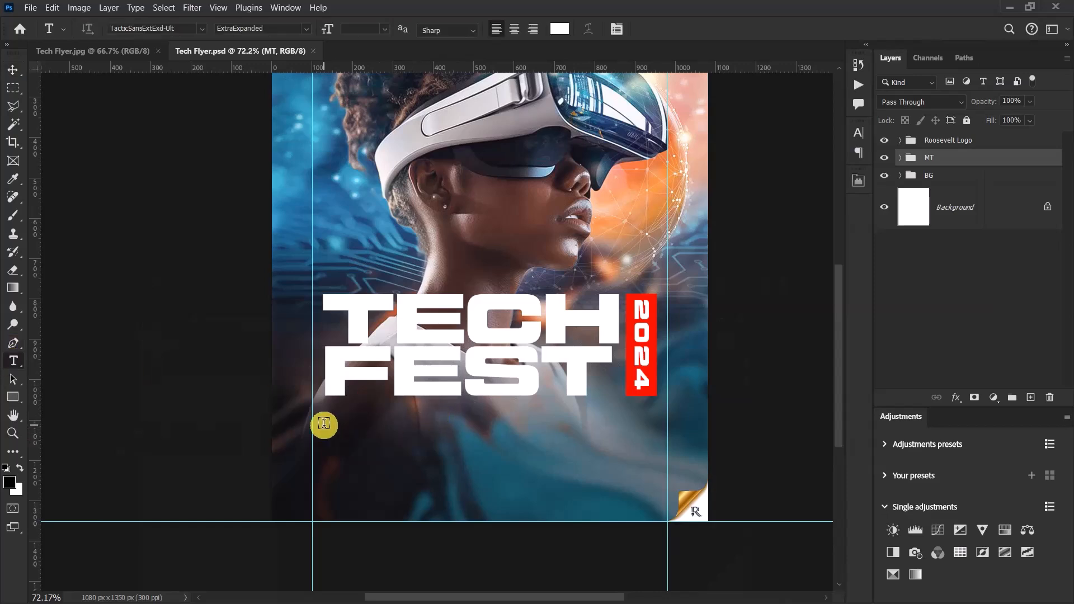
left_click_drag(328, 412, 656, 499)
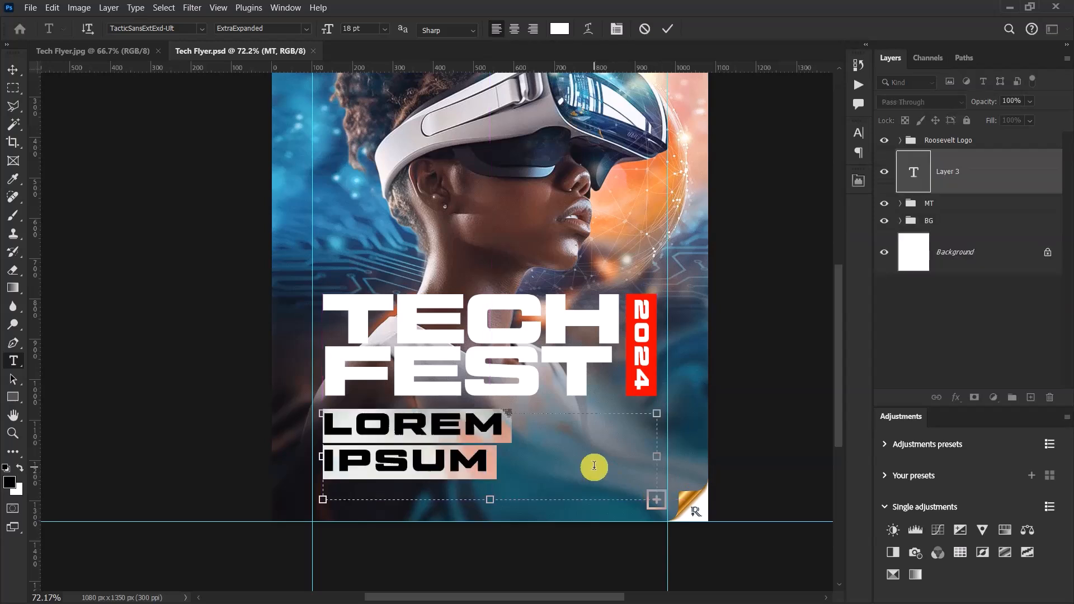
left_click(595, 467)
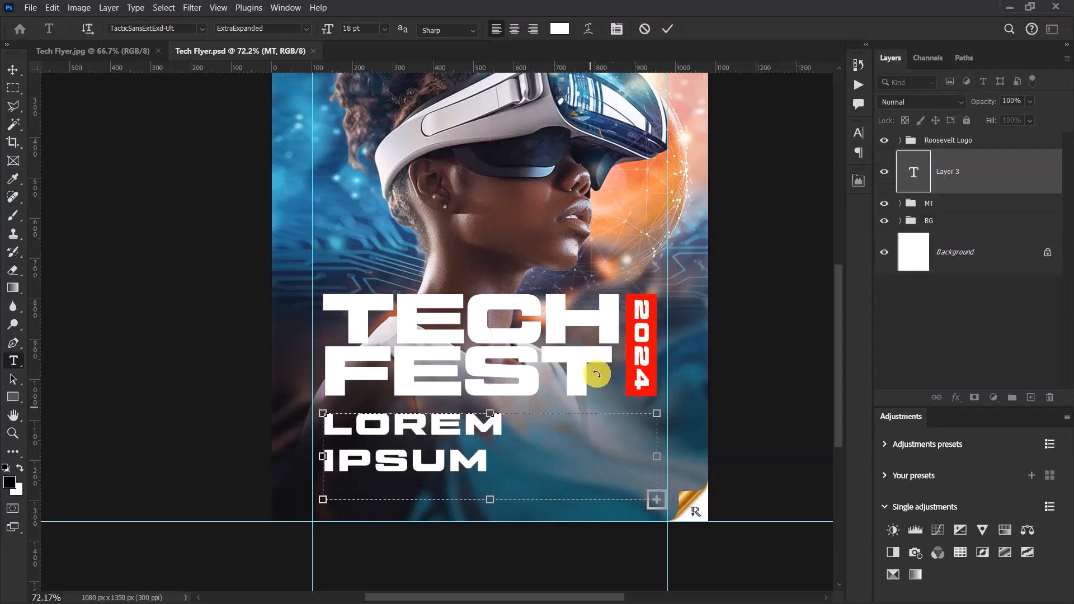
left_click(667, 29)
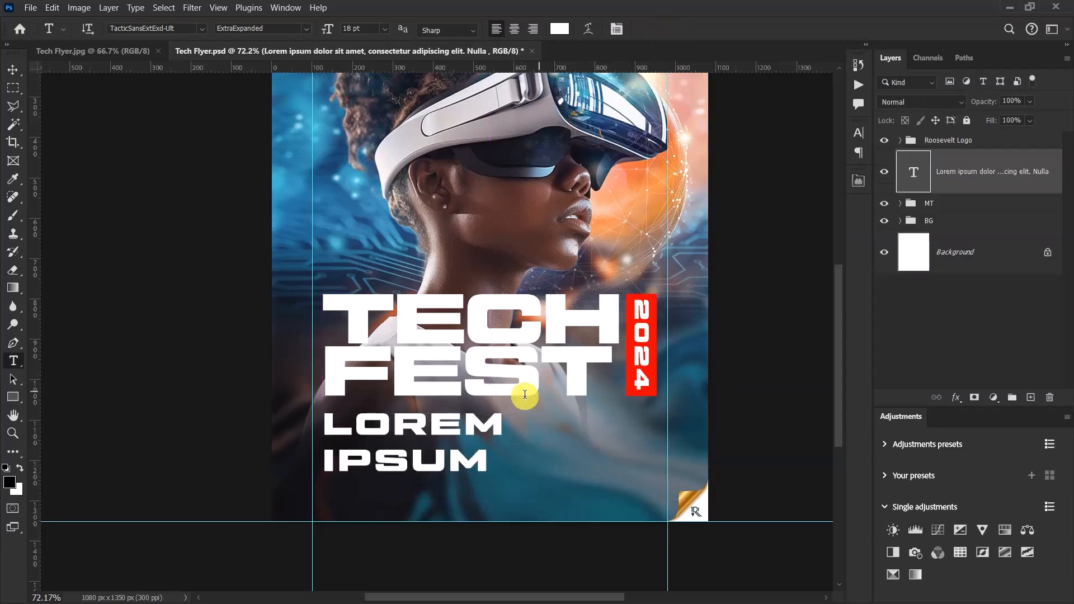
Temporarily hide the lorem ipsum layer and place vertical guides at the left edge of TECH and the right edge of the red rectangle
left_click(883, 173)
left_click(14, 70)
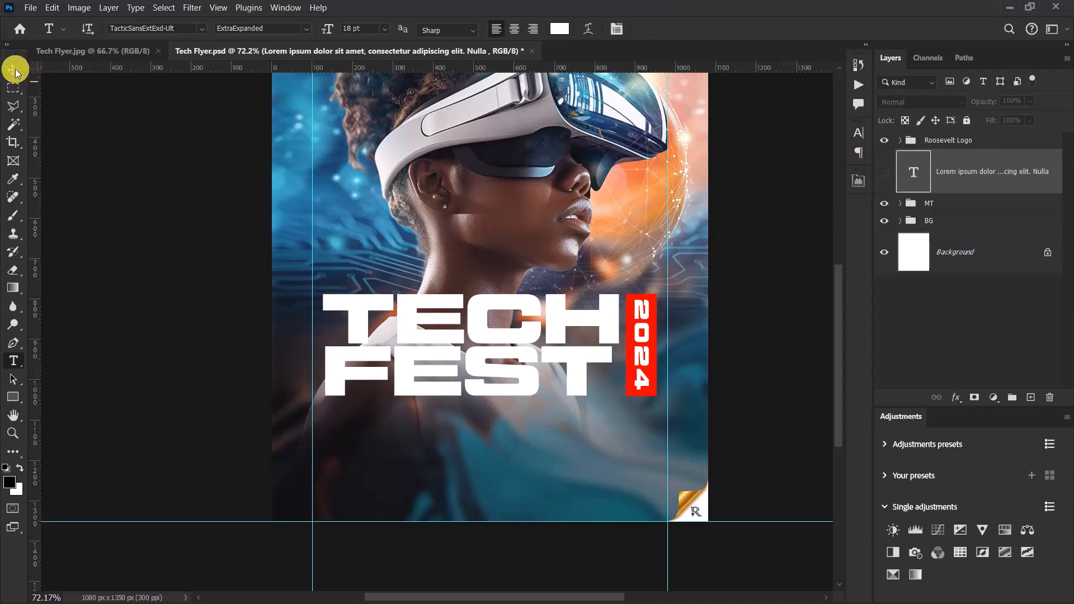
scroll(479, 387, "up", 1)
scroll(480, 388, "up", 3)
left_click_drag(35, 371, 168, 265)
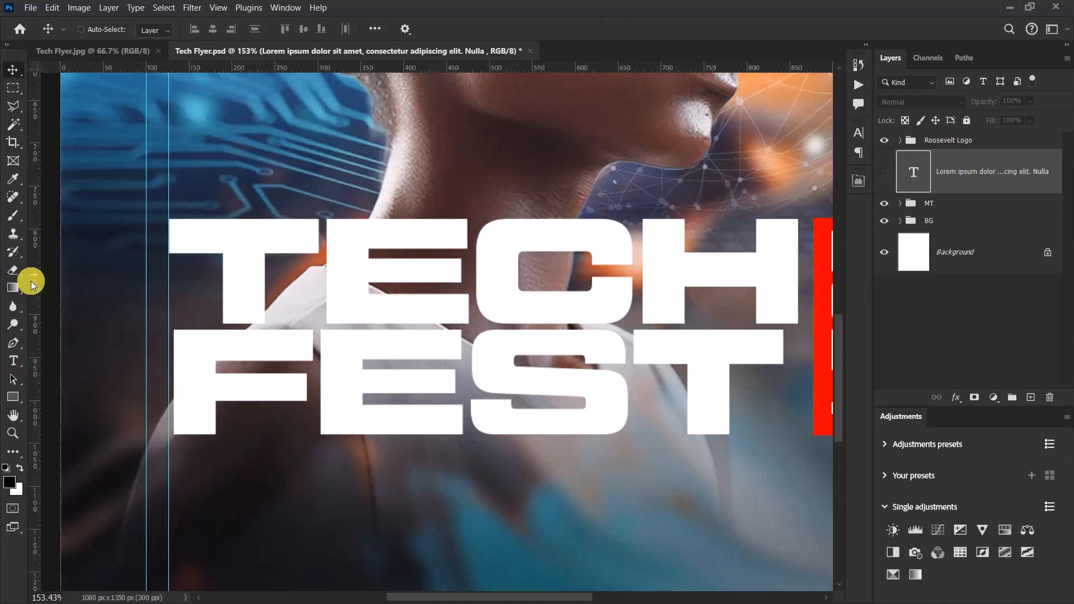
left_click_drag(472, 597, 542, 596)
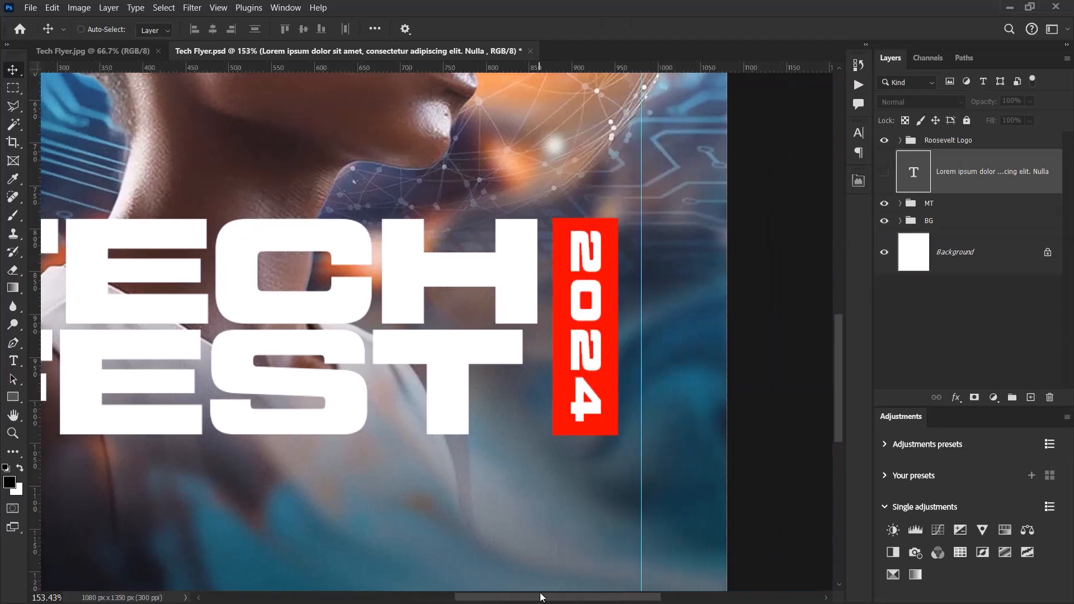
left_click_drag(28, 302, 614, 299)
scroll(613, 300, "down", 15)
scroll(552, 347, "up", 11)
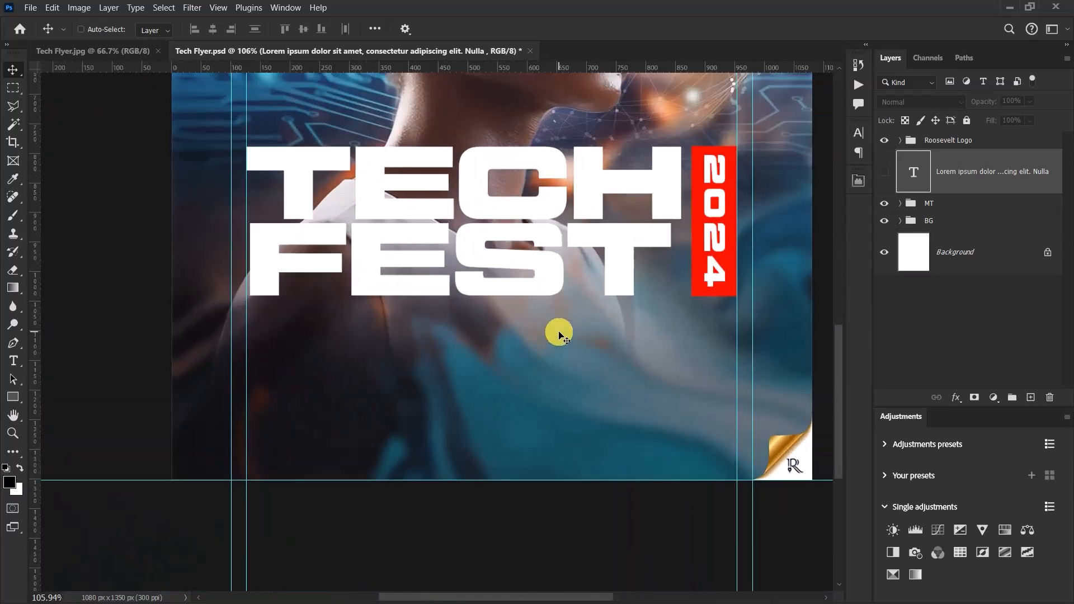
left_click(884, 171)
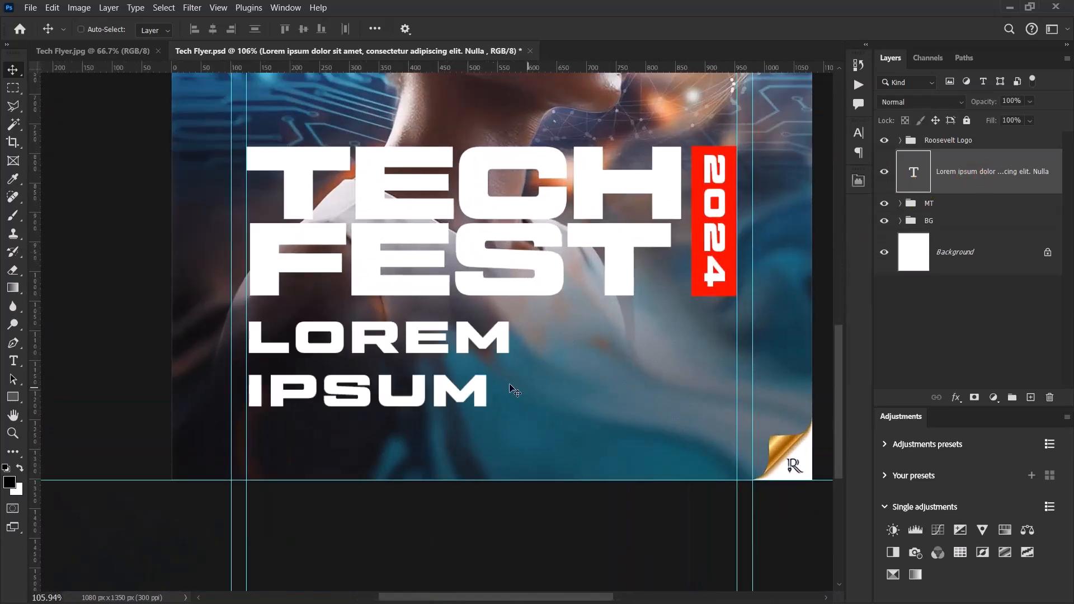
Change the lorem ipsum paragraph's font to Montserrat Regular
left_click(859, 133)
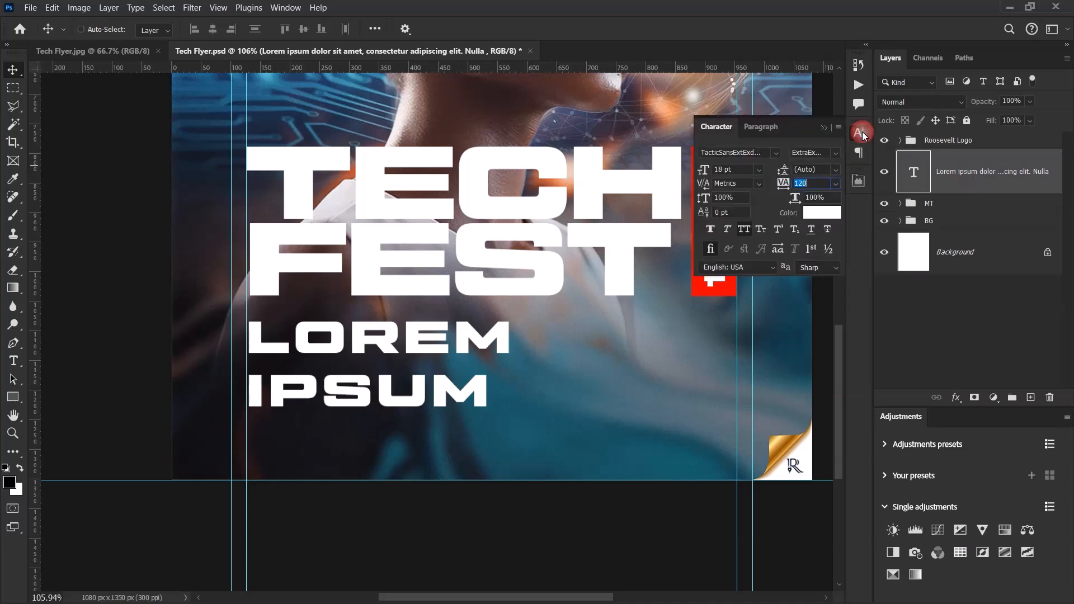
left_click(768, 149)
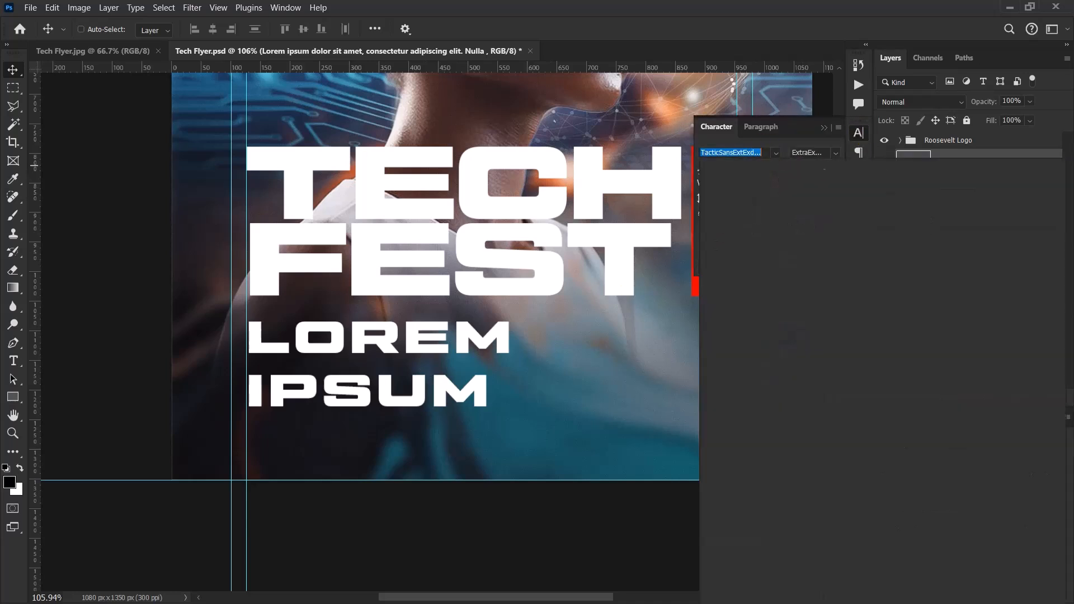
type("mot")
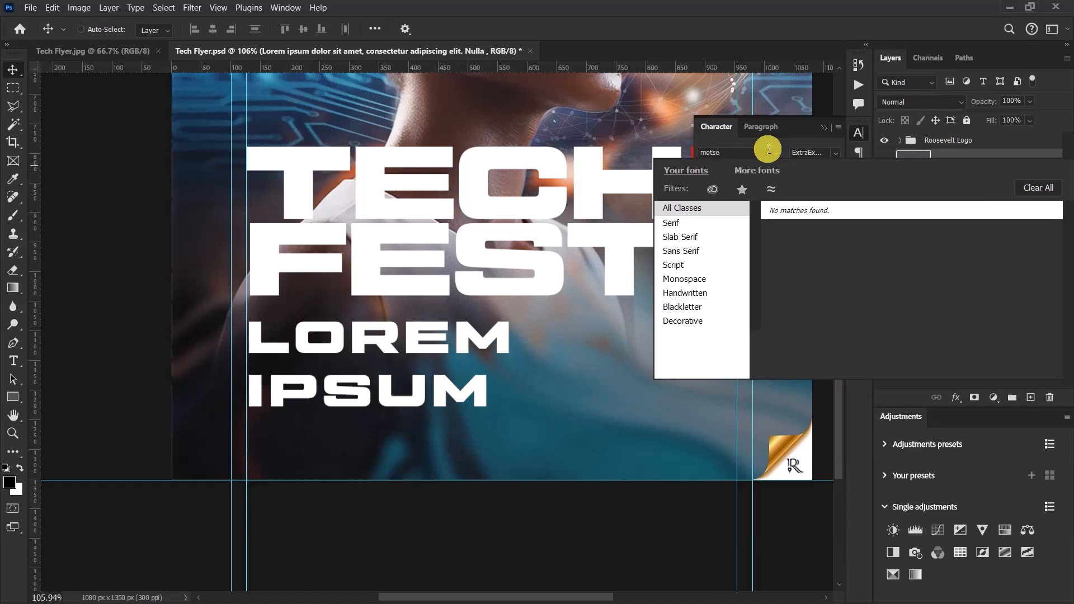
type("se")
key("BackSpace")
key("BackSpace")
key("BackSpace")
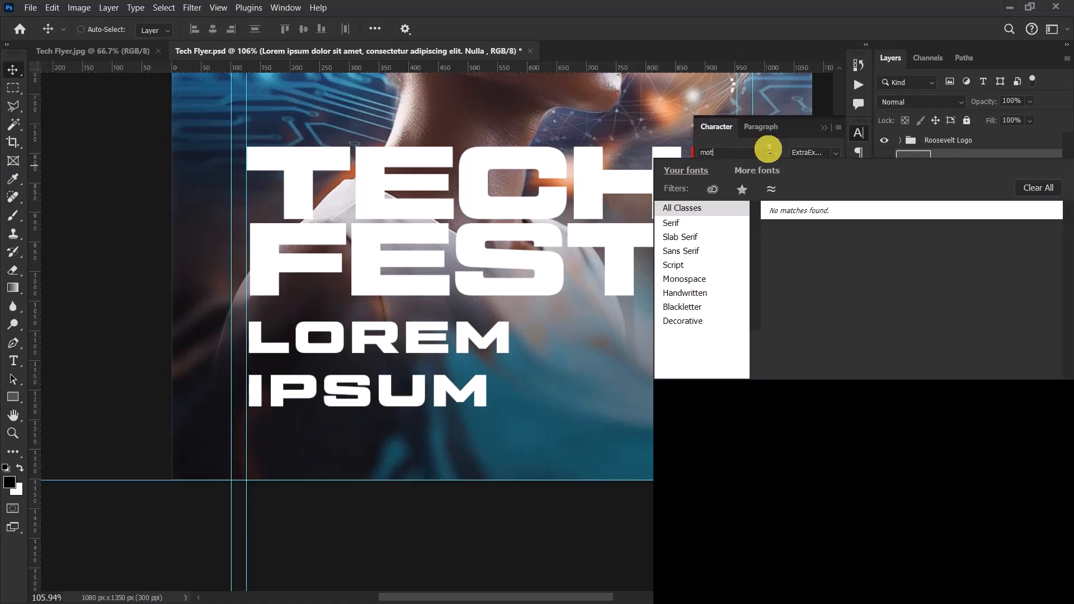
type("n")
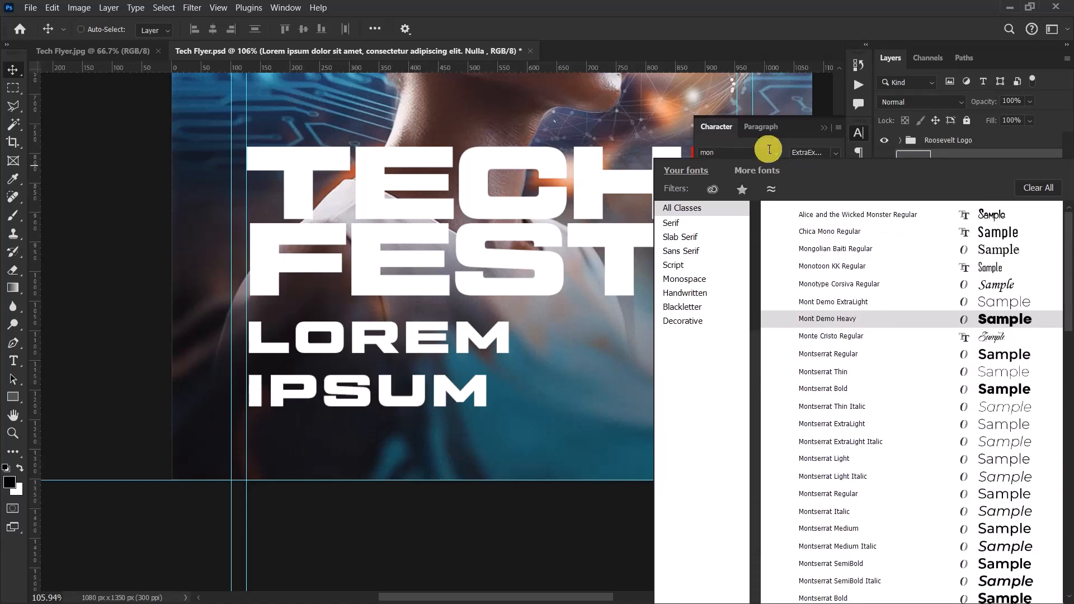
type("tserrat")
left_click(827, 214)
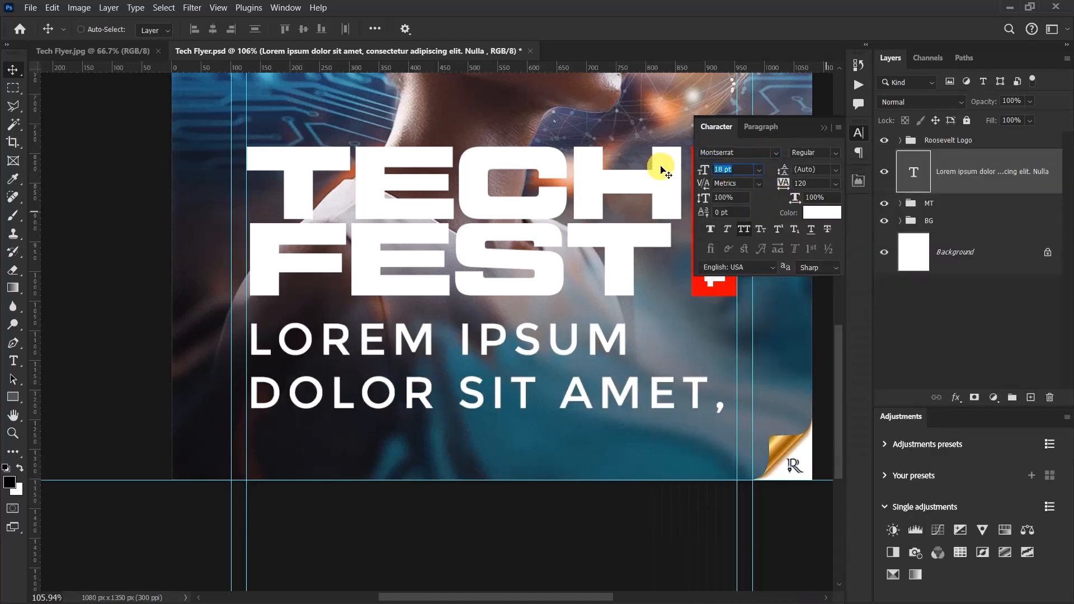
Set the lorem ipsum paragraph's font size to 5 pt and its tracking to -50
type("5")
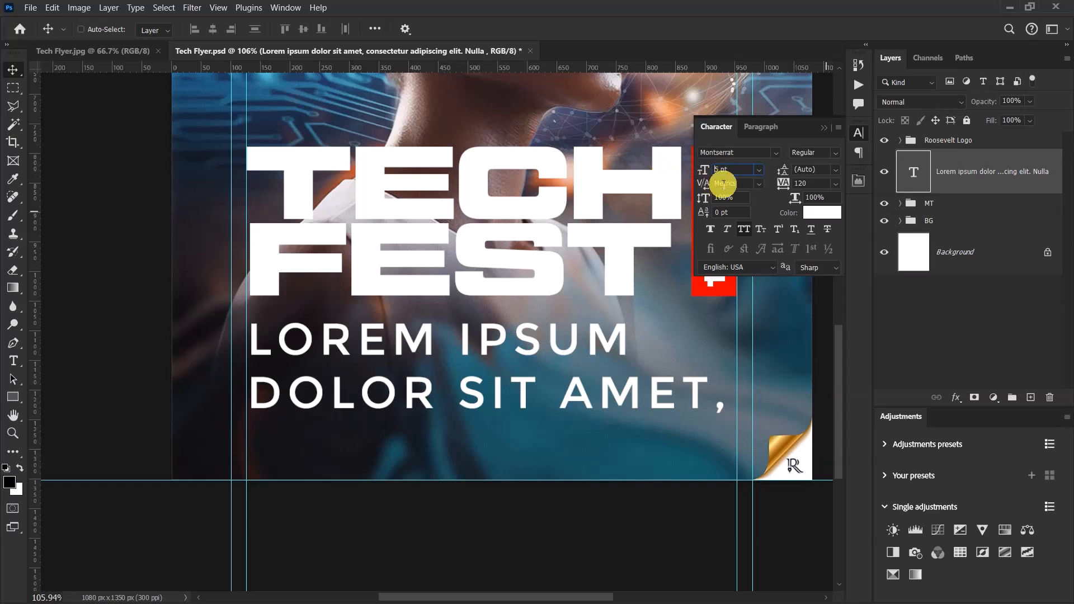
key("Return")
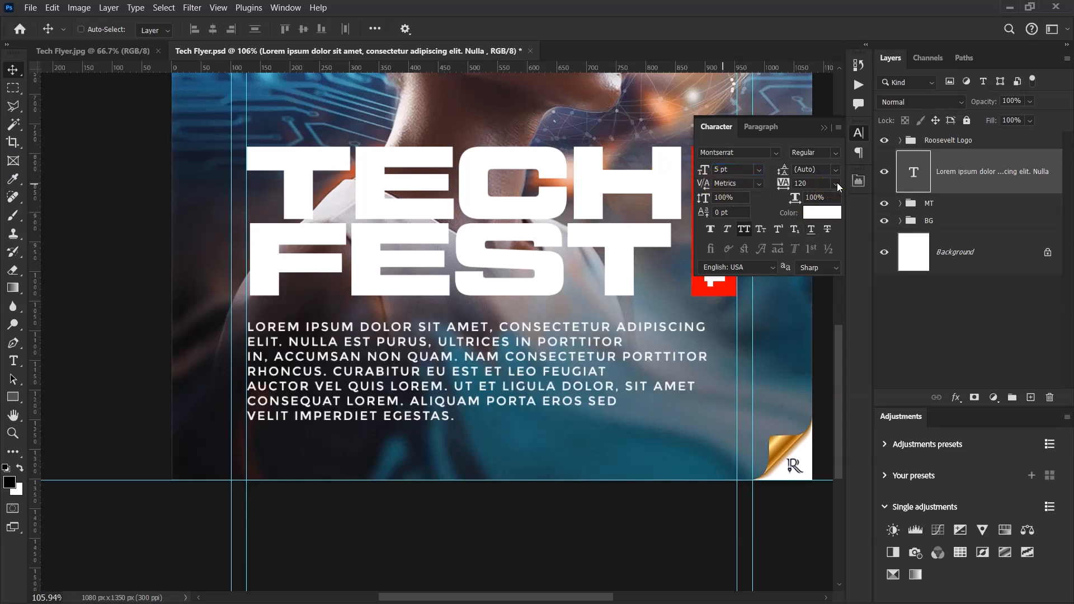
left_click(837, 183)
left_click(816, 221)
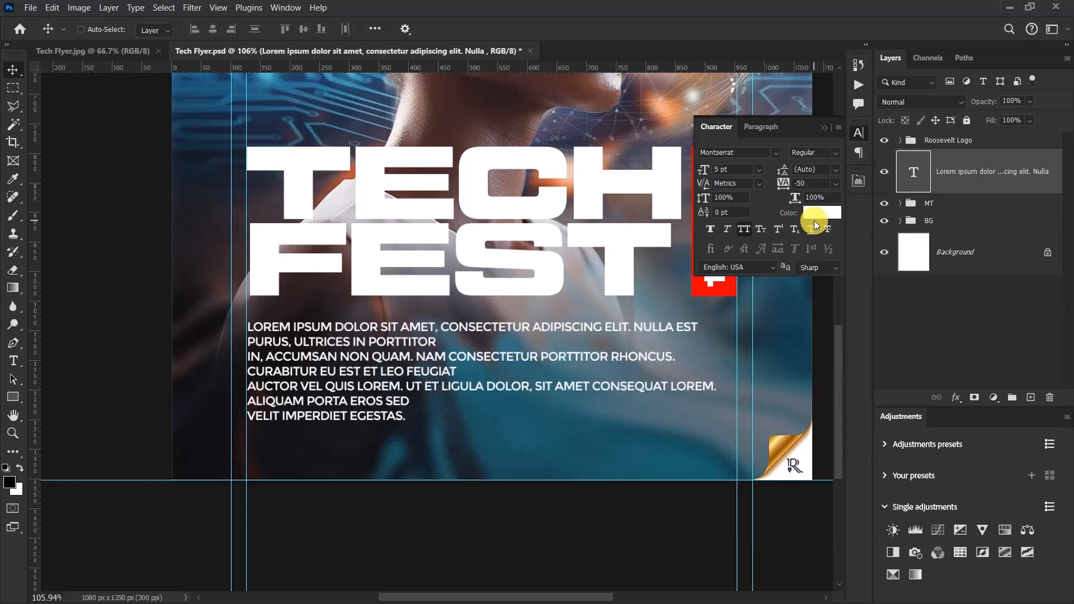
Turn off All Caps for the lorem ipsum paragraph and center-align its text
left_click(744, 228)
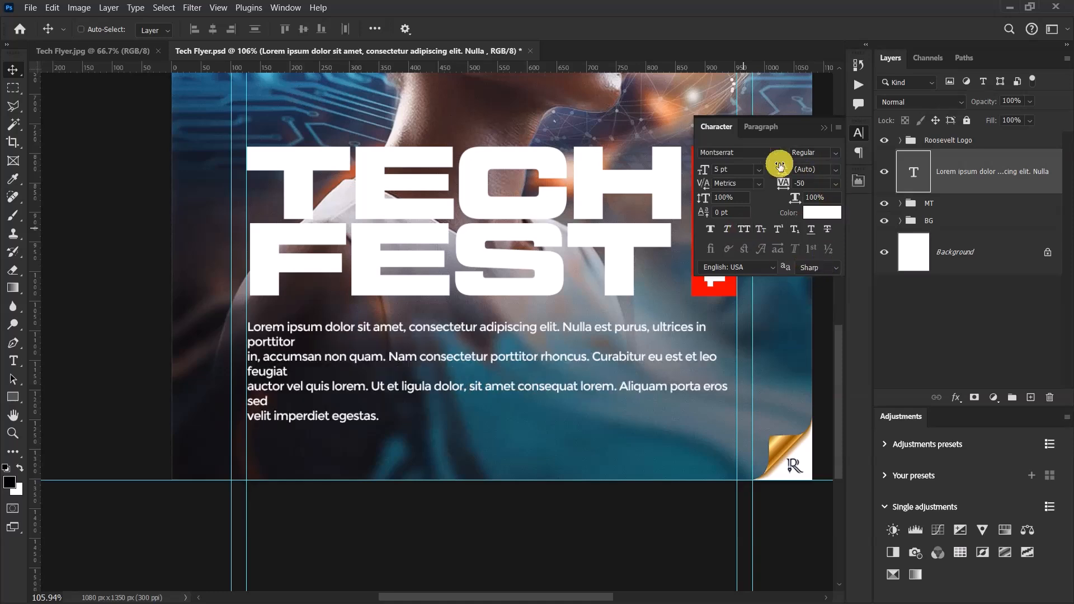
scroll(536, 271, "down", 3)
scroll(511, 295, "up", 5)
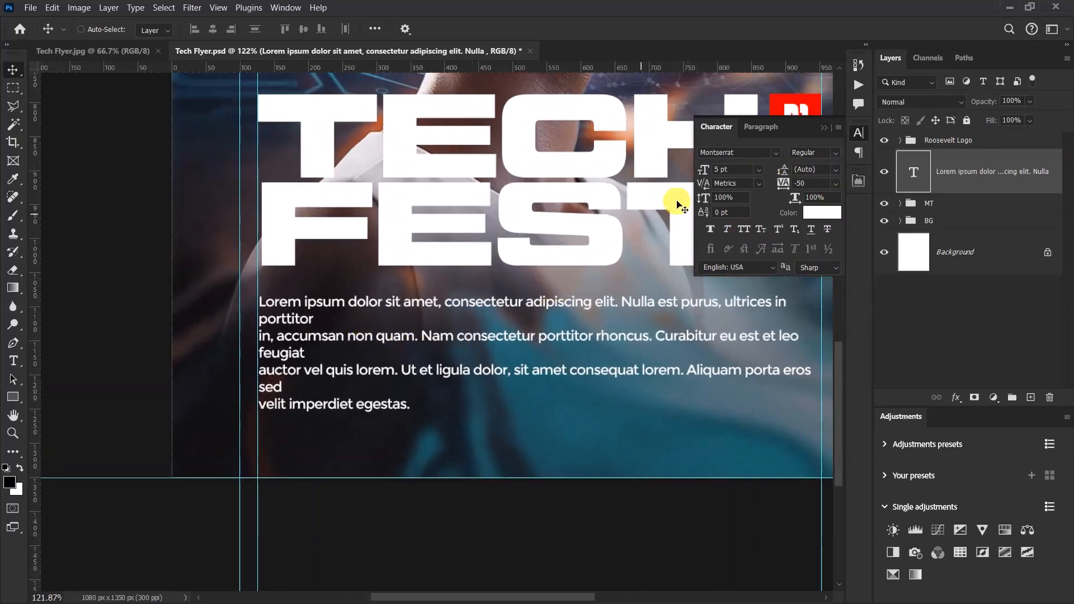
left_click(760, 126)
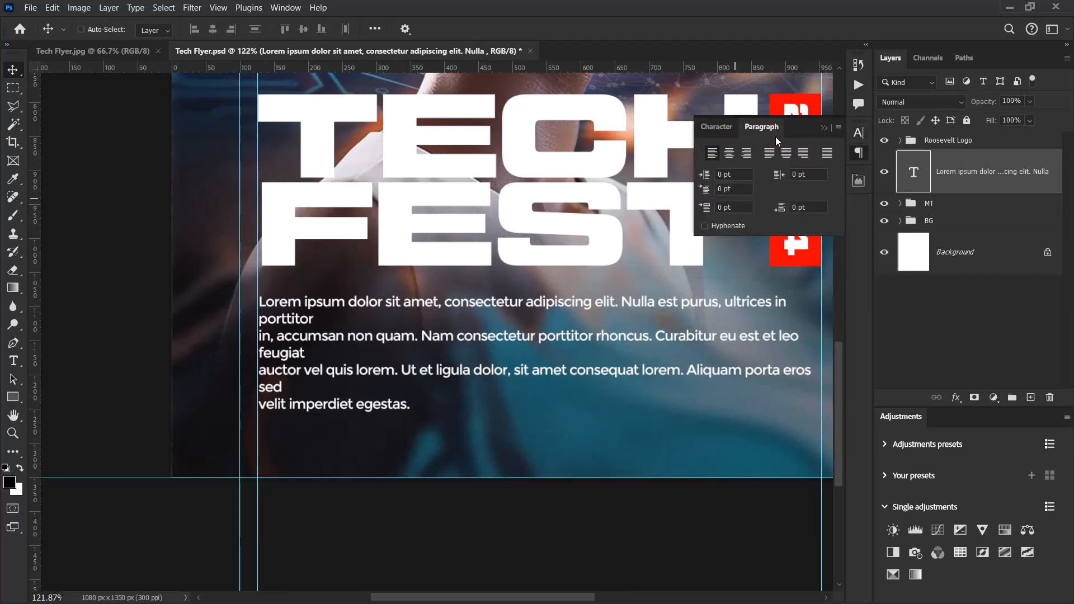
left_click(730, 156)
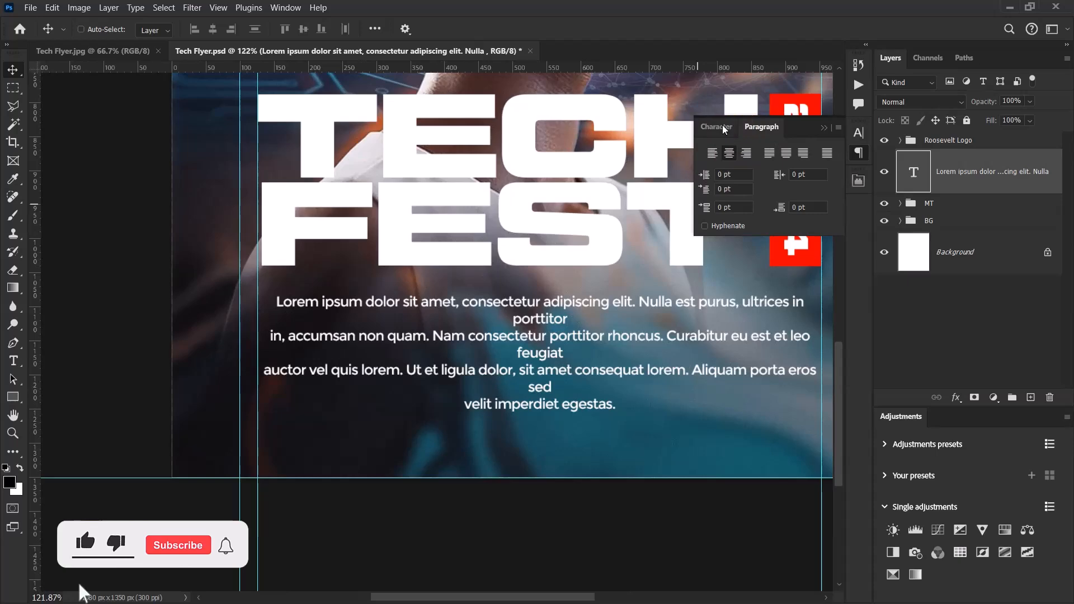
left_click(722, 126)
left_click(823, 128)
scroll(575, 289, "down", 2)
scroll(574, 289, "up", 3)
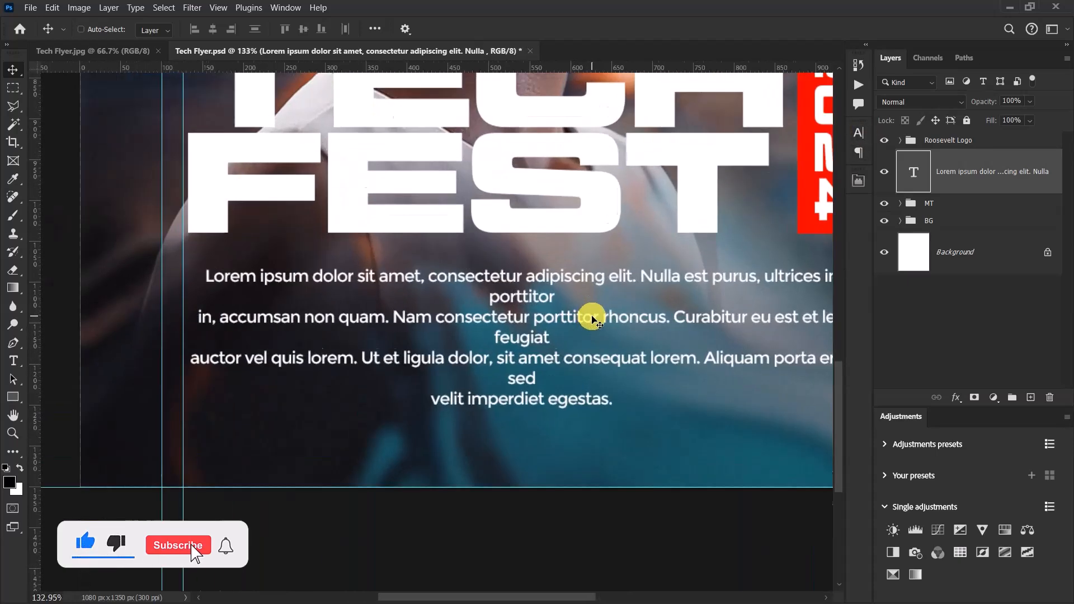
Remove the line breaks after "porttitor", "feugiat" and "sed" so the lorem ipsum text flows as one continuous paragraph
scroll(515, 294, "down", 1)
double_click(532, 306)
left_click(552, 313)
key("BackSpace")
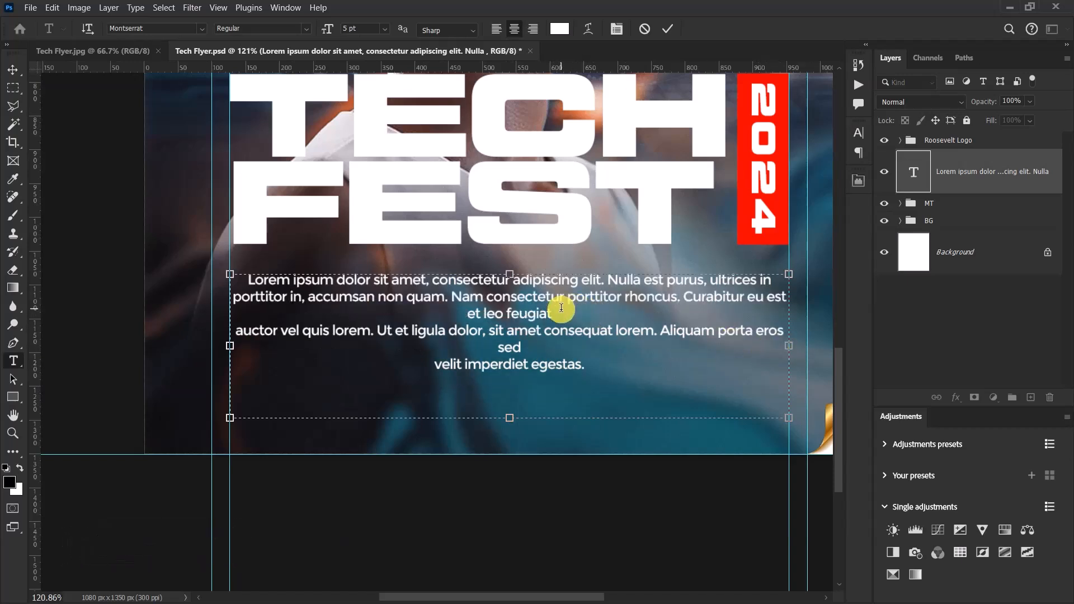
key("BackSpace")
left_click(590, 331)
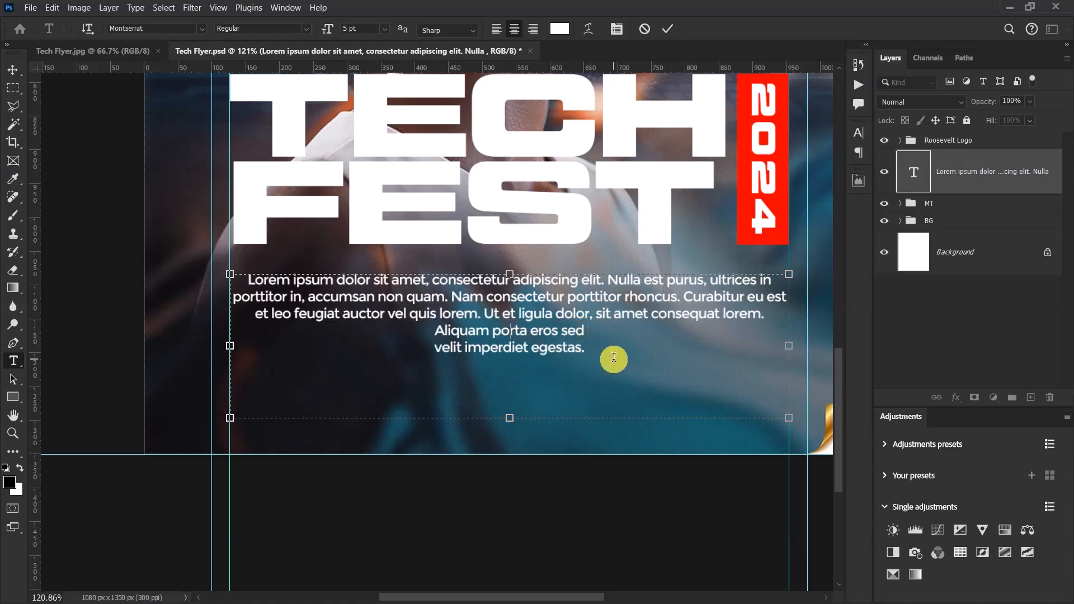
key("Delete")
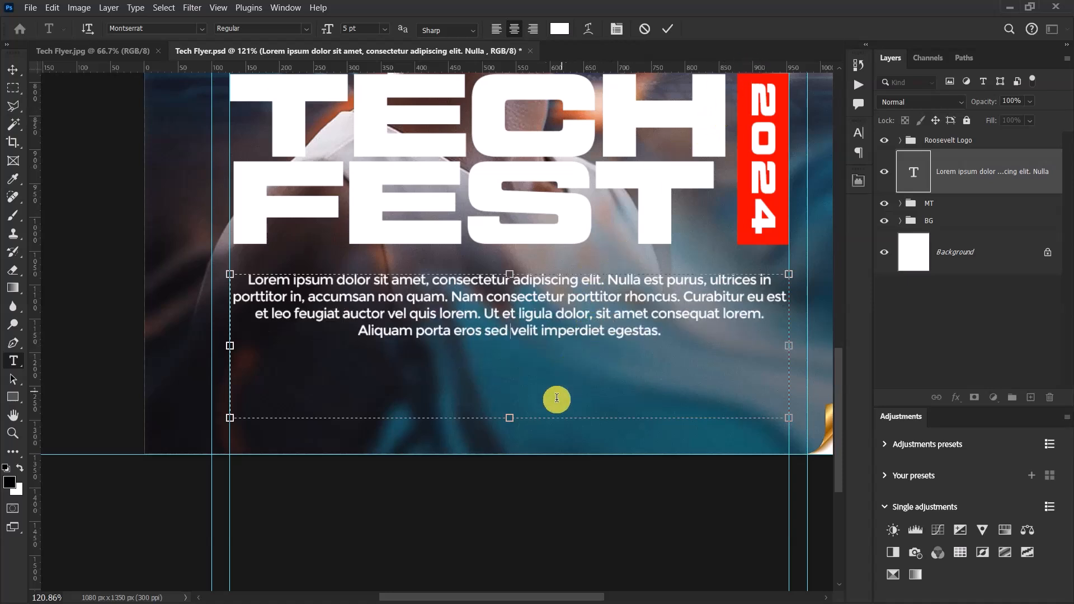
Shorten the lorem ipsum text box to fit its four lines and narrow it slightly from the right side
left_click_drag(509, 418, 520, 344)
left_click(781, 308)
left_click_drag(788, 308, 776, 310)
left_click(678, 31)
key("v")
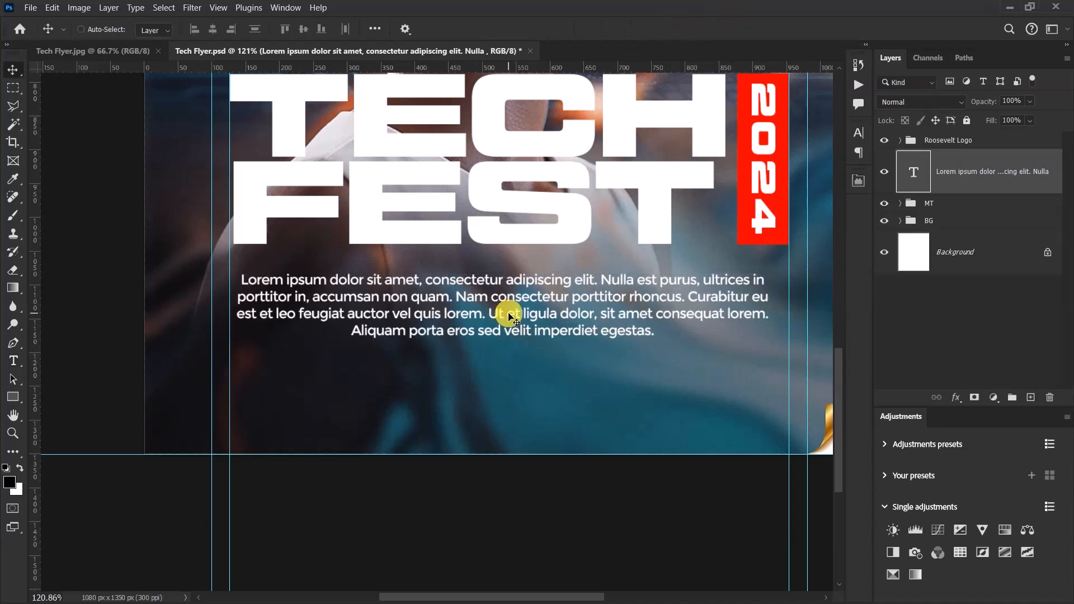
Scale up the lorem ipsum paragraph so its lines span from TECH's left edge to the red rectangle's right edge
key("ctrl+t")
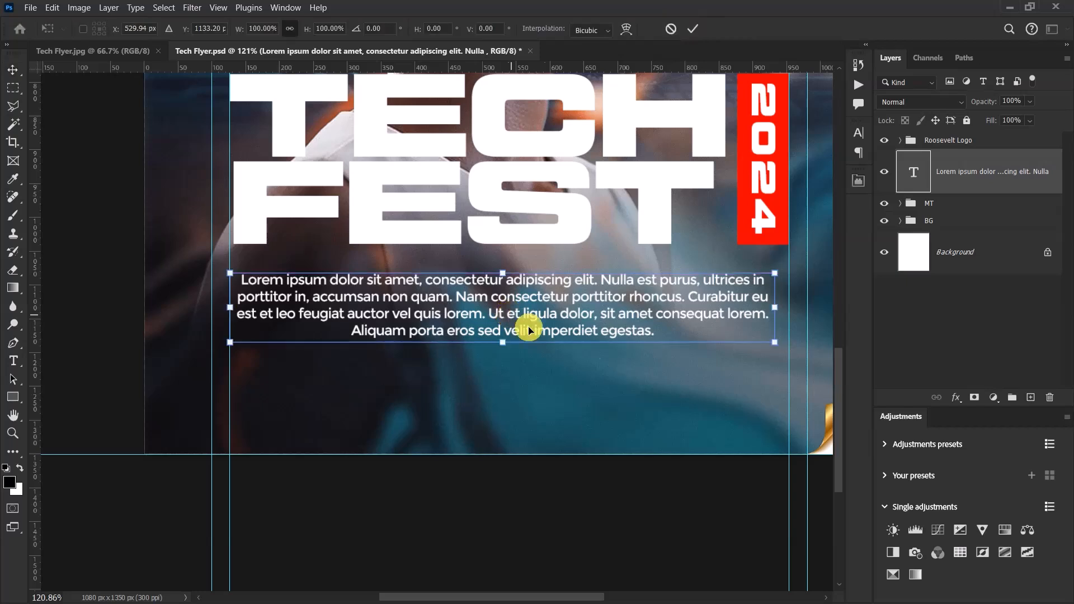
left_click_drag(782, 346, 797, 348)
scroll(253, 245, "up", 3)
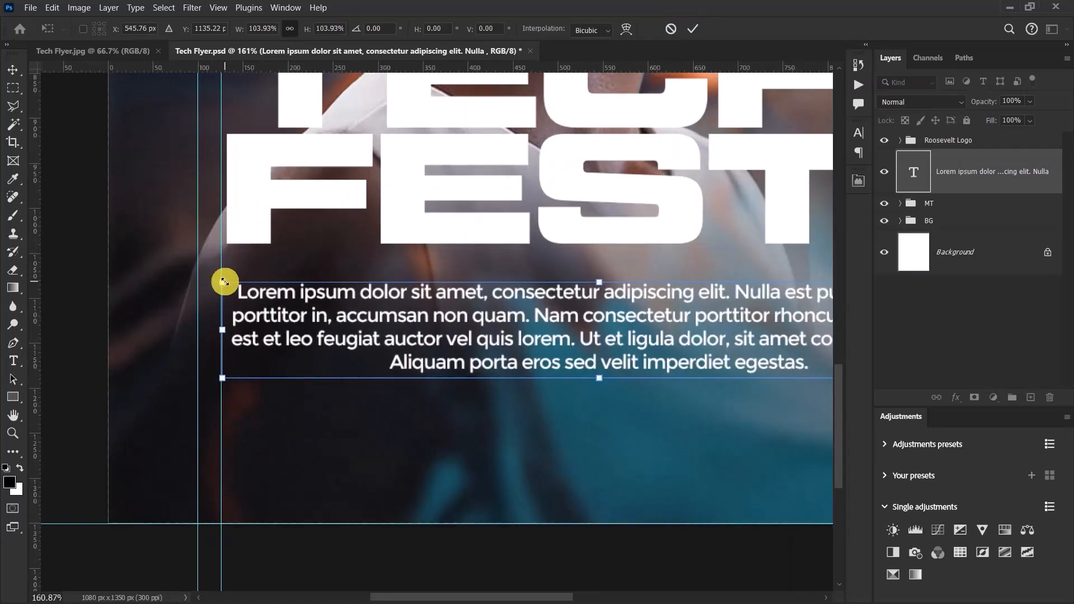
left_click_drag(222, 282, 210, 278)
left_click(692, 29)
key("ctrl+0")
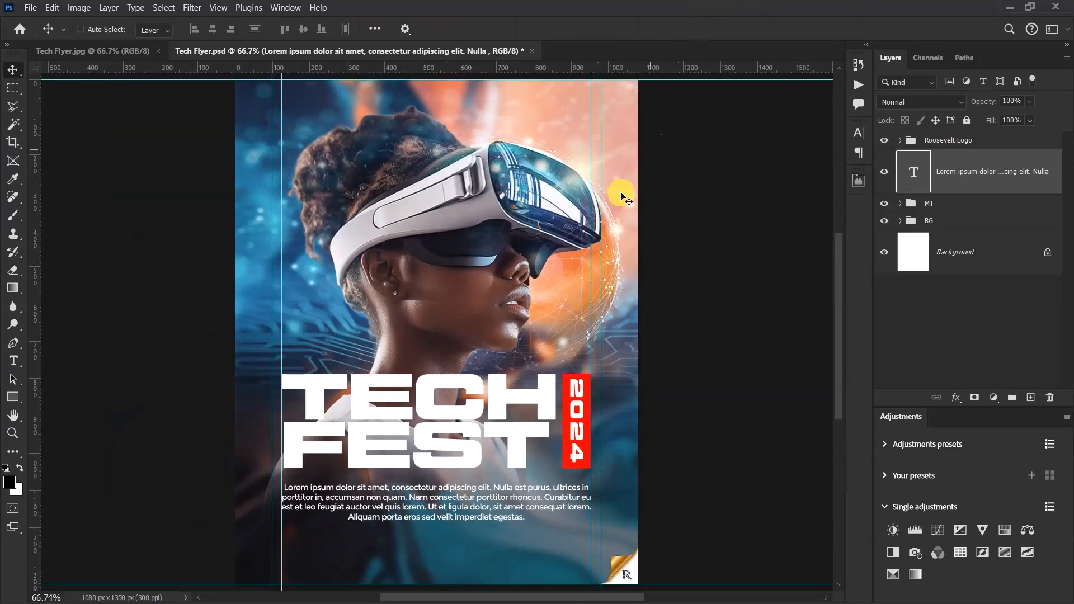
Nudge the lorem ipsum paragraph upward so it sits slightly closer beneath FEST
scroll(655, 301, "down", 5)
scroll(426, 440, "up", 4)
key("Up")
key("Up")
key("Up")
key("Up")
key("Up")
key("Up")
key("Up")
key("Up")
key("Up")
key("Up")
key("Up")
key("Up")
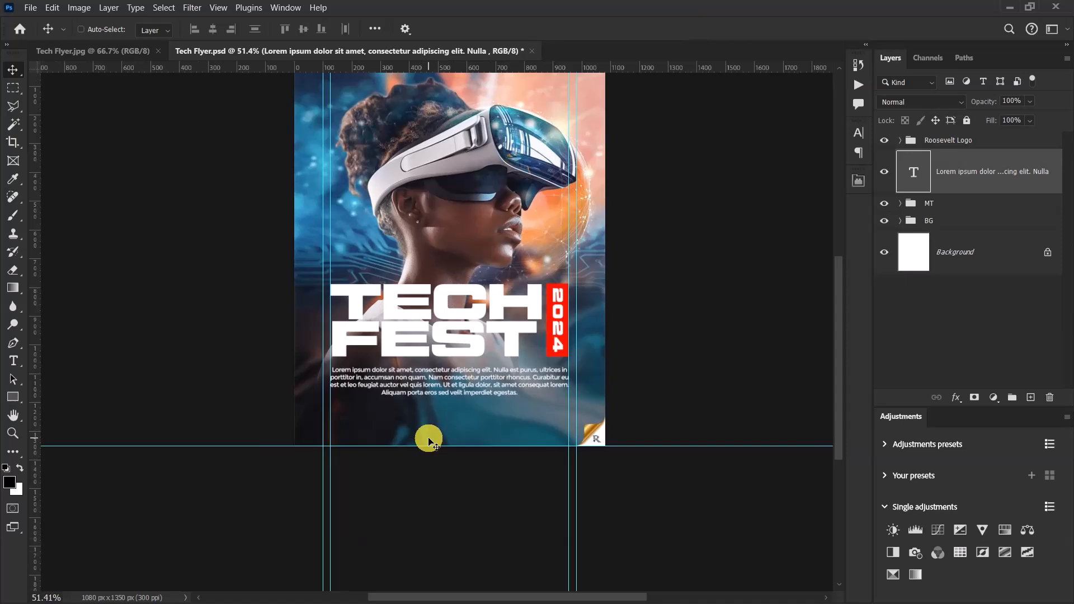
key("Down")
key("Down")
key("Down")
key("Down")
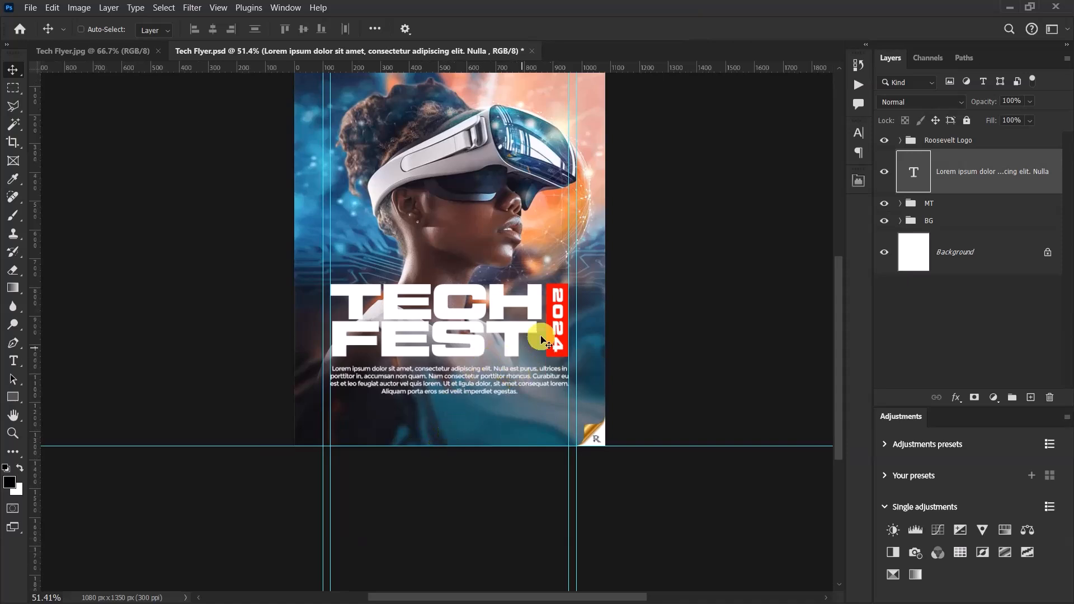
Select the MT group together with the lorem ipsum layer and move both slightly down the flyer
left_click(942, 203, "ctrl")
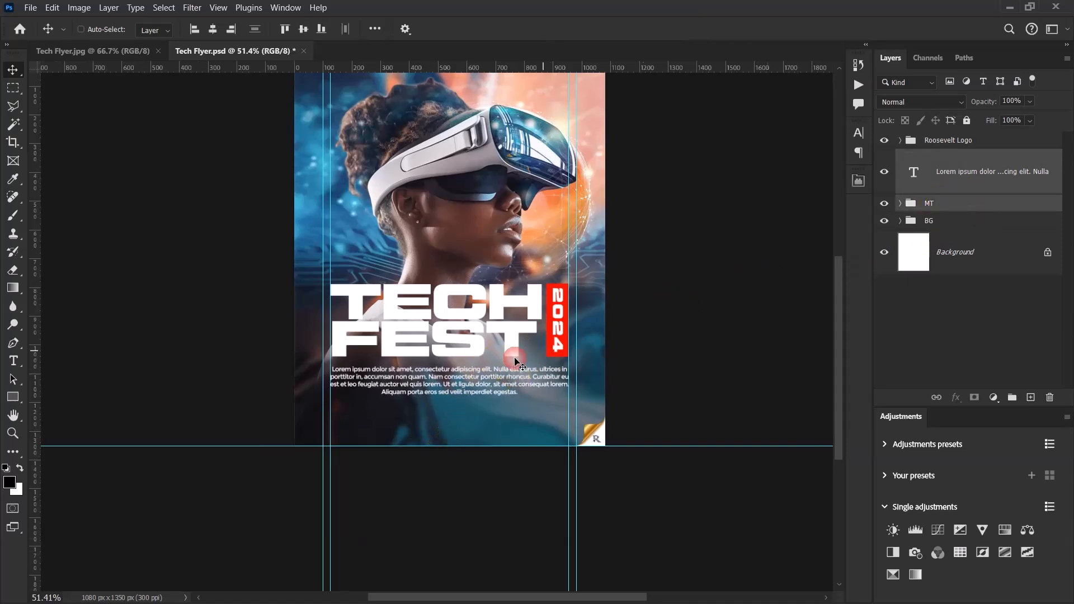
scroll(439, 360, "up", 3)
left_click_drag(496, 288, 497, 302)
key("Down")
key("Down")
key("Down")
key("Down")
key("Down")
key("Down")
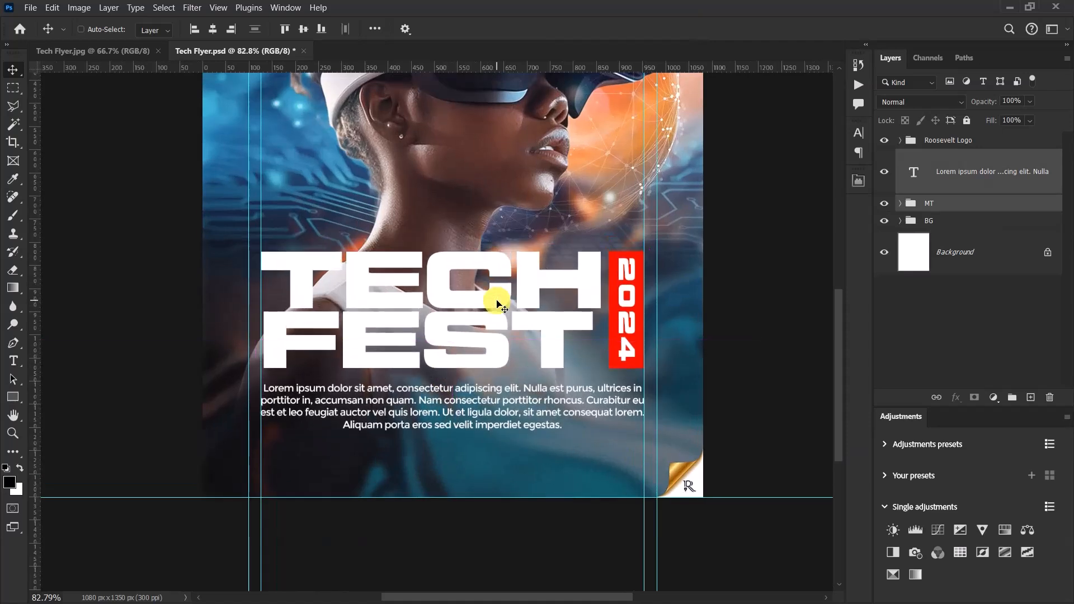
scroll(500, 298, "down", 5)
scroll(501, 302, "up", 3)
key("ctrl+0")
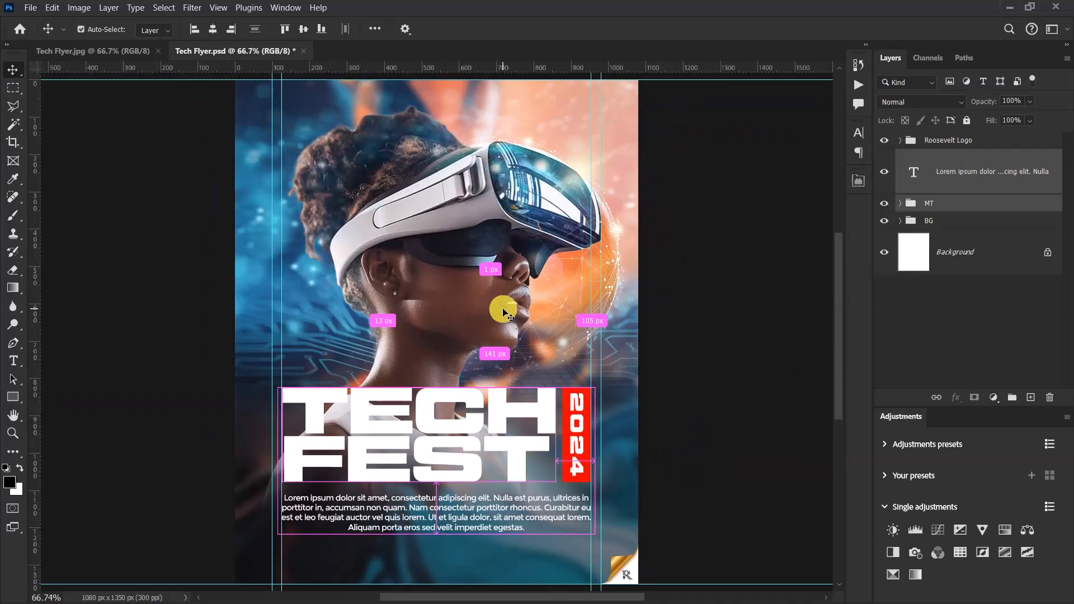
Duplicate the TECH fest text layer and move the copy out of the MT group, placing it directly above the group
left_click(902, 204)
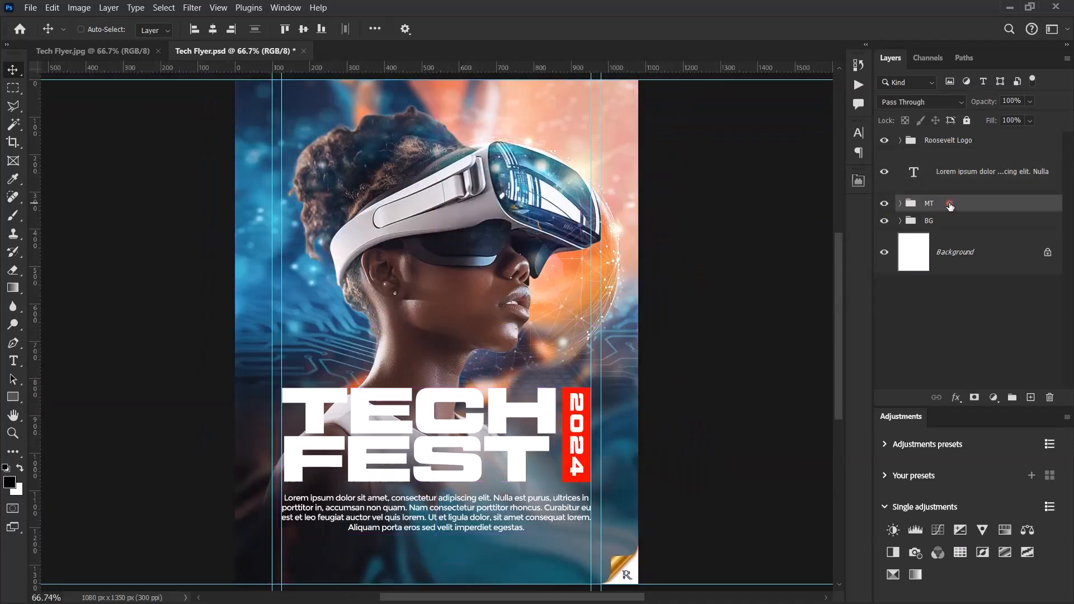
left_click(900, 203)
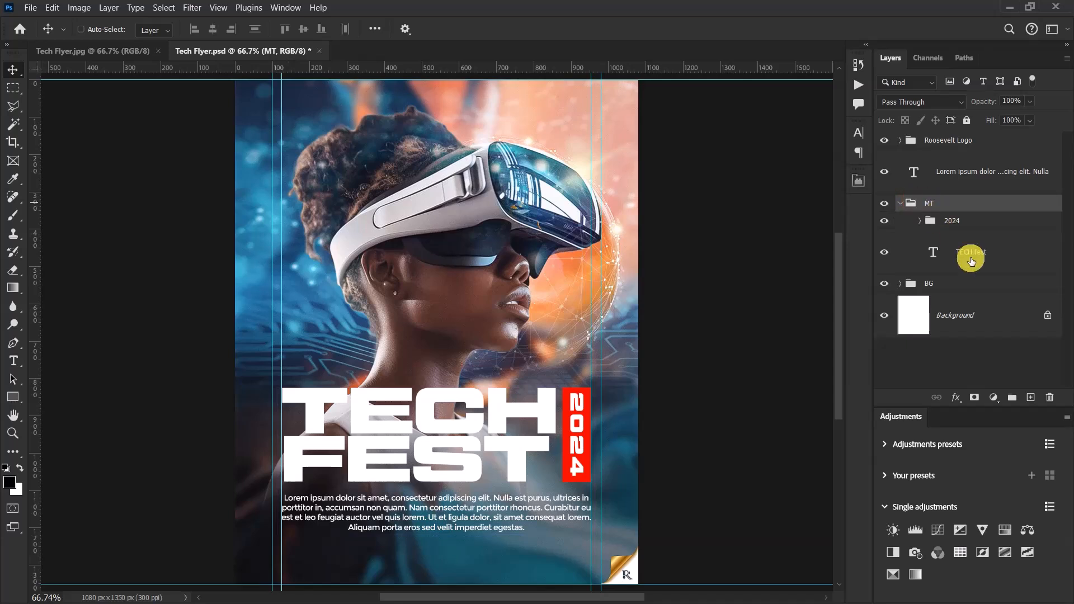
left_click(1003, 257)
key("ctrl")
key("ctrl+j")
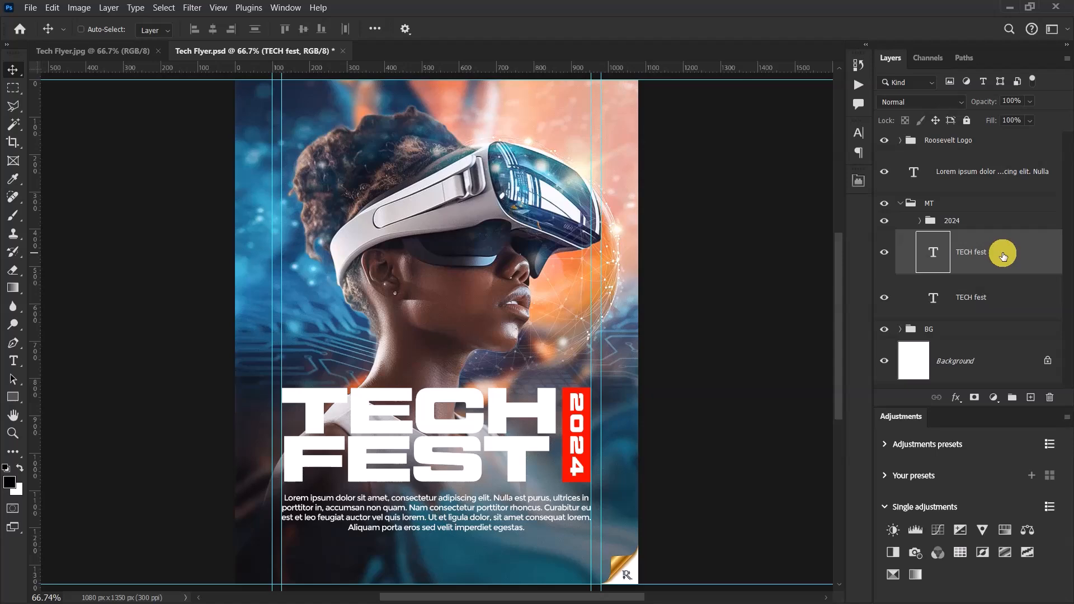
left_click_drag(998, 256, 912, 193)
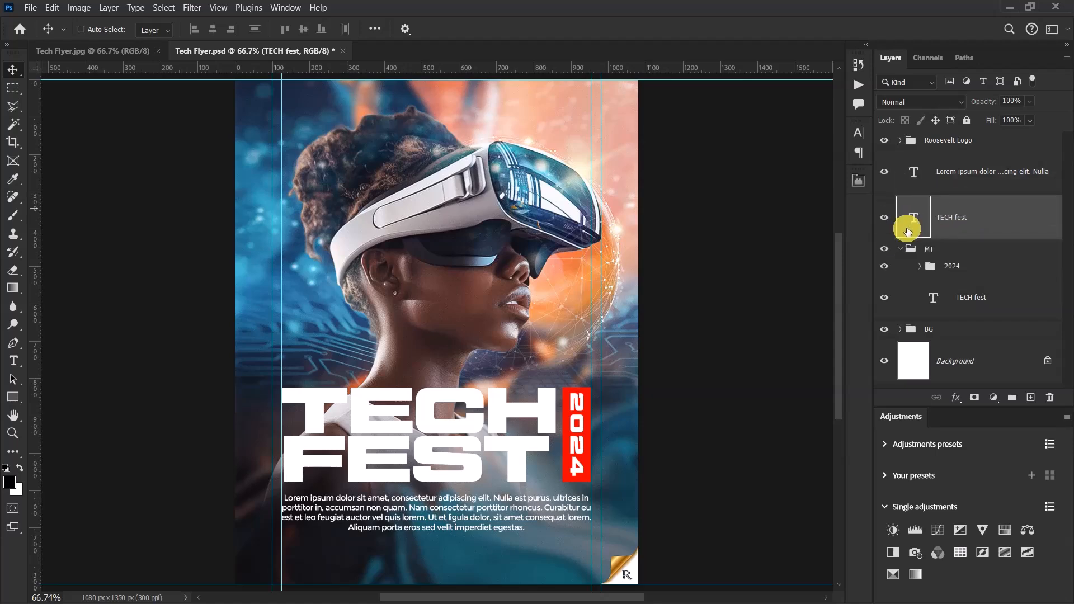
left_click(900, 248)
Move the TECH fest copy below the lorem ipsum paragraph and replace its text with 20.08.24
scroll(391, 543, "up", 3)
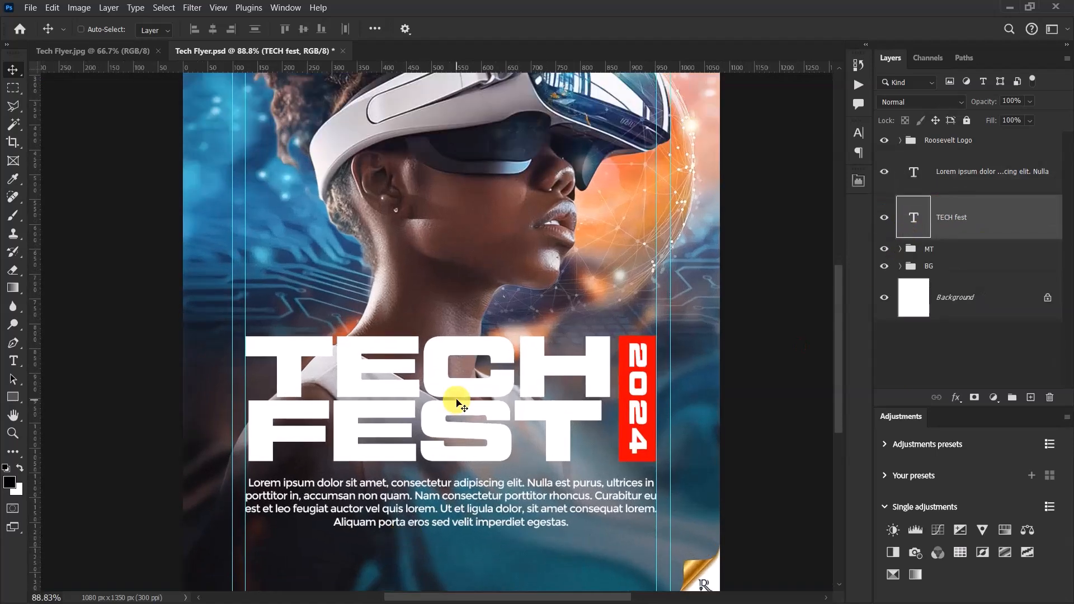
scroll(462, 422, "up", 2)
left_click_drag(840, 313, 837, 383)
left_click_drag(421, 157, 431, 392)
double_click(395, 376)
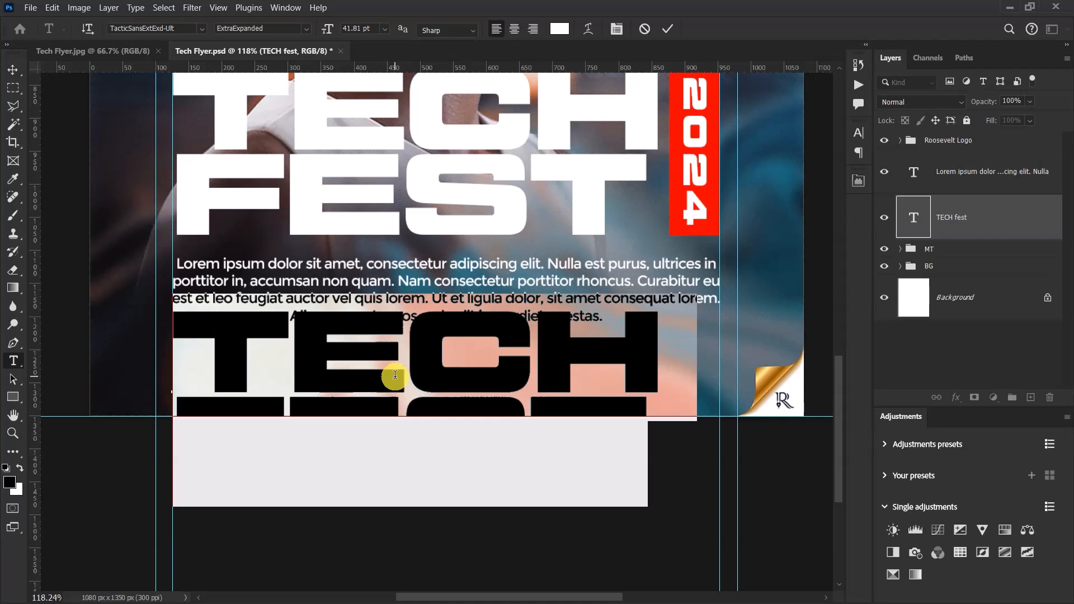
type("20.")
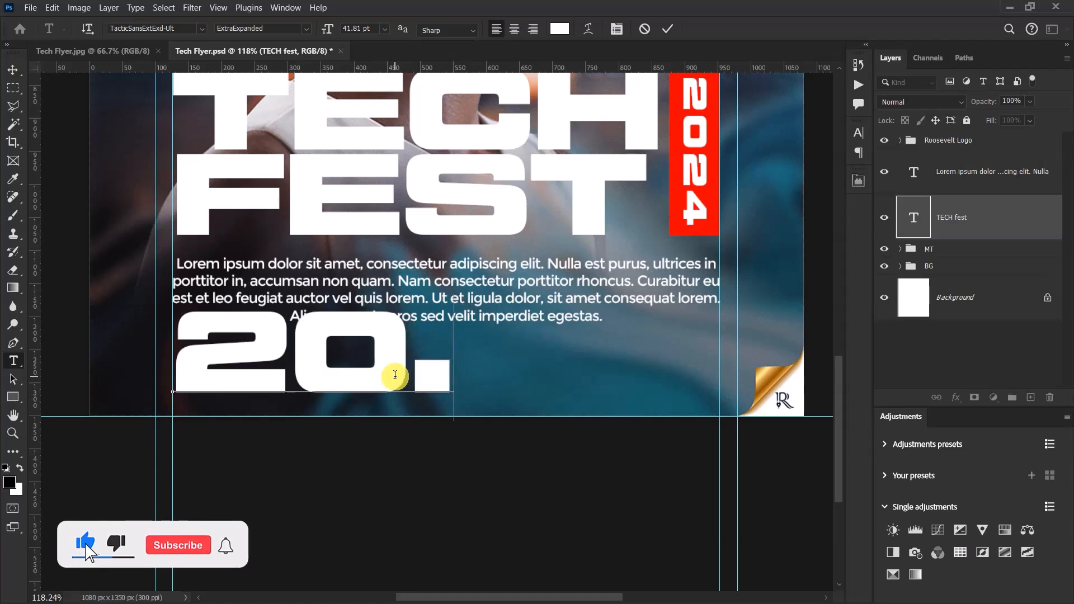
type("08.2")
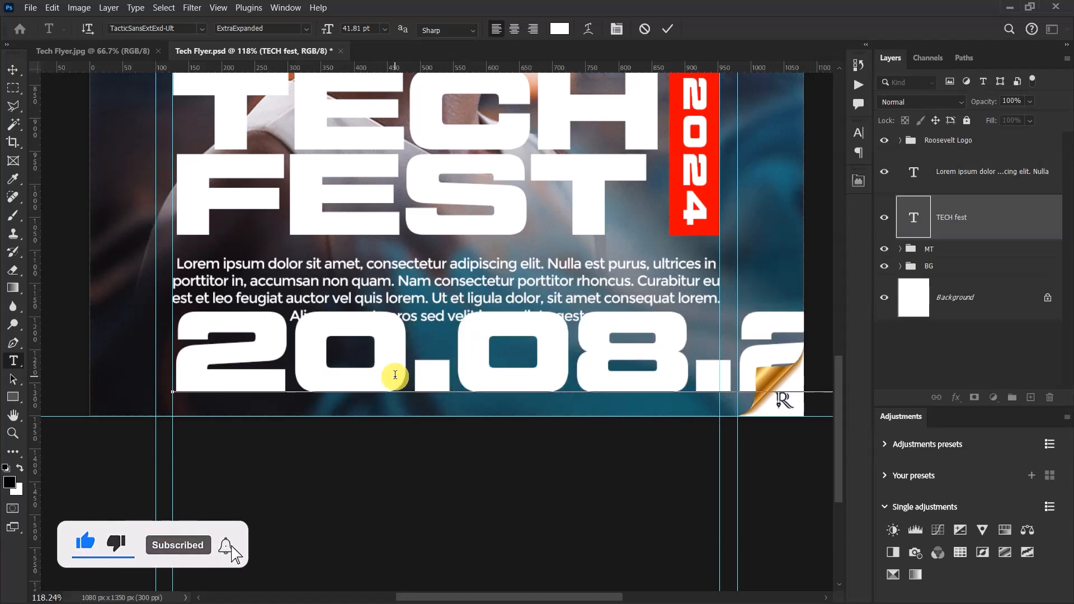
left_click(667, 28)
key("v")
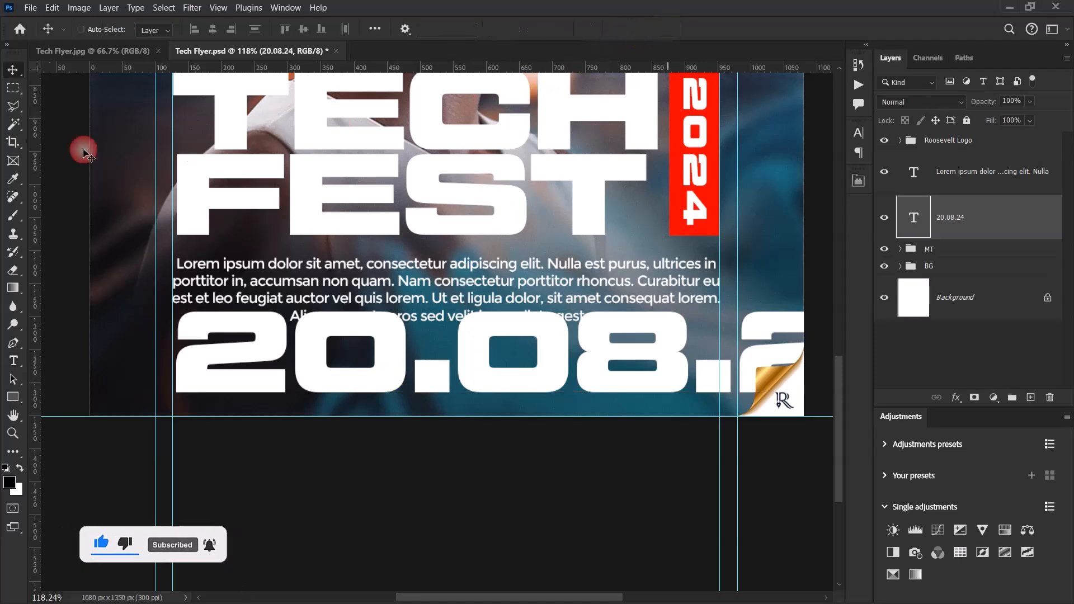
Scale the 20.08.24 text to about 37% beneath the paragraph and center it horizontally on the canvas
key("ctrl+t")
left_click_drag(568, 300, 538, 334)
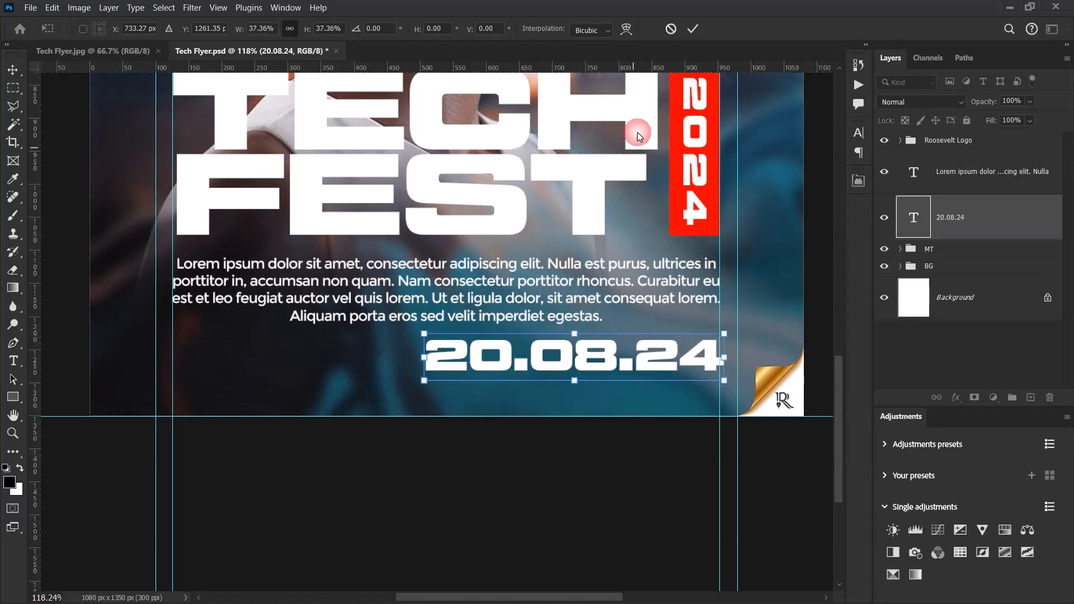
left_click(692, 29)
key("ctrl+a")
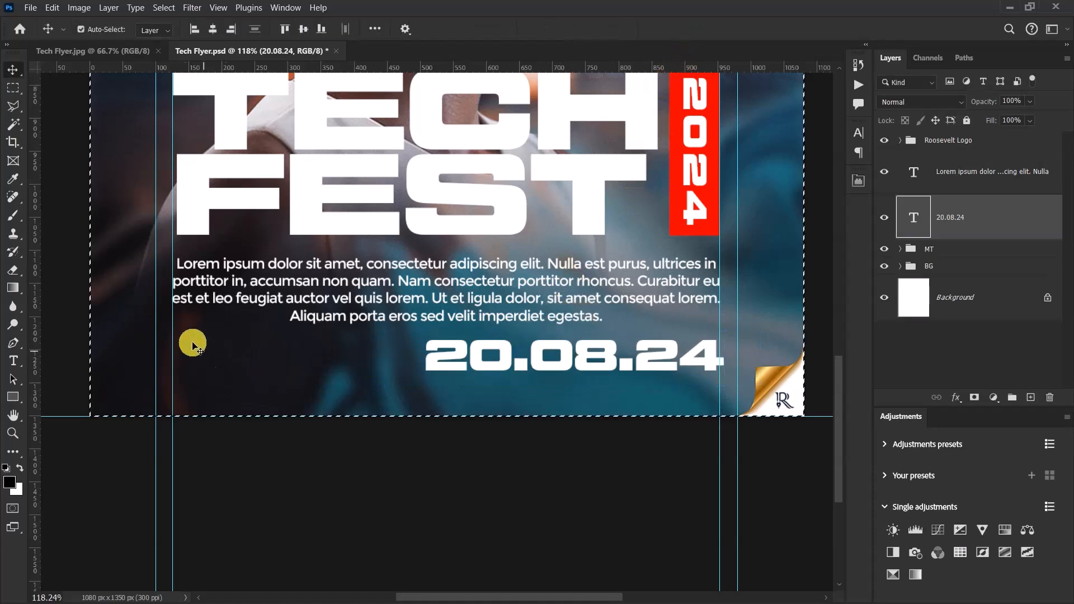
left_click(212, 29)
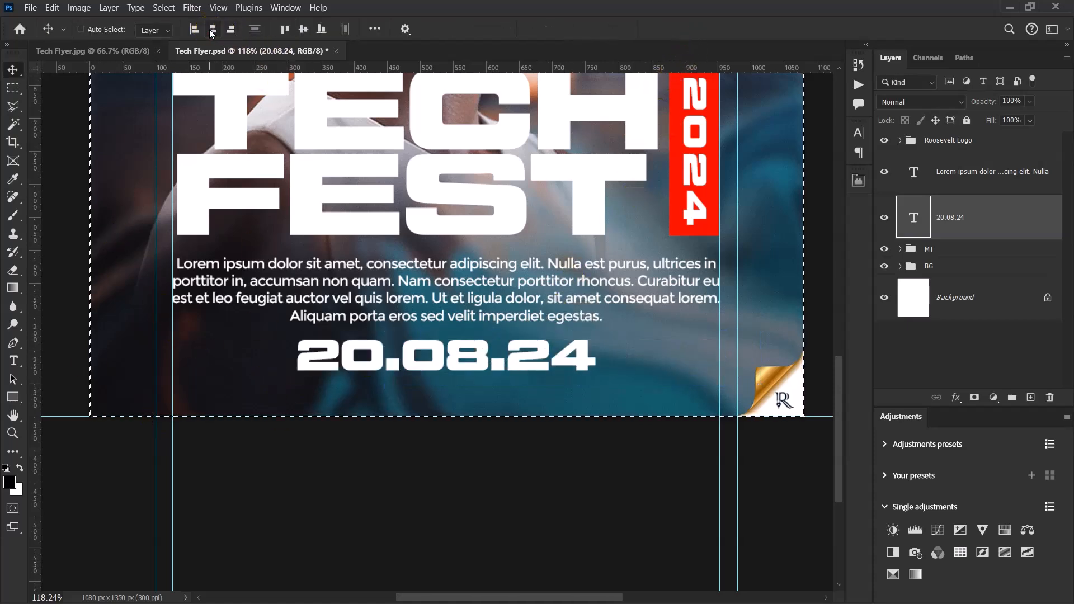
key("ctrl+d")
Move the 20.08.24 text slightly down to widen the gap below the lorem ipsum paragraph
scroll(456, 367, "down", 5)
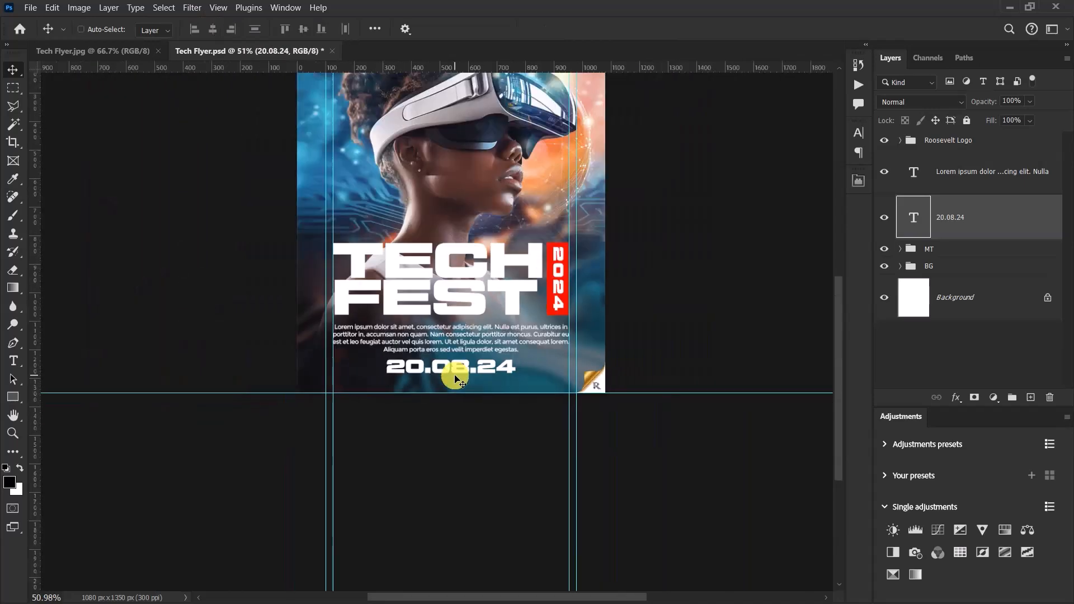
scroll(454, 375, "up", 5)
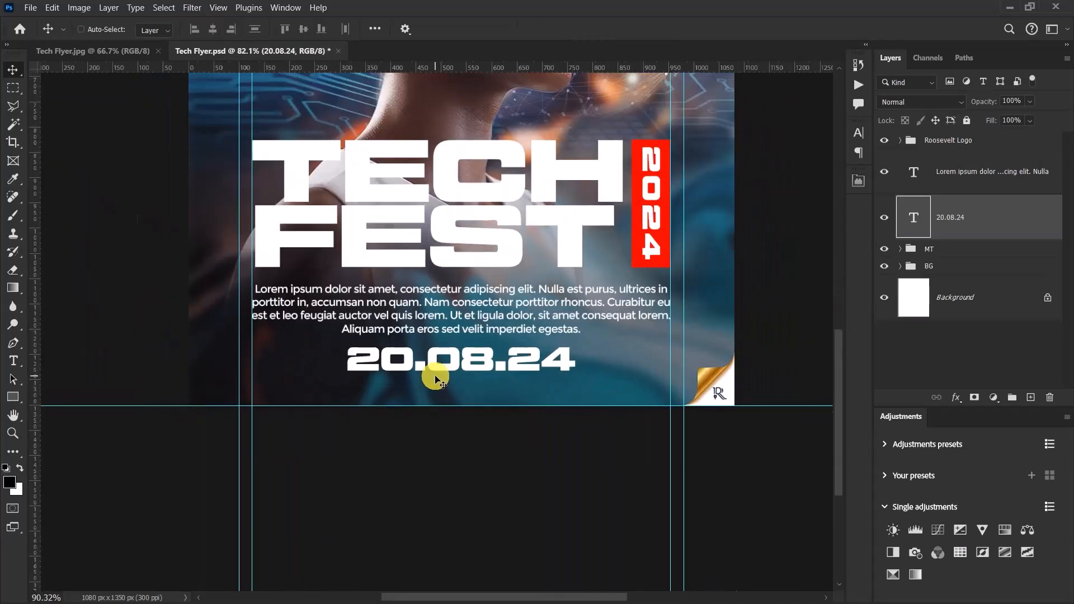
left_click_drag(473, 350, 473, 358)
scroll(477, 359, "down", 2)
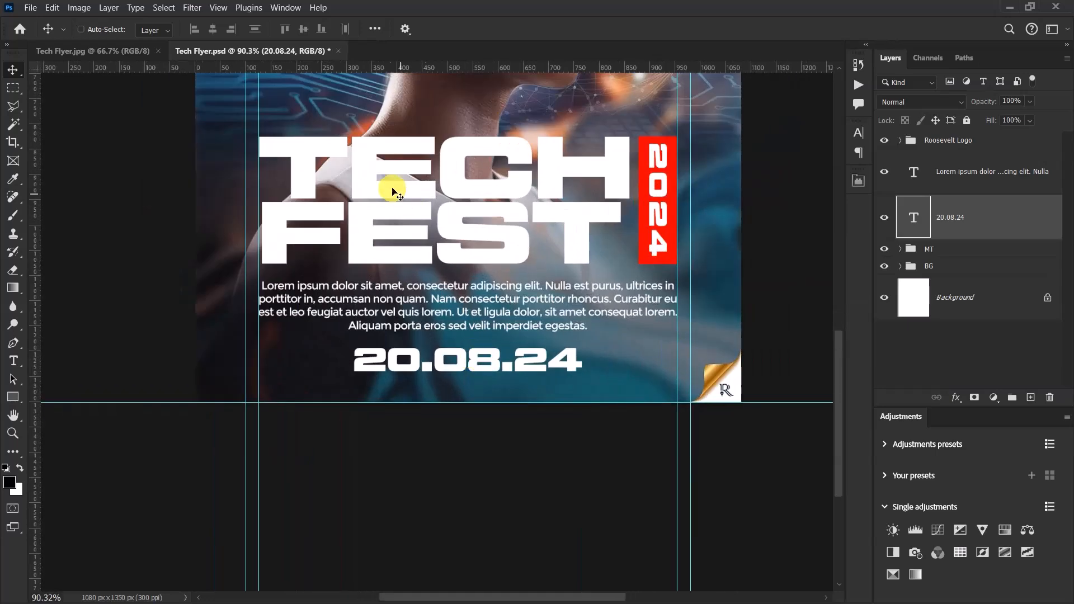
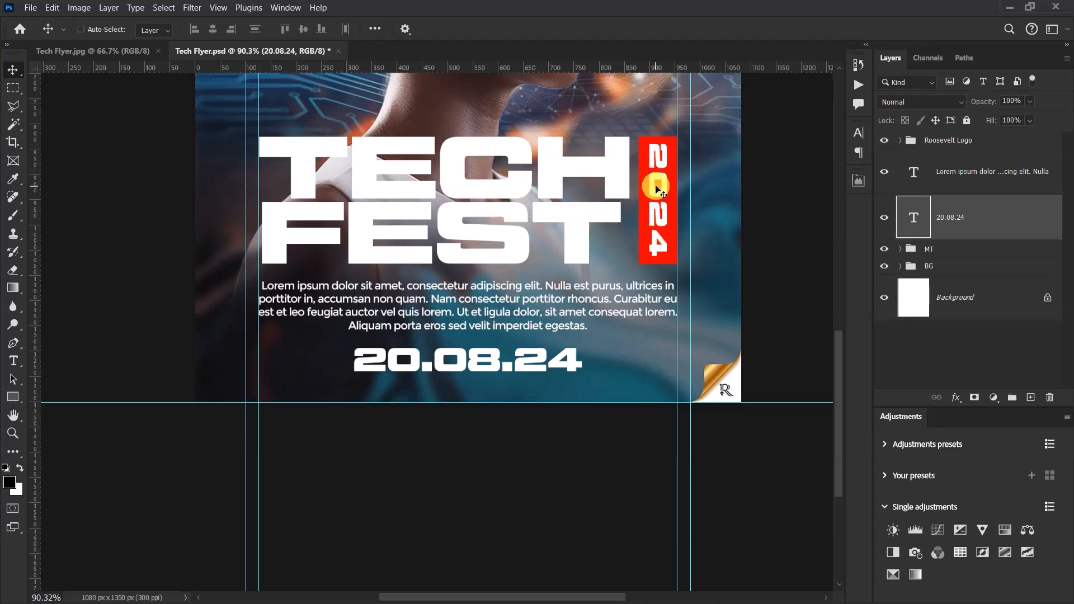
scroll(593, 304, "down", 3)
scroll(649, 144, "up", 3)
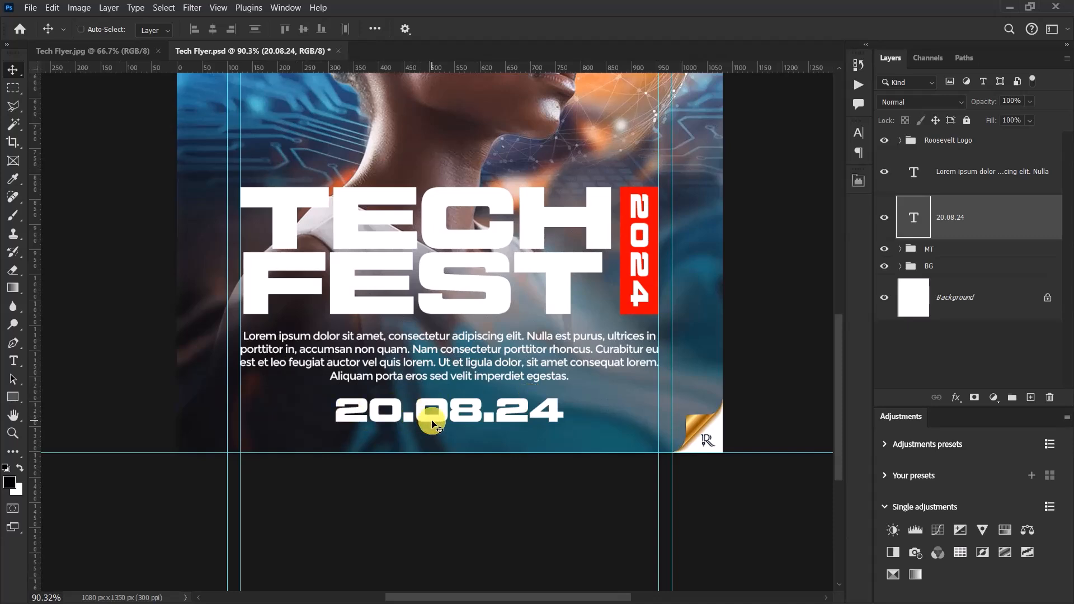
scroll(475, 428, "up", 3)
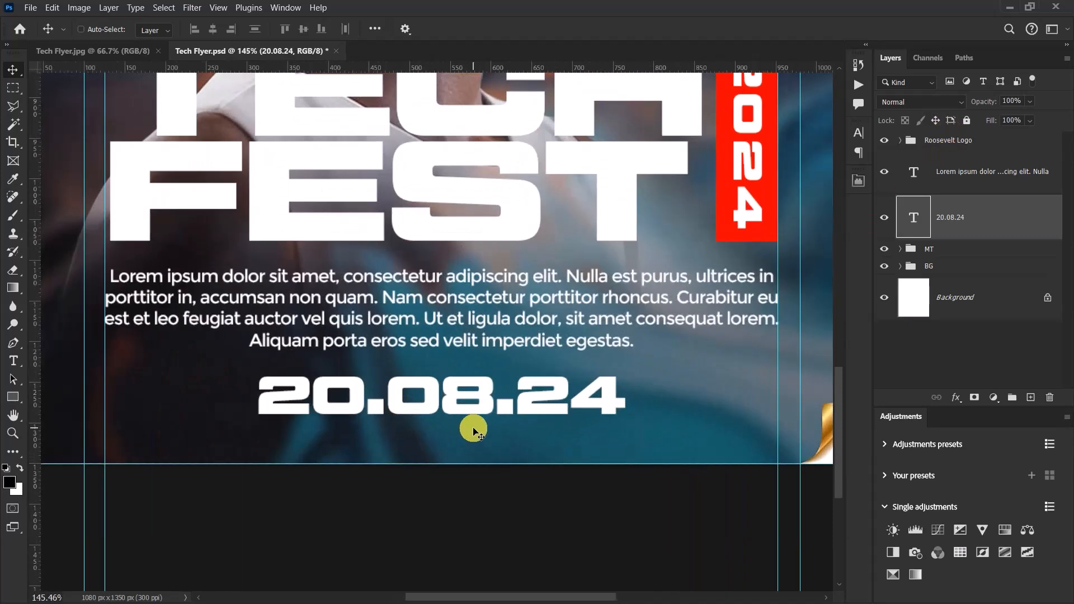
Set the tracking of the 20.08.24 text to 180
left_click(856, 135)
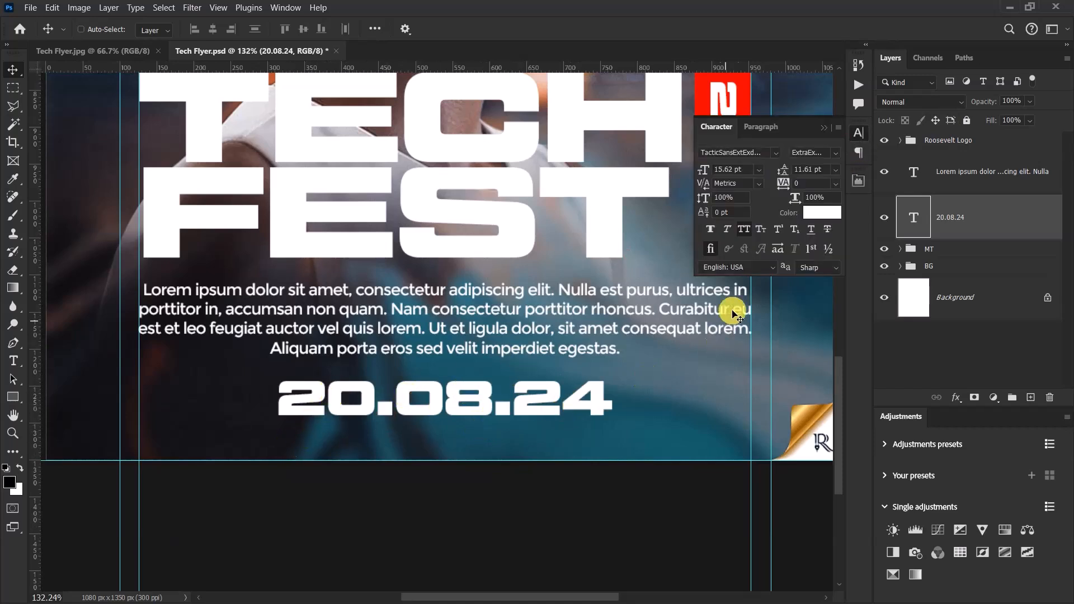
key("Return")
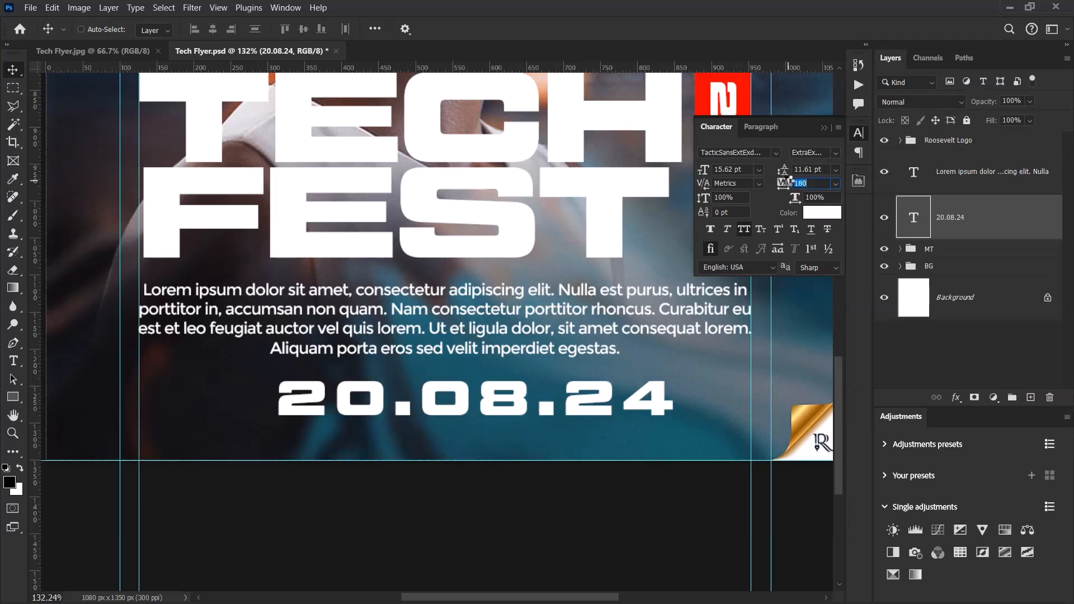
left_click(824, 129)
scroll(582, 370, "down", 3)
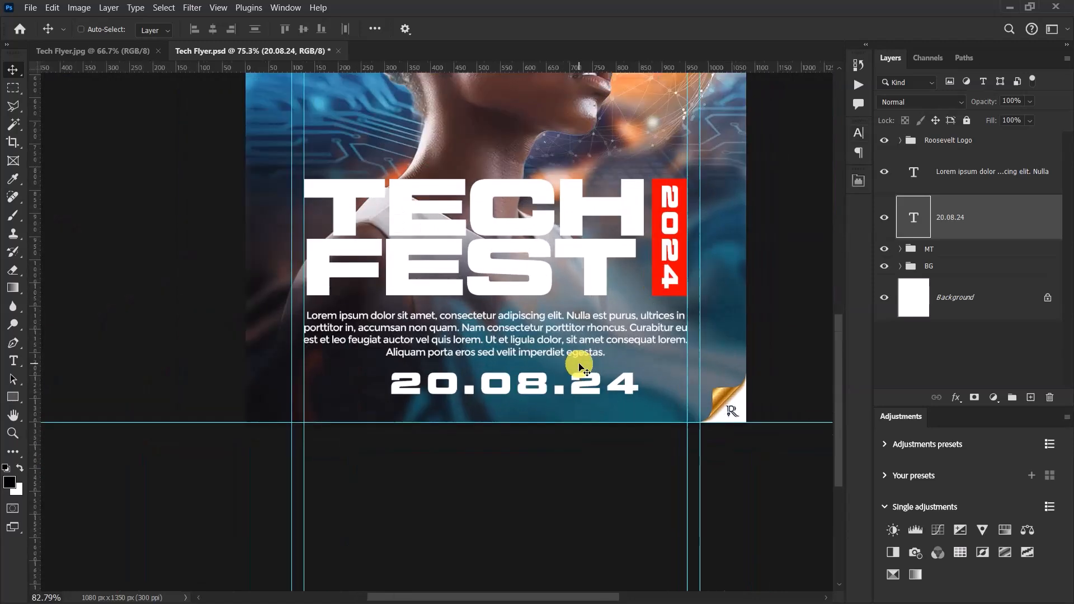
Center the widened 20.08.24 text horizontally on the canvas and clear the selection
scroll(582, 369, "up", 2)
key("ctrl+a")
left_click(218, 35)
scroll(448, 400, "down", 3)
scroll(450, 398, "up", 1)
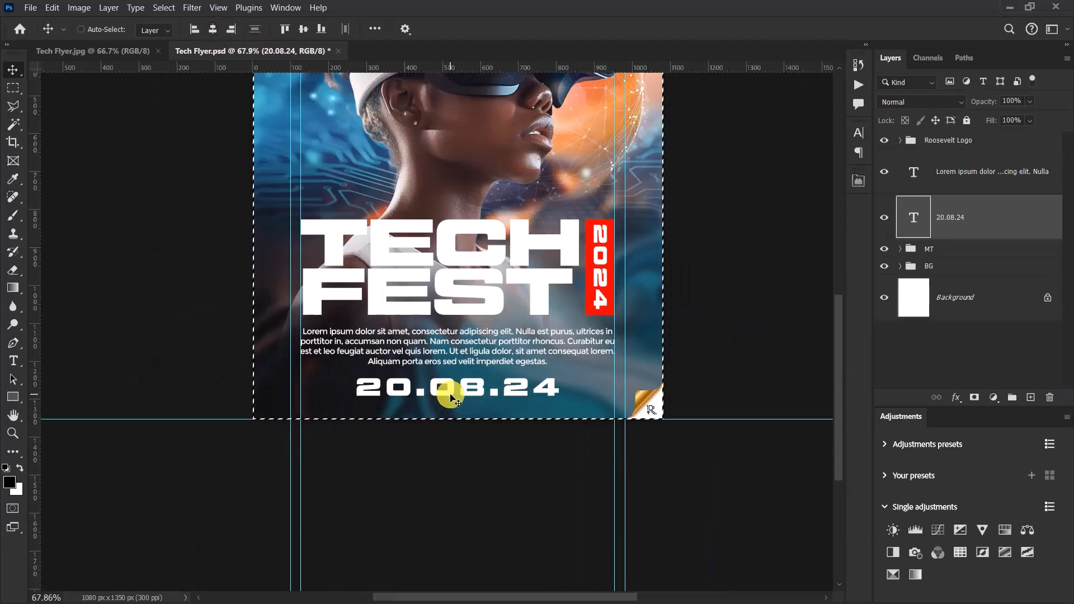
scroll(450, 395, "up", 3)
key("ctrl+d")
scroll(453, 400, "down", 2)
scroll(455, 407, "up", 3)
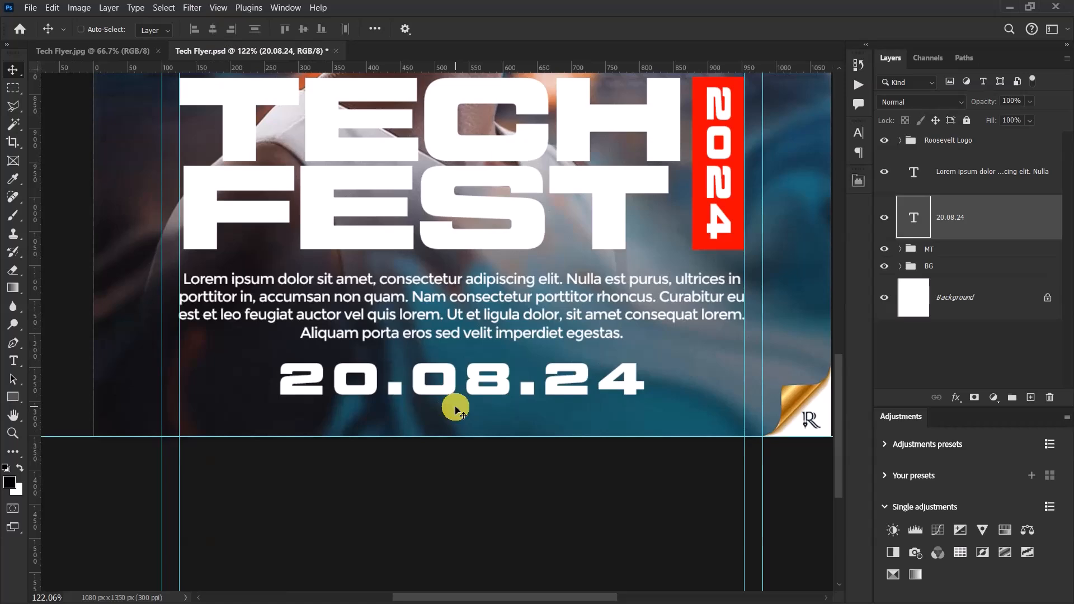
scroll(455, 408, "down", 3)
scroll(455, 392, "up", 2)
scroll(455, 283, "down", 2)
scroll(455, 283, "up", 3)
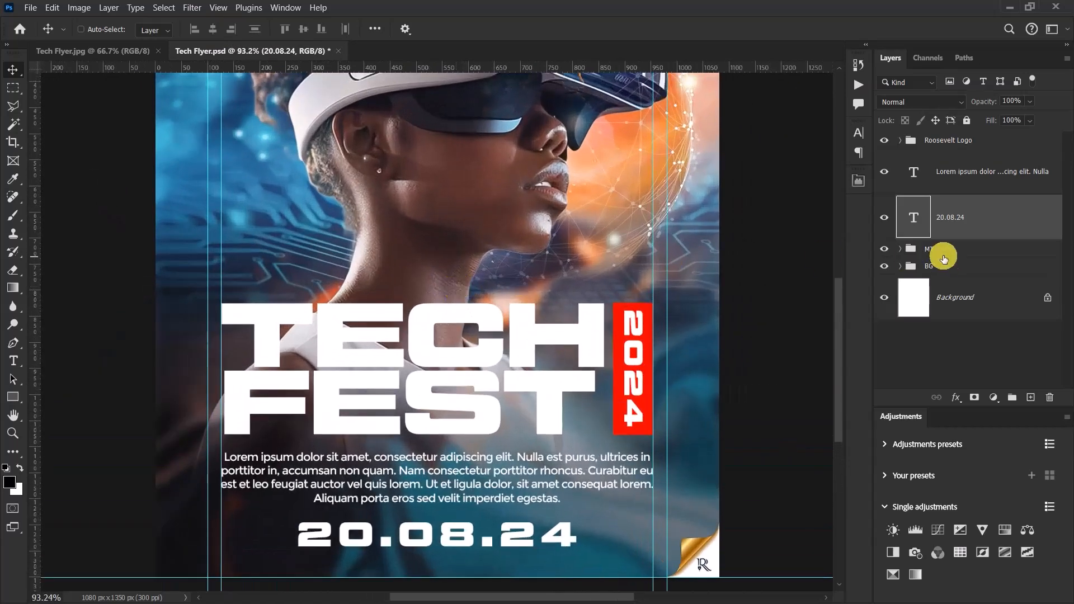
left_click(858, 132)
left_click(815, 214)
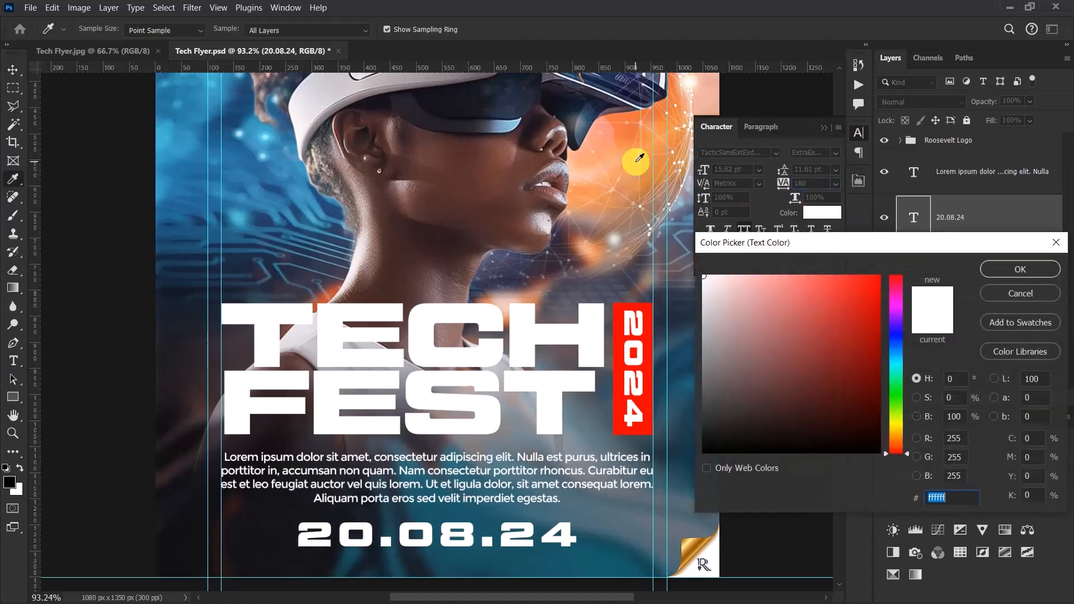
left_click(637, 160)
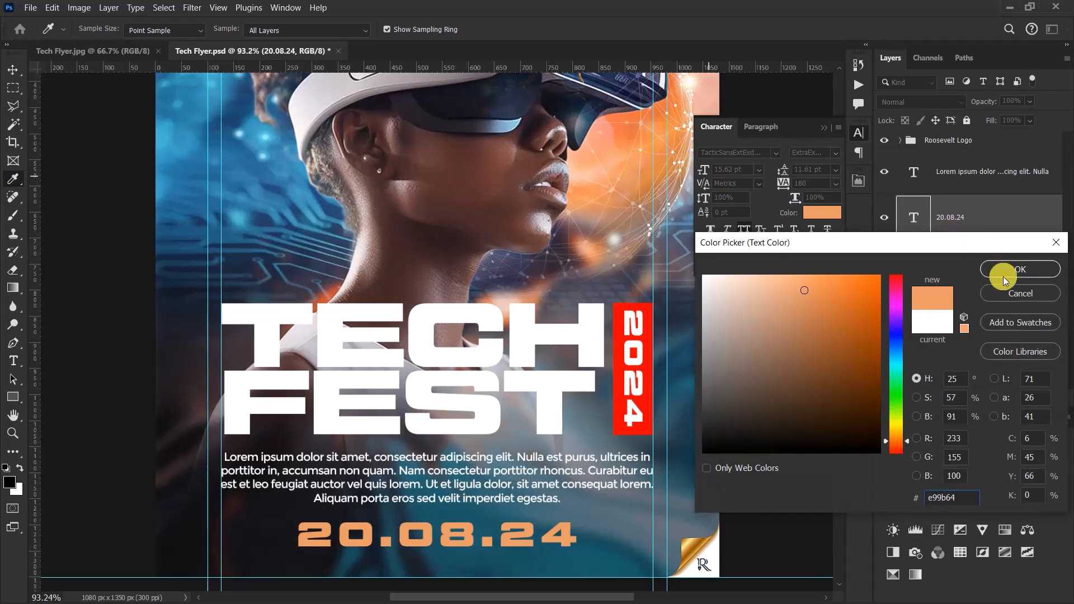
left_click(1019, 293)
left_click(830, 127)
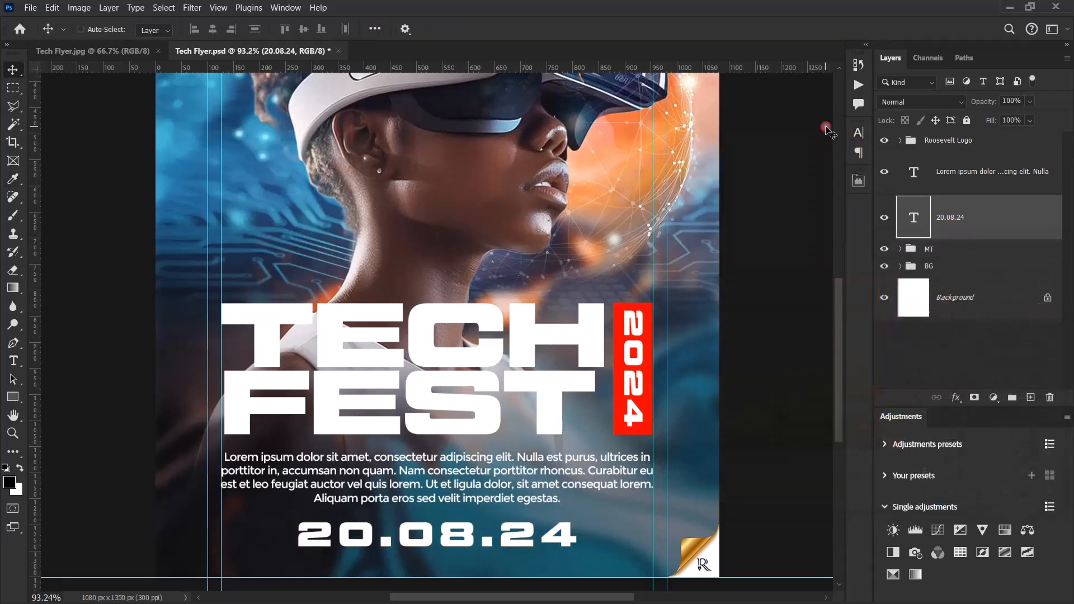
Set the 20.08.24 layer's fill to 0% and add a centered 2 px stroke to it
left_click_drag(992, 125, 815, 121)
left_click(955, 397)
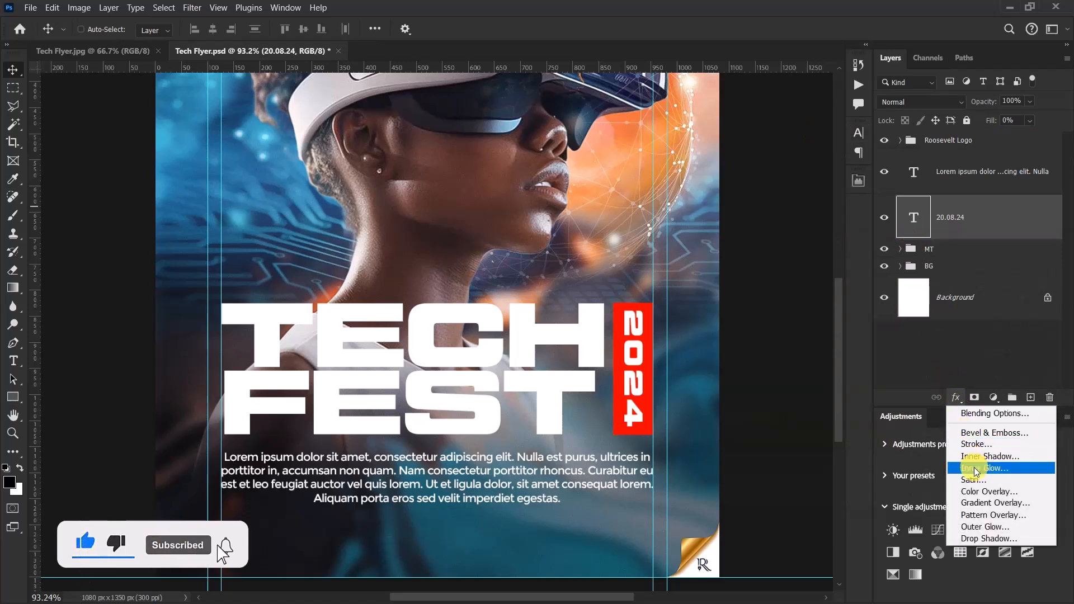
left_click(973, 445)
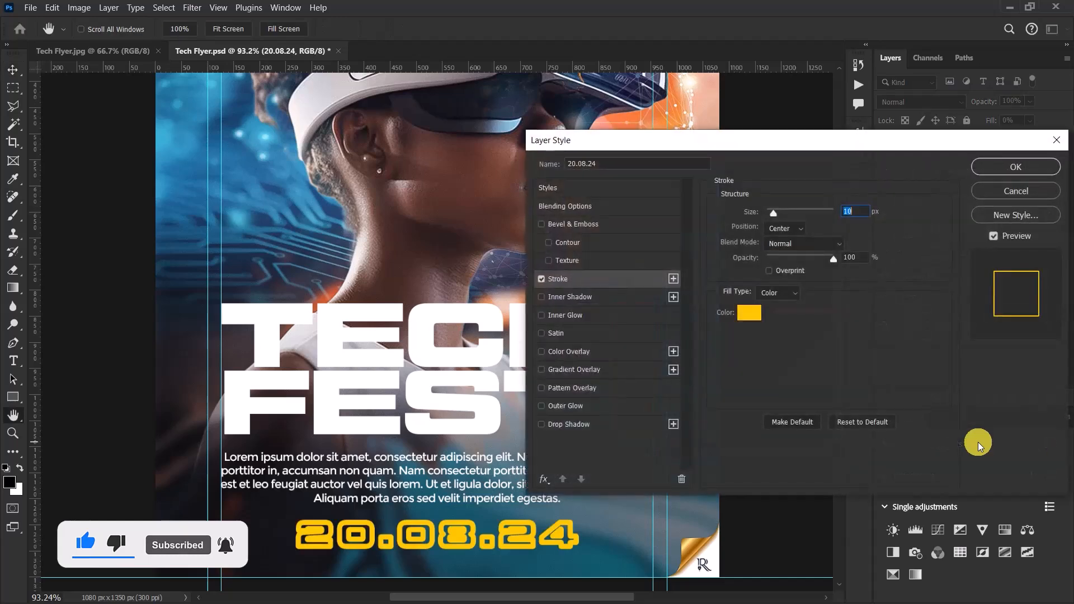
left_click_drag(767, 149, 852, 146)
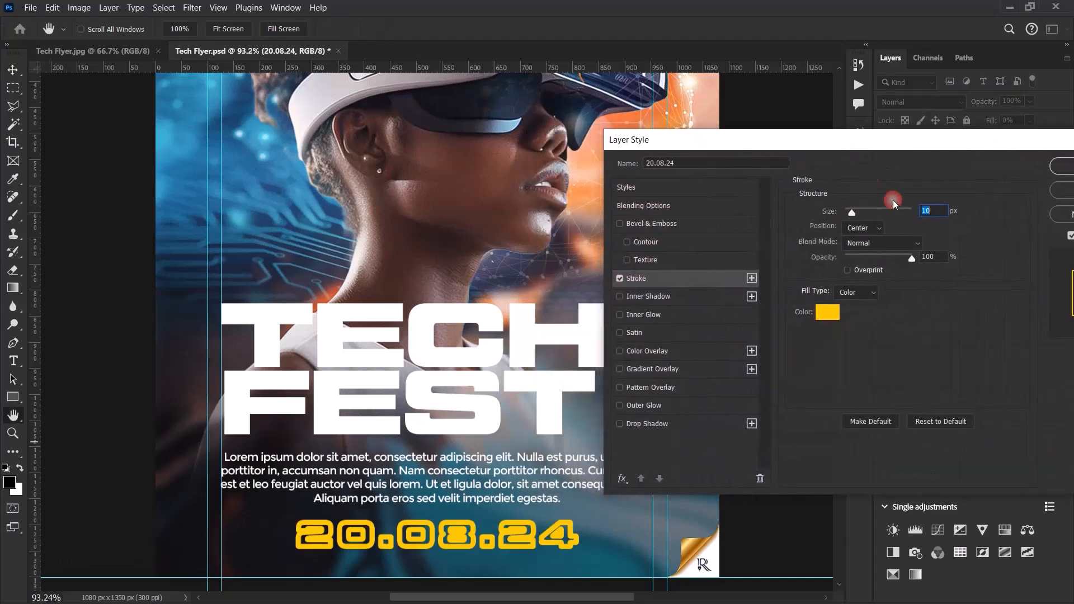
type("2")
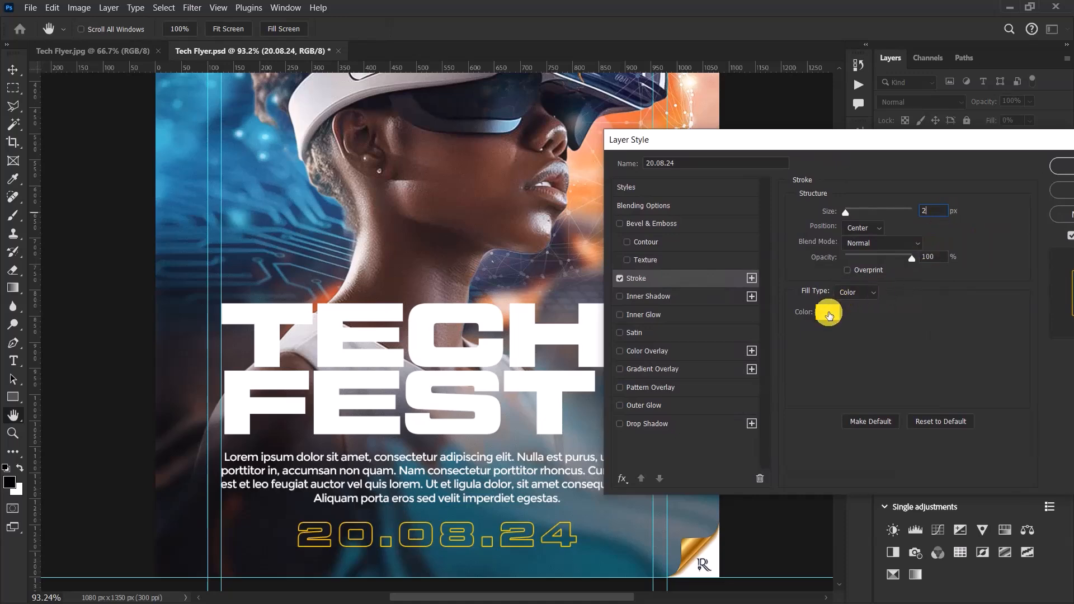
Recolor the date's stroke with the orange f09f69 sampled from the glowing globe beside the model's face and apply the layer style
left_click(829, 313)
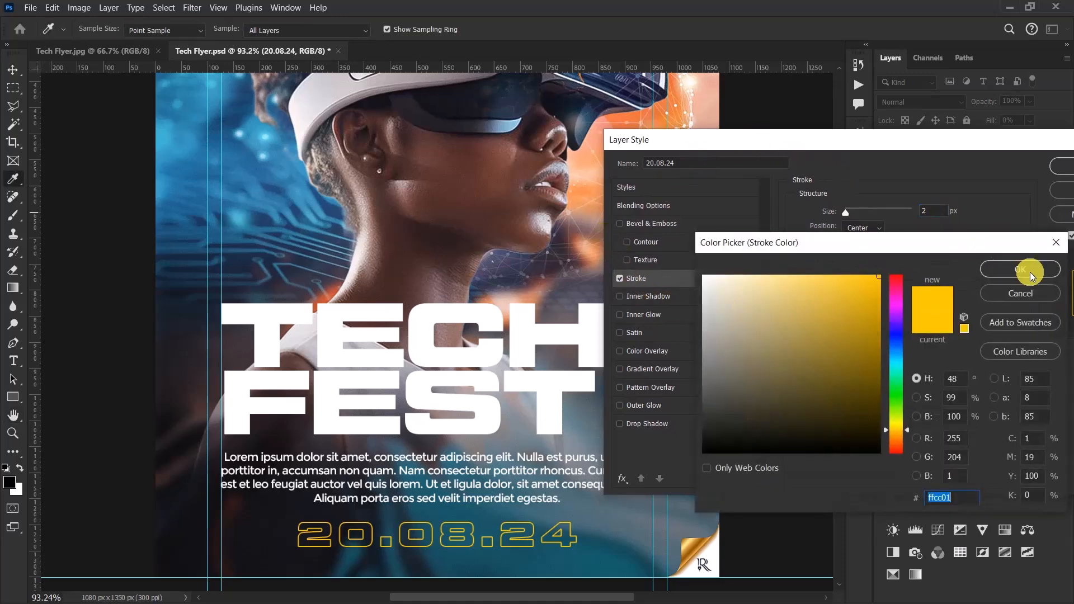
left_click(1021, 293)
left_click_drag(828, 134, 921, 138)
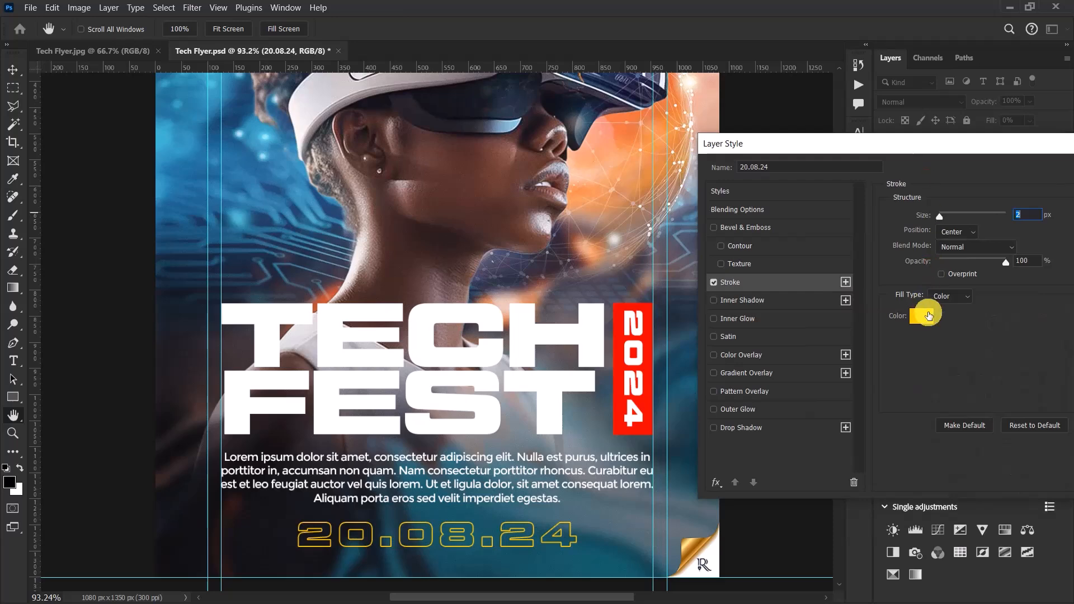
left_click(924, 310)
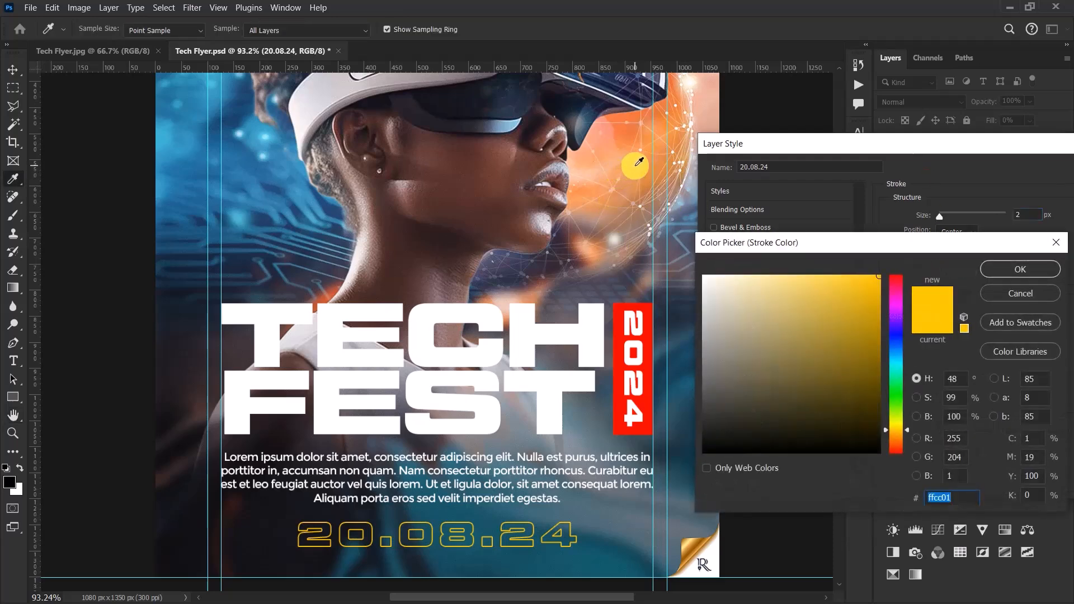
left_click_drag(637, 162, 640, 161)
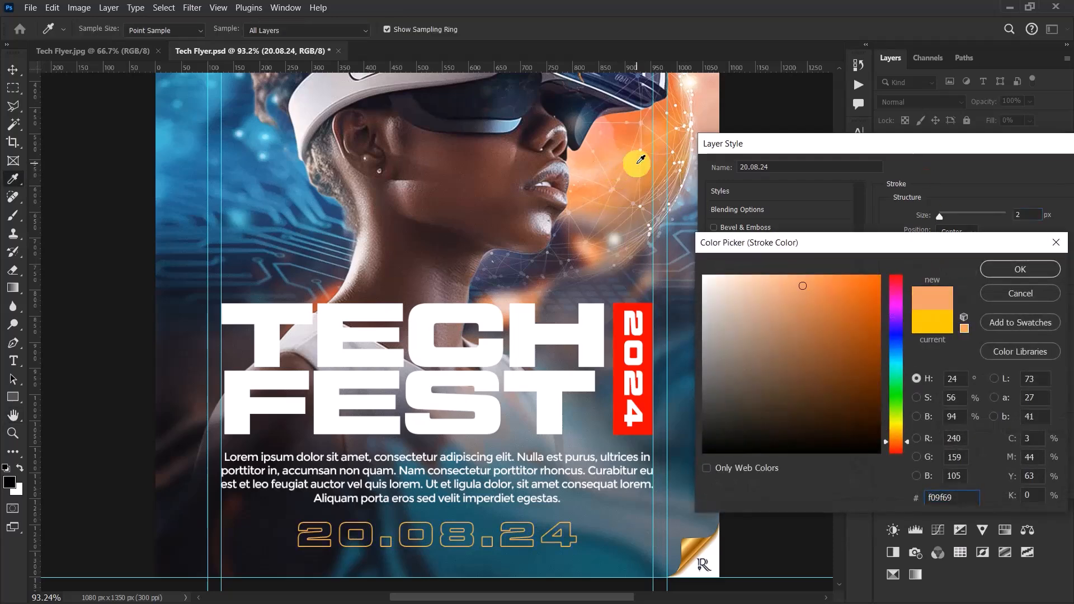
left_click(1001, 270)
left_click_drag(939, 149, 766, 113)
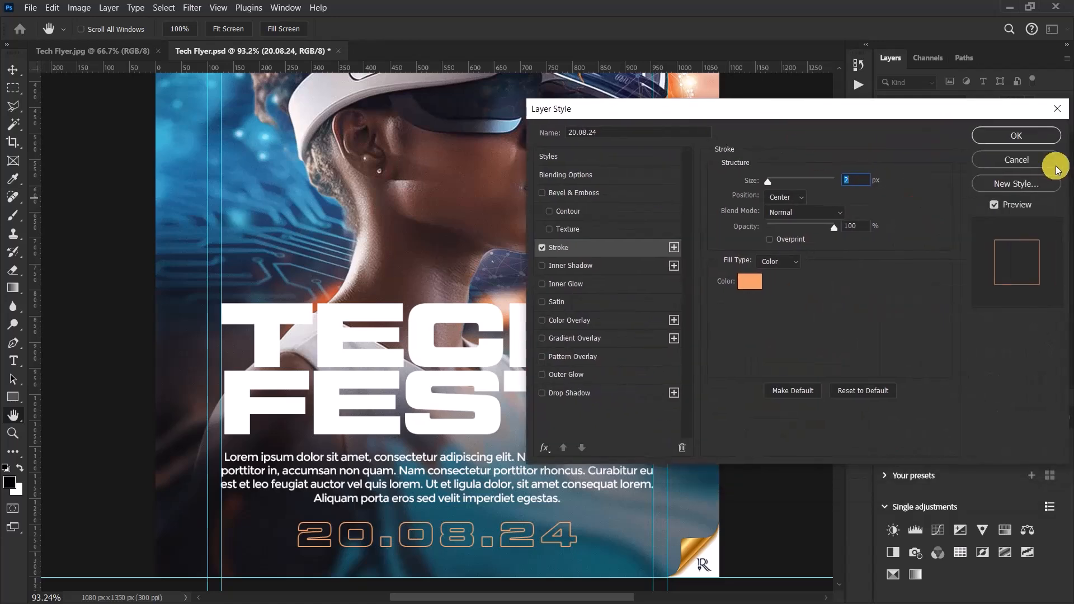
left_click(998, 140)
Reorder the layers so the MT group sits above the lorem ipsum paragraph, with the 20.08.24 layer beneath both
scroll(604, 340, "down", 5)
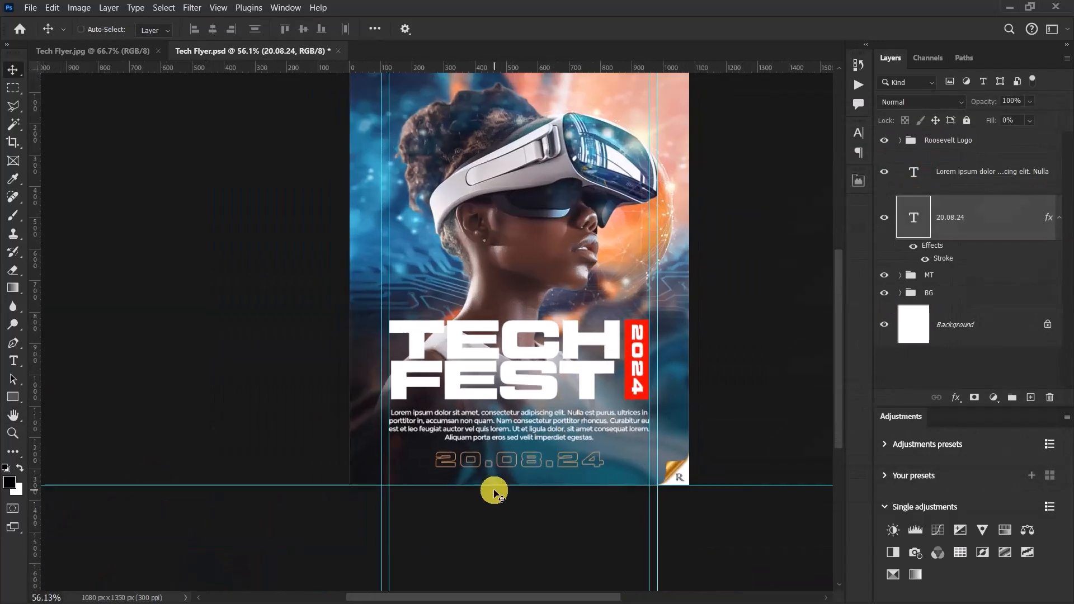
scroll(496, 491, "up", 6)
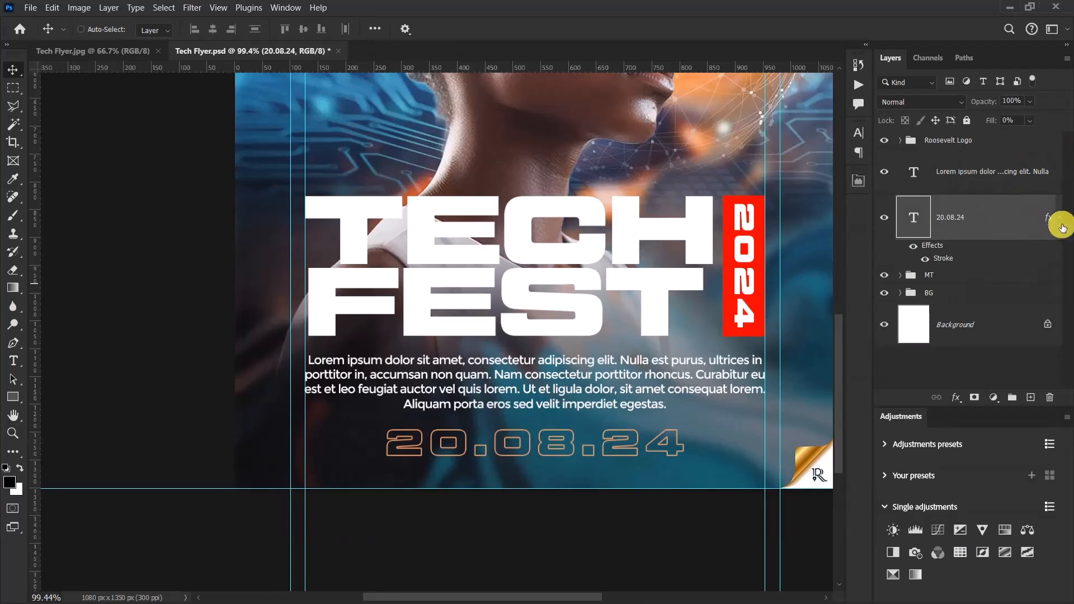
left_click(1058, 222)
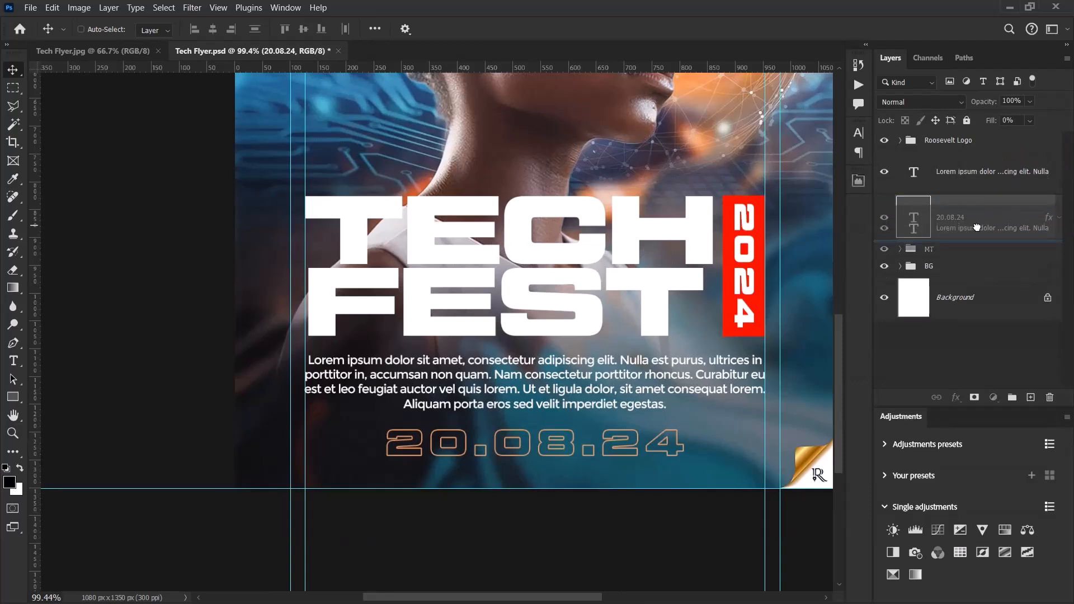
left_click_drag(975, 227, 951, 150)
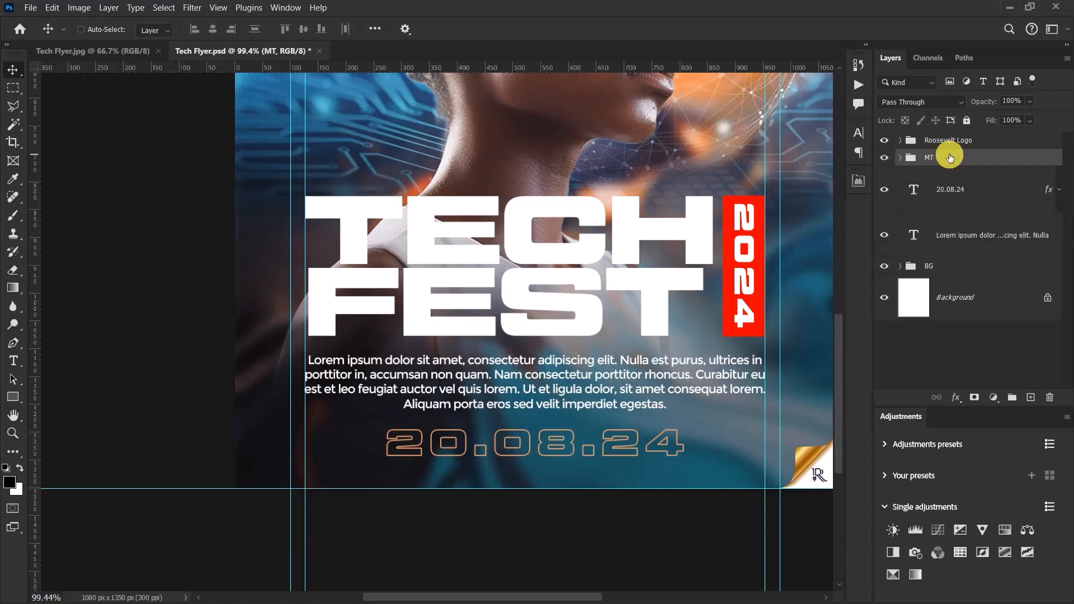
left_click_drag(966, 233, 964, 172)
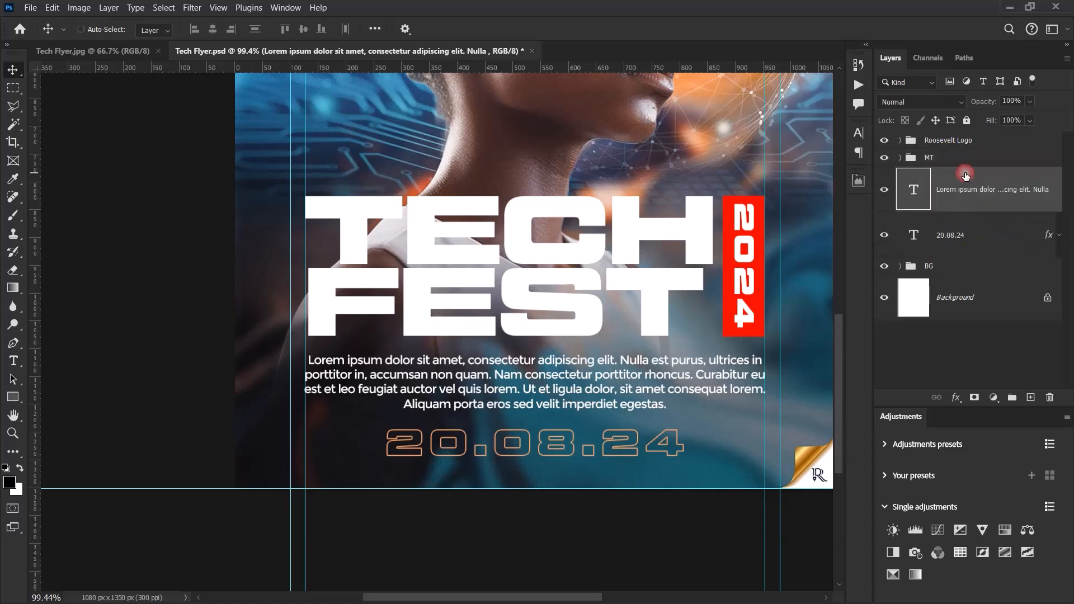
Nudge the MT group and the lorem ipsum paragraph slightly down together
left_click(956, 161)
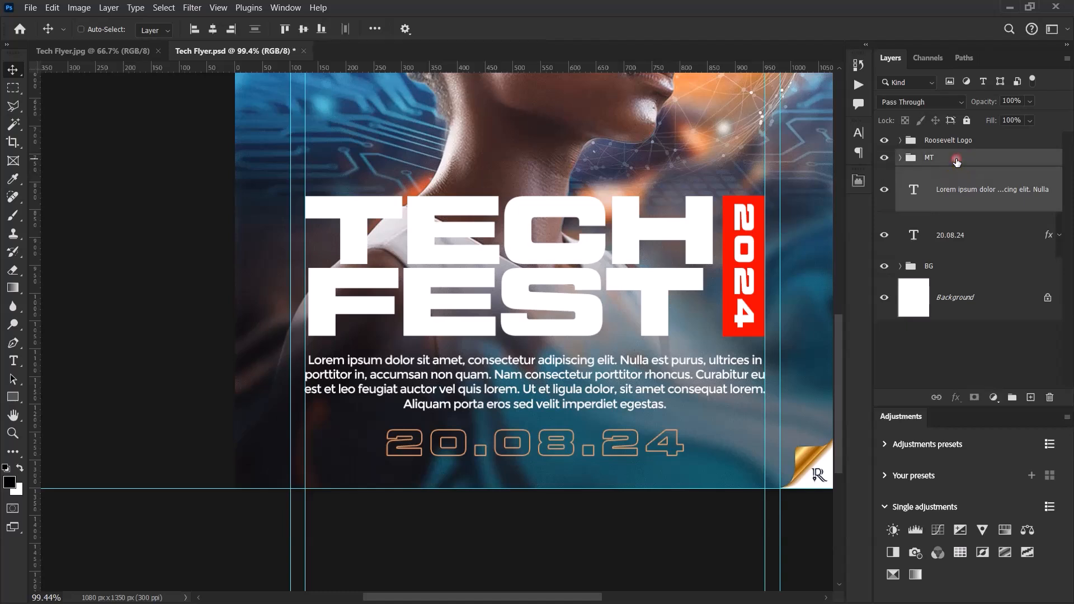
key("Down")
key("Down")
key("Down")
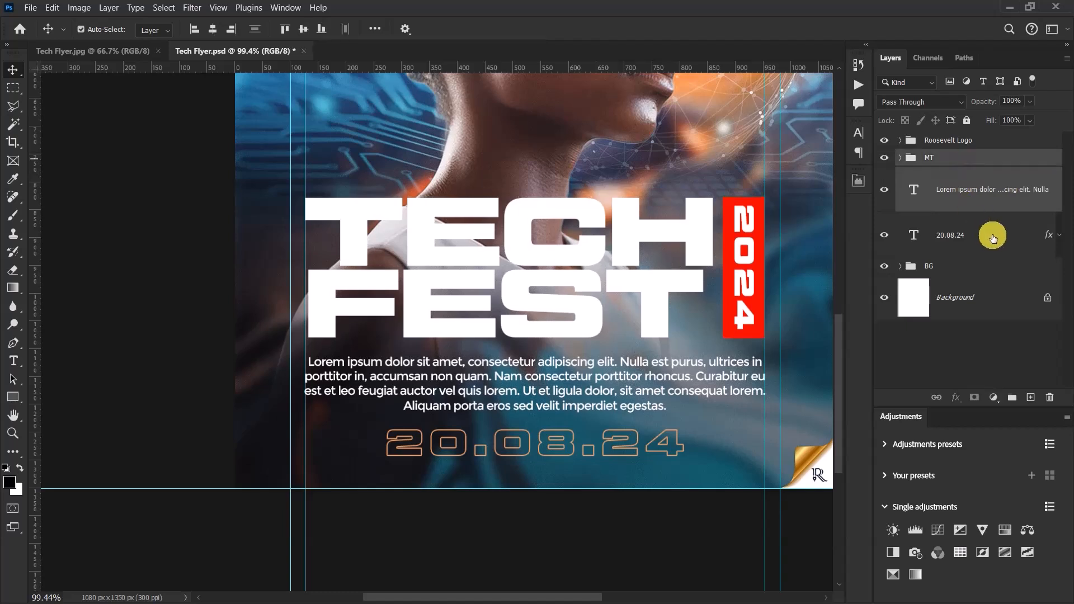
Distribute the MT group, the lorem ipsum paragraph and the 20.08.24 text evenly in the vertical direction
left_click(988, 233, "shift")
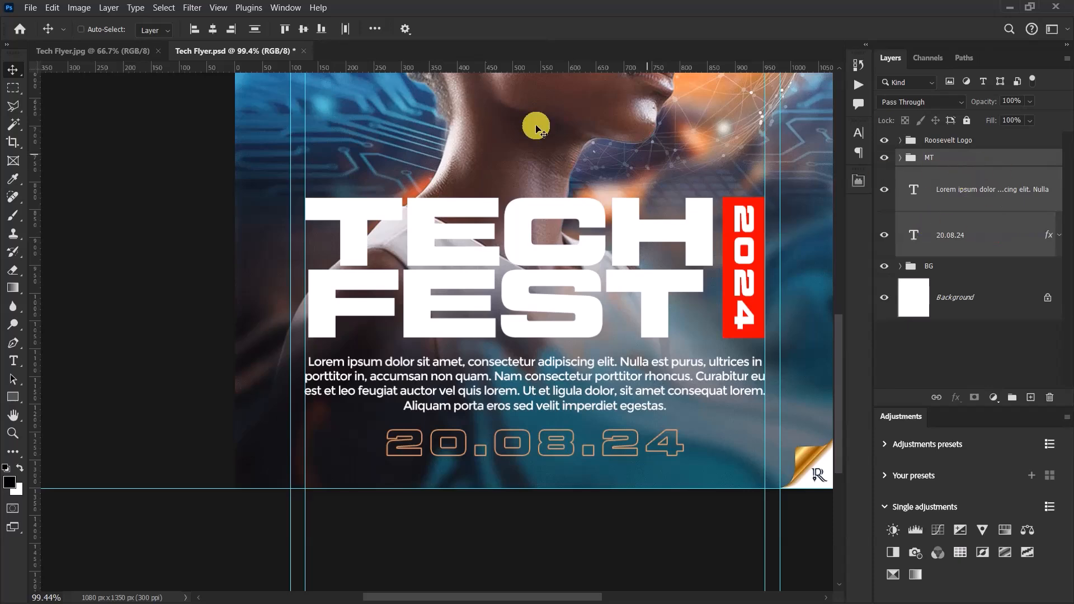
left_click(252, 29)
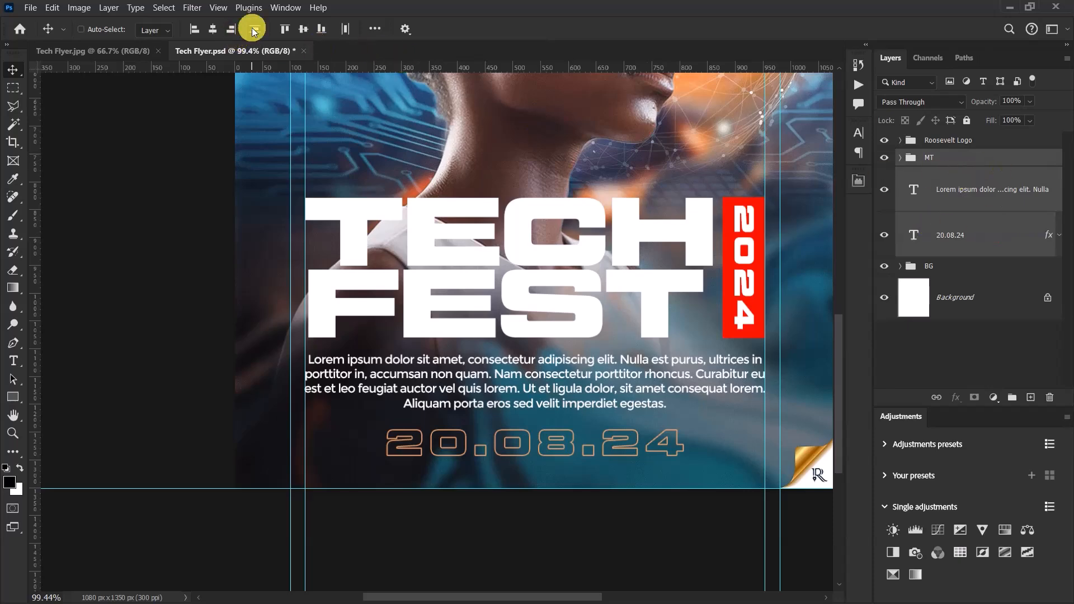
scroll(478, 246, "down", 10)
scroll(491, 231, "up", 4)
scroll(491, 230, "up", 4)
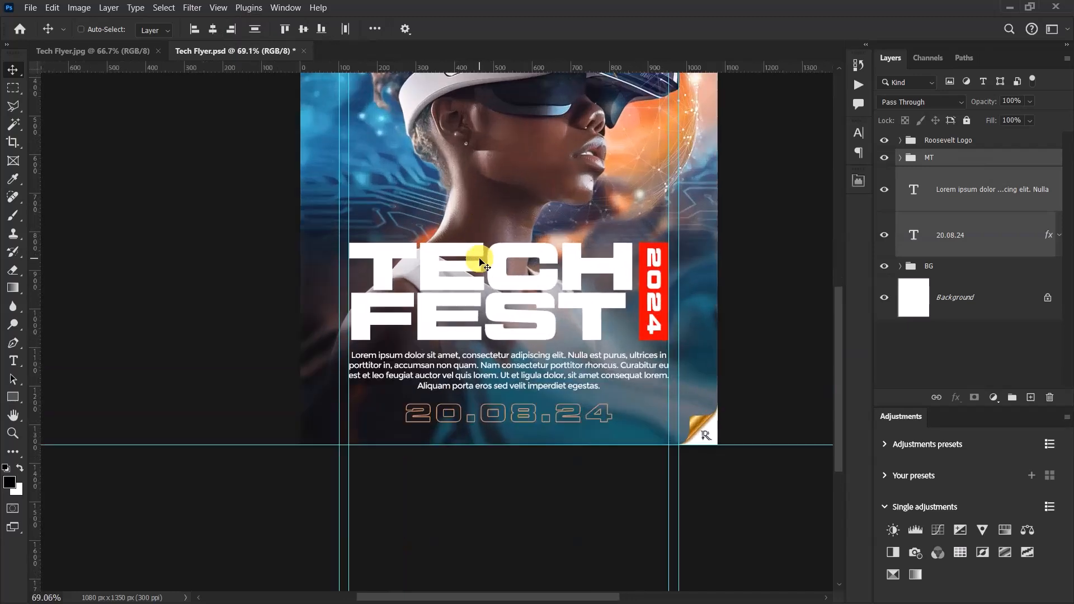
Group the MT group, paragraph and date layers together and name the new group Info
scroll(482, 261, "up", 1)
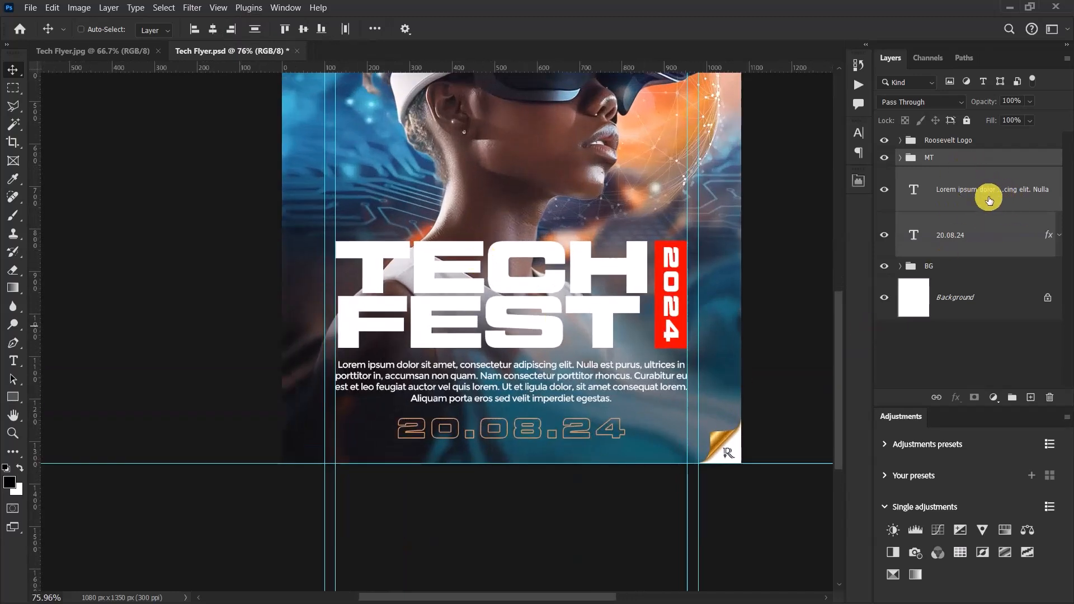
key("ctrl+g")
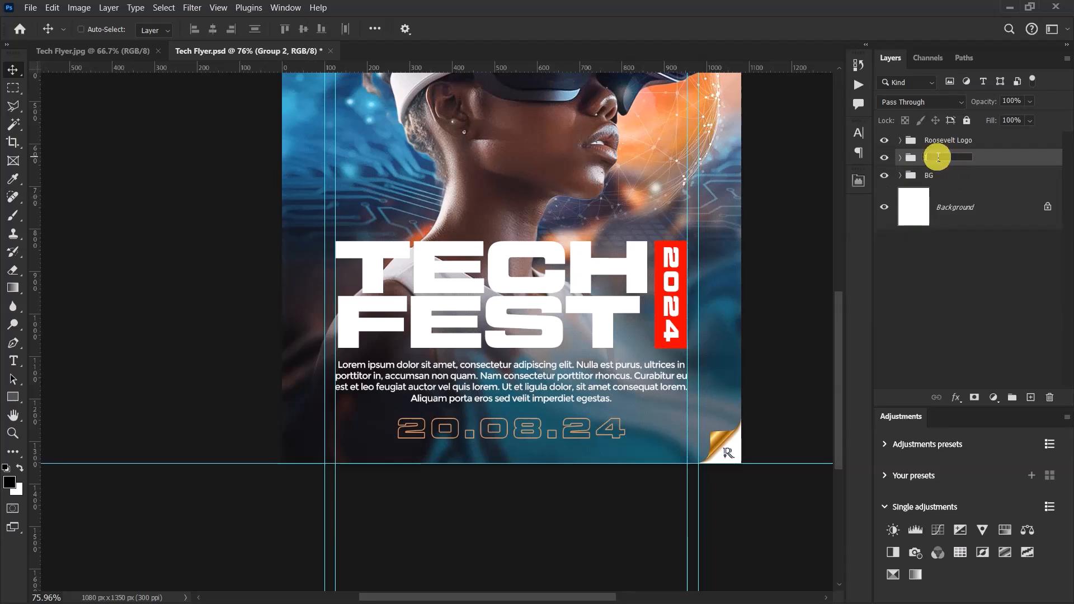
key("Return")
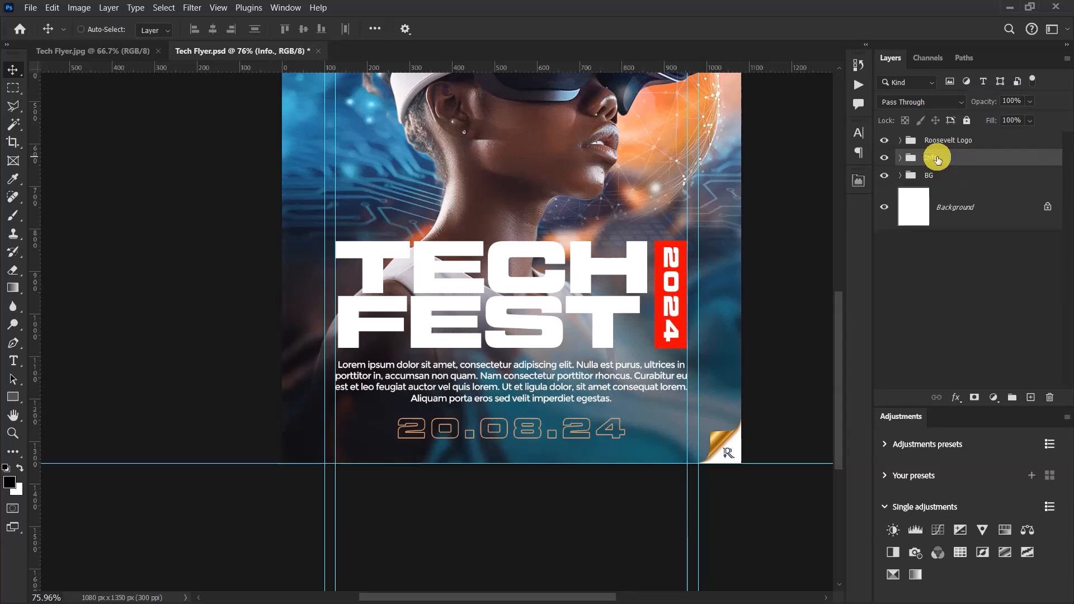
Review the whole flyer by hiding and showing the Info. and BG groups, leaving both visible and no layer selected
scroll(651, 336, "down", 4)
key("ctrl+0")
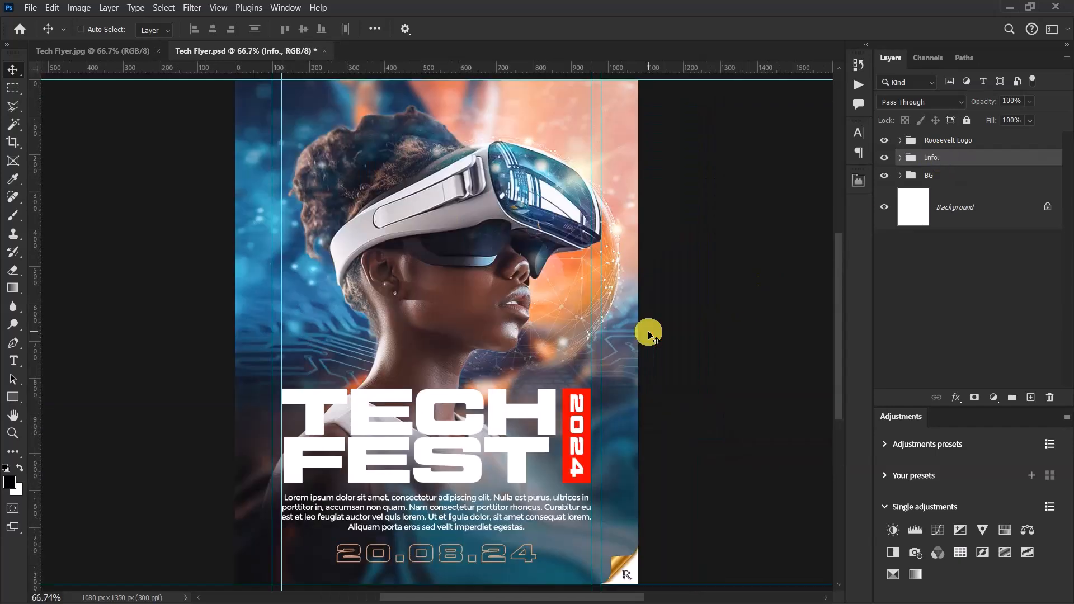
left_click(883, 157)
left_click(884, 157)
left_click(884, 175)
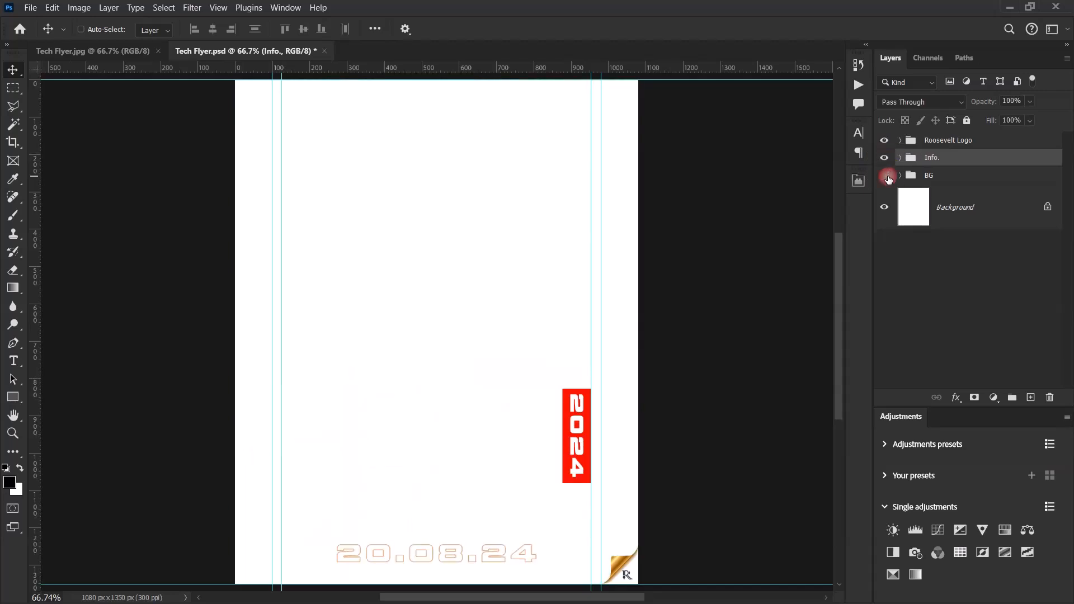
left_click(885, 176)
left_click(885, 157)
left_click(884, 157)
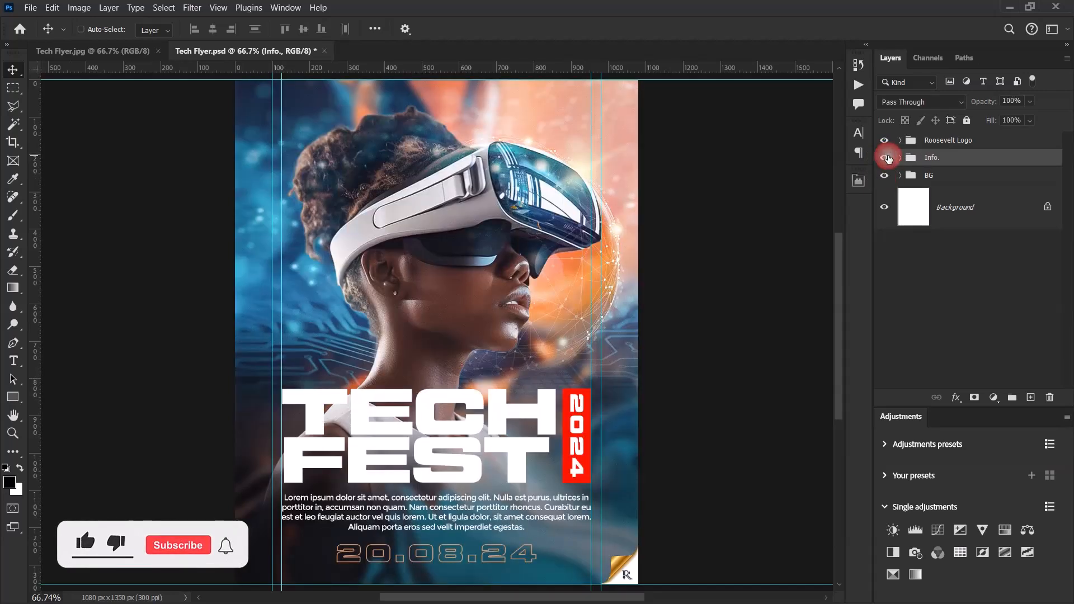
left_click(945, 283)
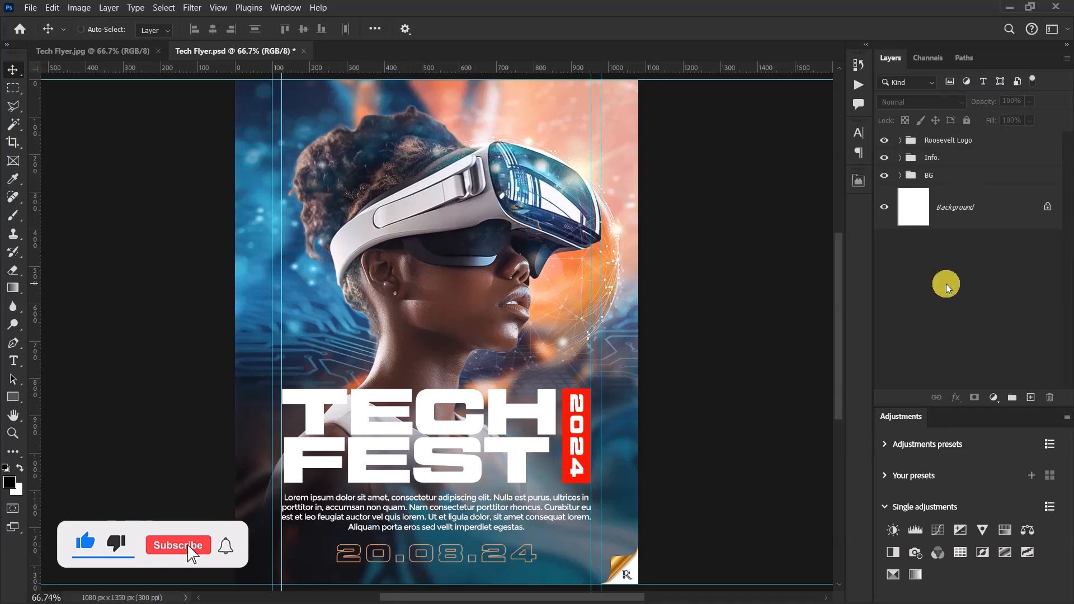